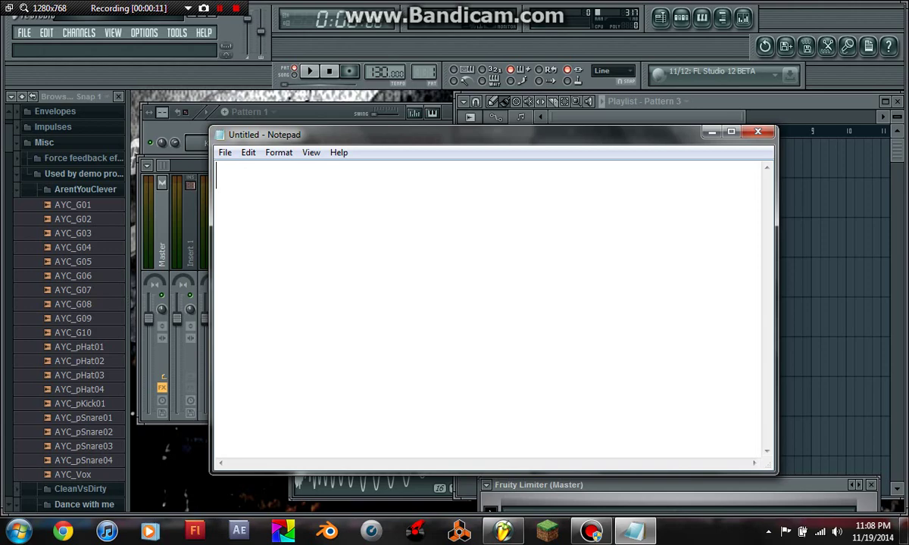
Step: Save the project as "Sytrus tut" in the Projects folder
left_click(814, 198)
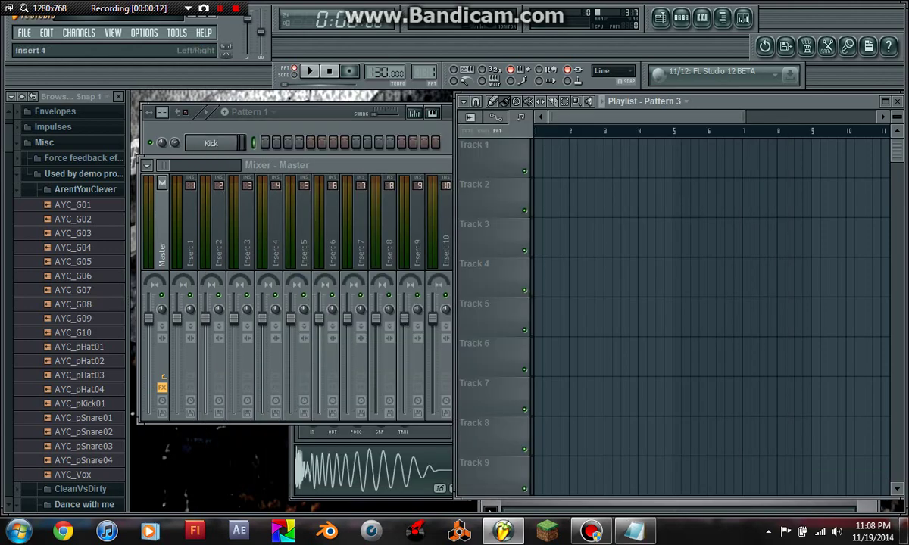
key("ctrl+s")
type("Sytrus tut")
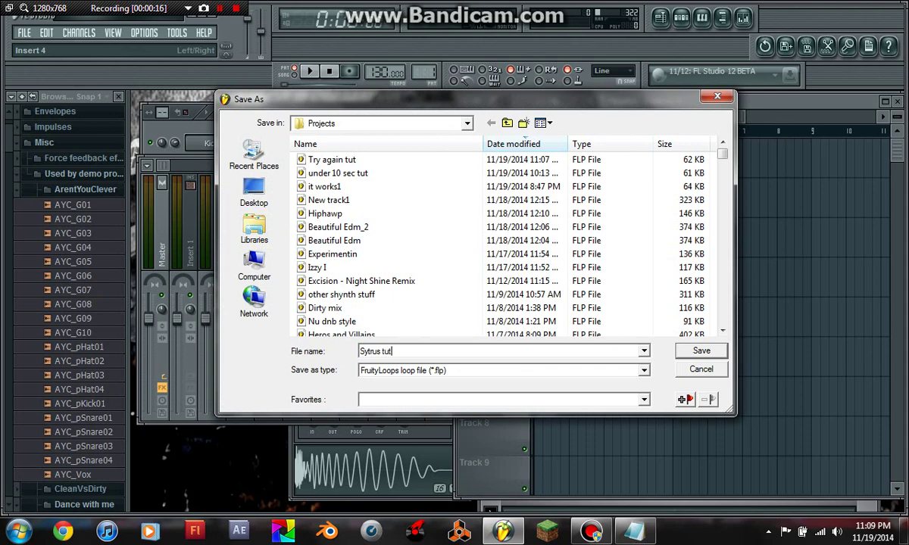
key("Return")
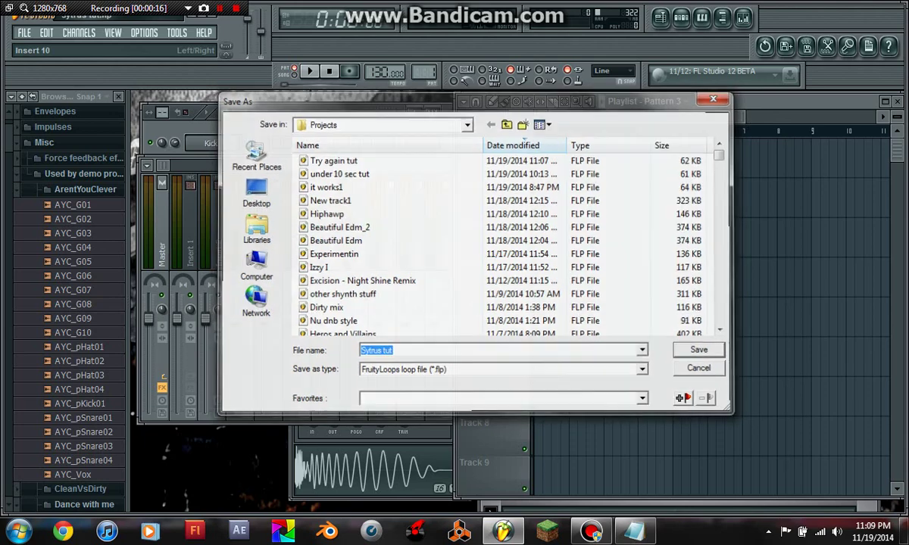
Step: Switch to Notepad, erase the note "gonna use Sytrus :O...." and minimize its window
key("alt+Tab")
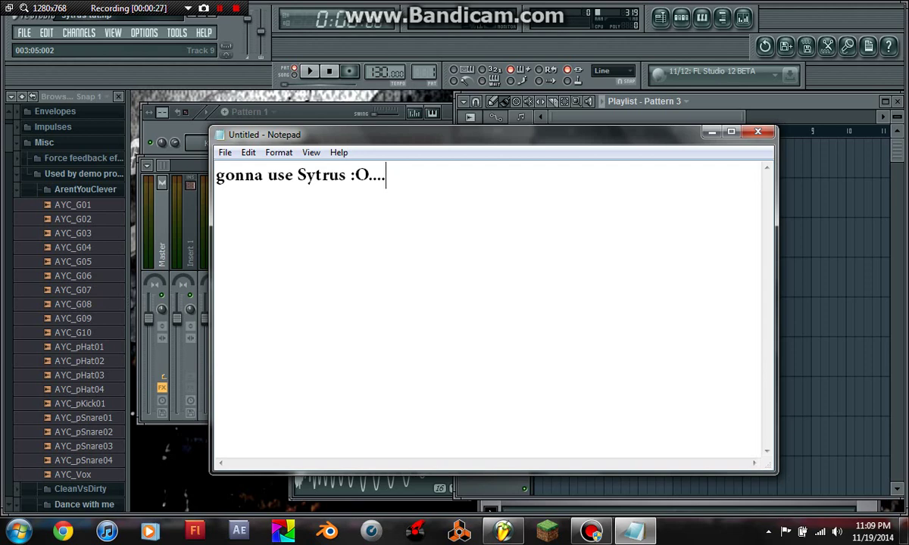
key("BackSpace")
key("BackSpace")
key("BackSpace")
key("BackSpace")
key("BackSpace")
key("BackSpace")
key("BackSpace")
key("BackSpace")
key("BackSpace")
key("BackSpace")
key("BackSpace")
key("BackSpace")
key("BackSpace")
key("BackSpace")
key("BackSpace")
key("BackSpace")
key("BackSpace")
key("BackSpace")
key("BackSpace")
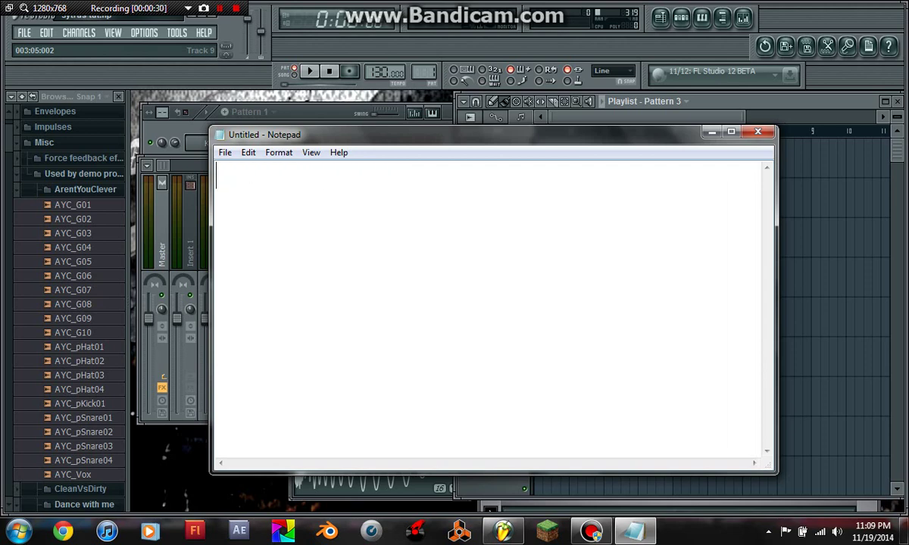
left_click(712, 131)
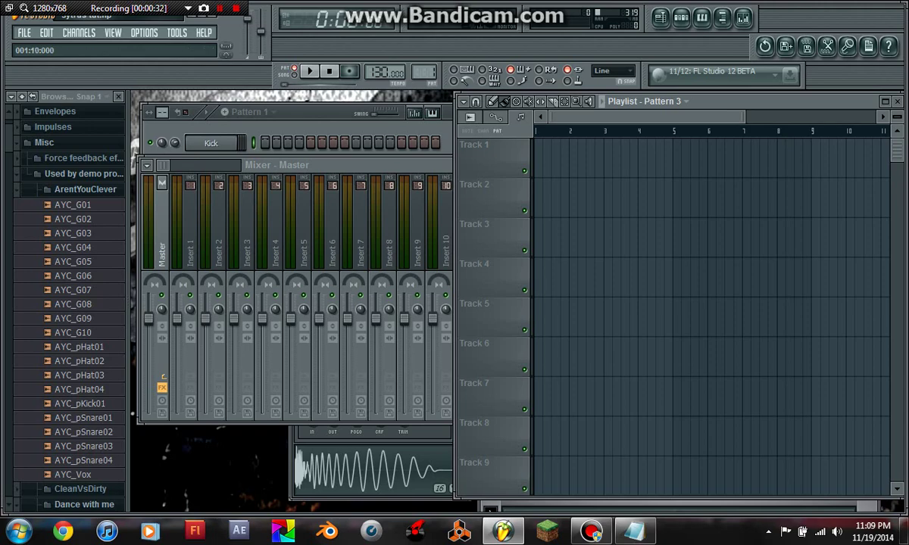
Step: Add a Sytrus channel to the project and load its Default preset
left_click(79, 33)
mouse_move(60, 39)
left_click(333, 119)
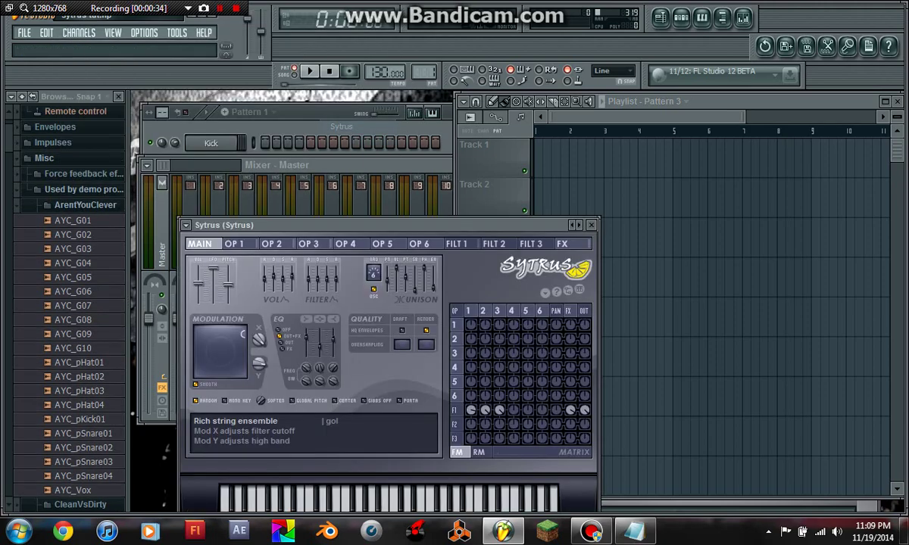
left_click_drag(225, 225, 304, 122)
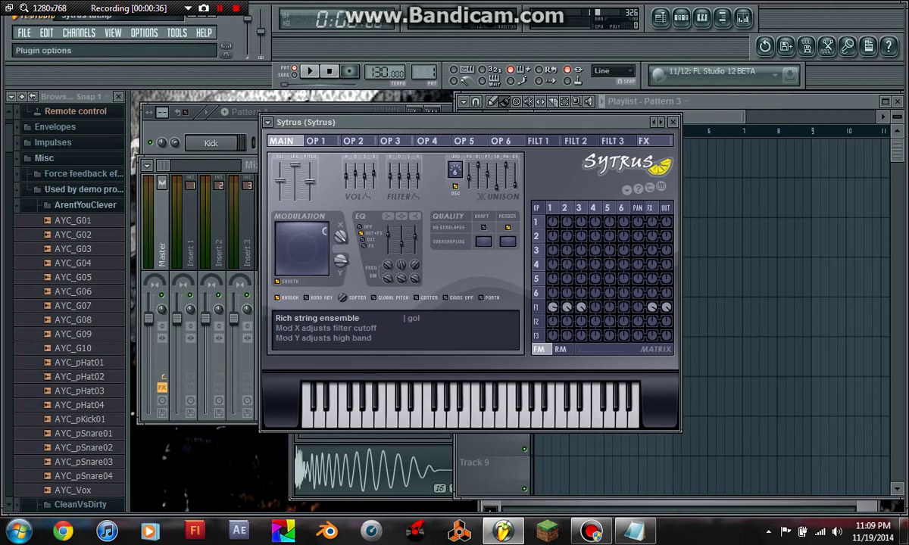
left_click(267, 122)
mouse_move(282, 159)
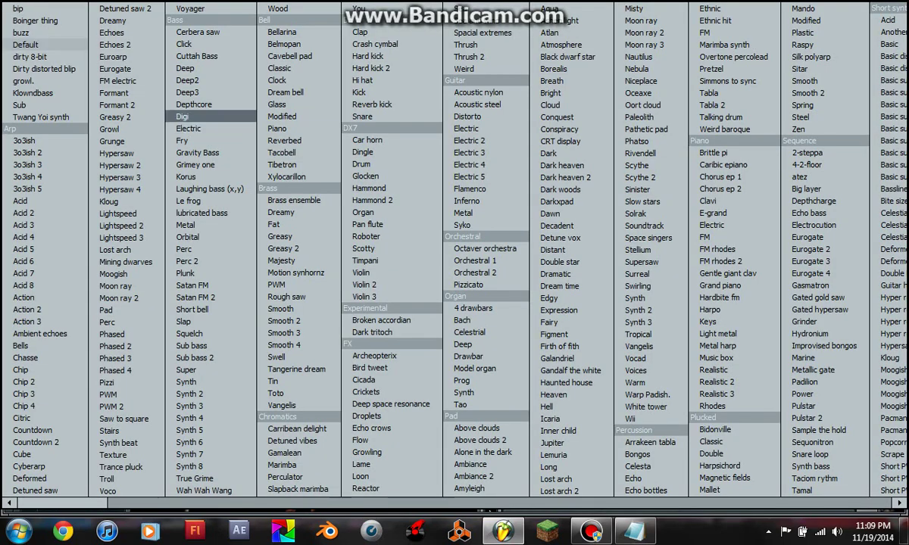
left_click(27, 45)
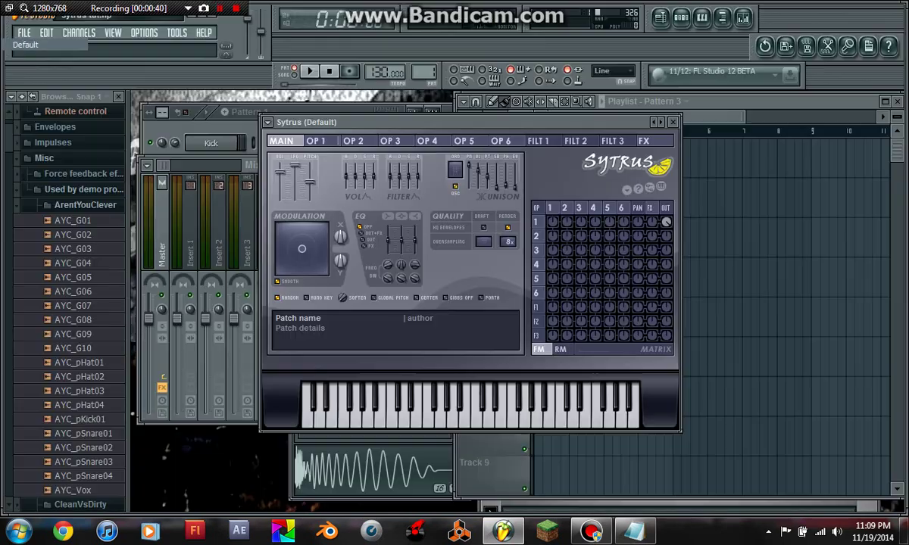
Step: Open the Sytrus channel's piano roll, place a one-bar A1 note at bar 1 and audition it
left_click(267, 122)
left_click(290, 136)
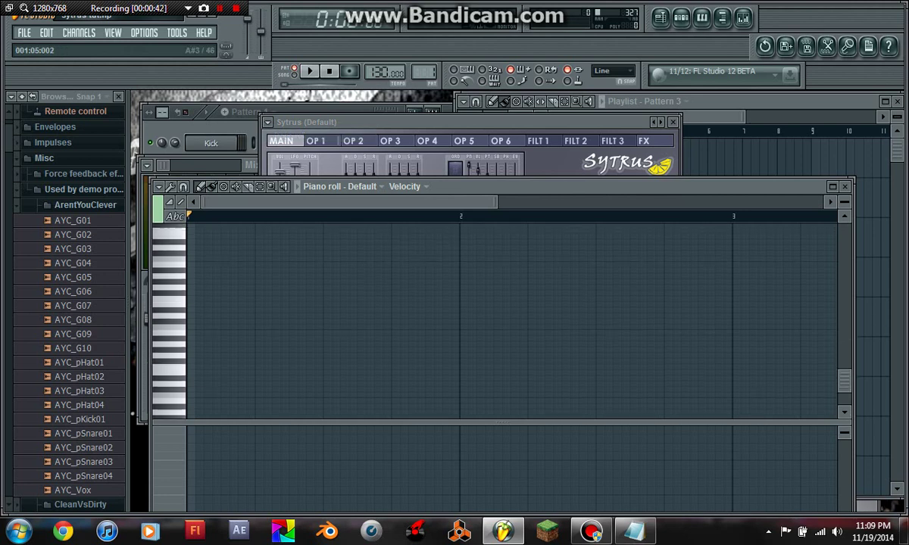
left_click(195, 297)
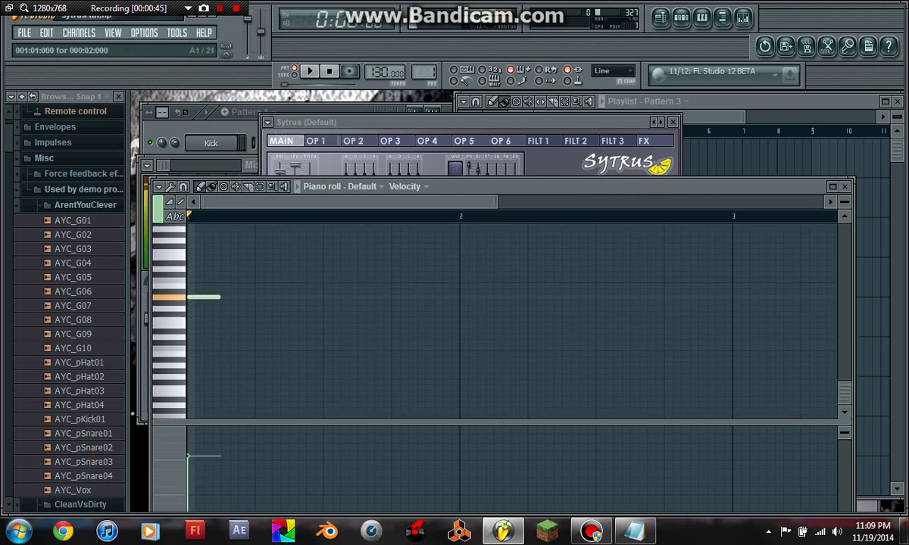
left_click_drag(219, 296, 458, 297)
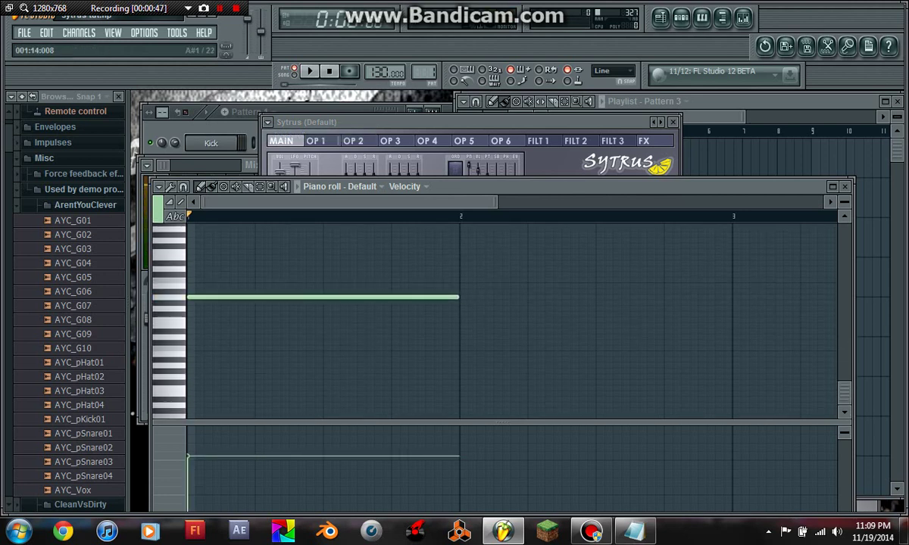
key("space")
key("space")
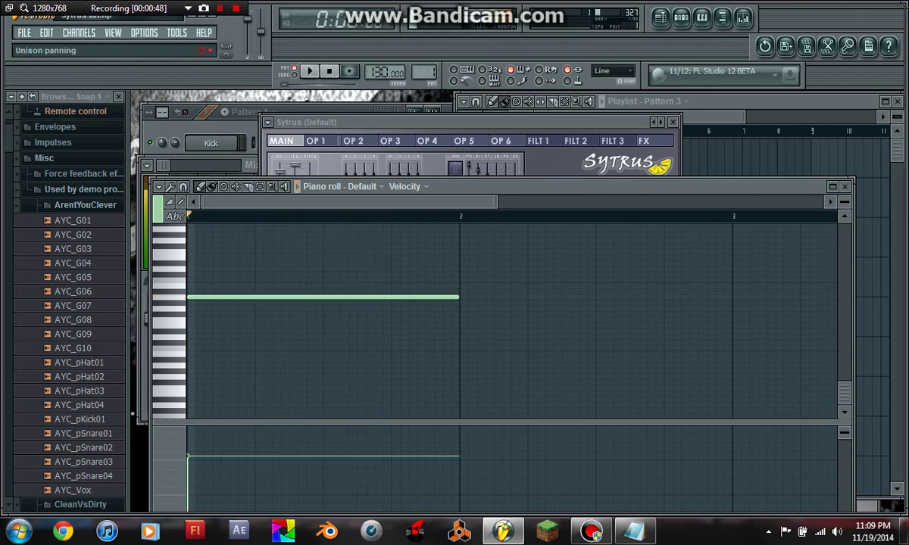
Step: Add a half-bar F1 note at the start of bar 2, save the project and play the pattern
scroll(511, 318, "down", 2)
key("ctrl+s")
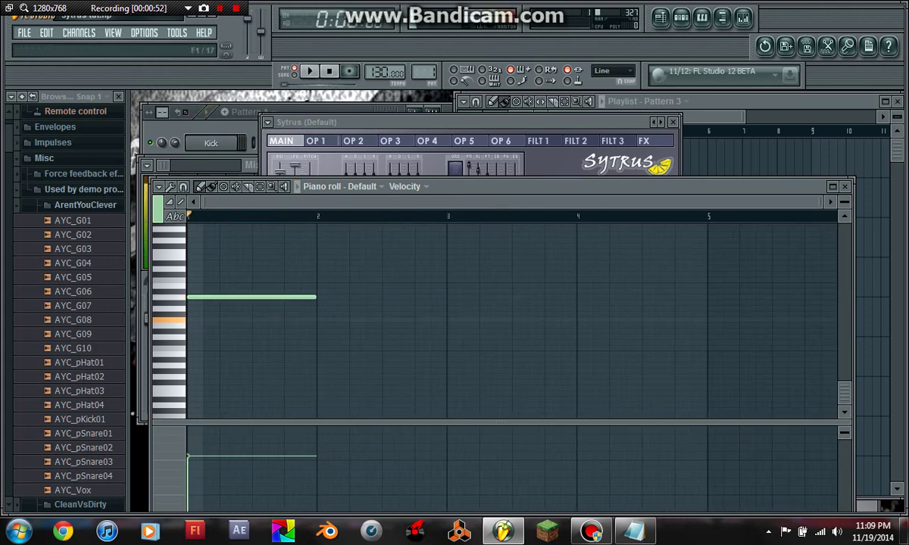
left_click(322, 319)
left_click_drag(446, 320, 425, 320)
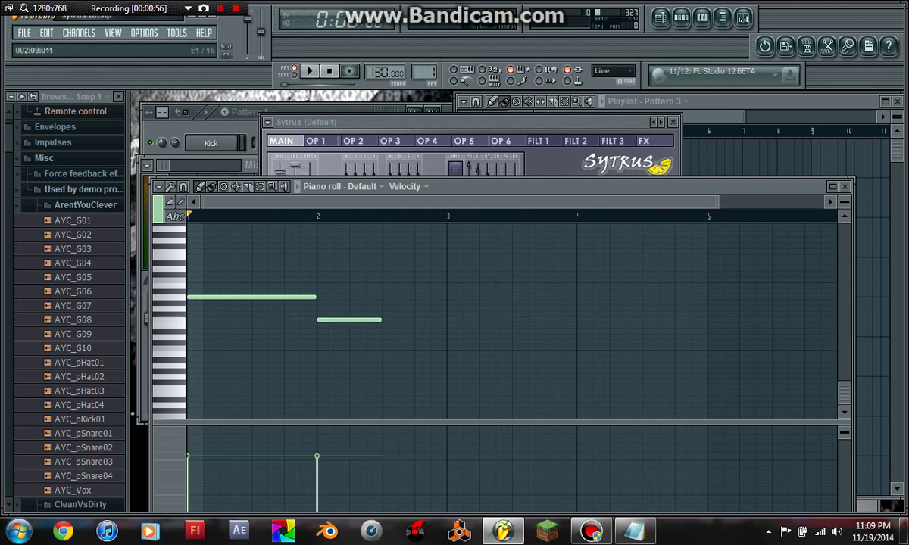
key("ctrl+s")
key("space")
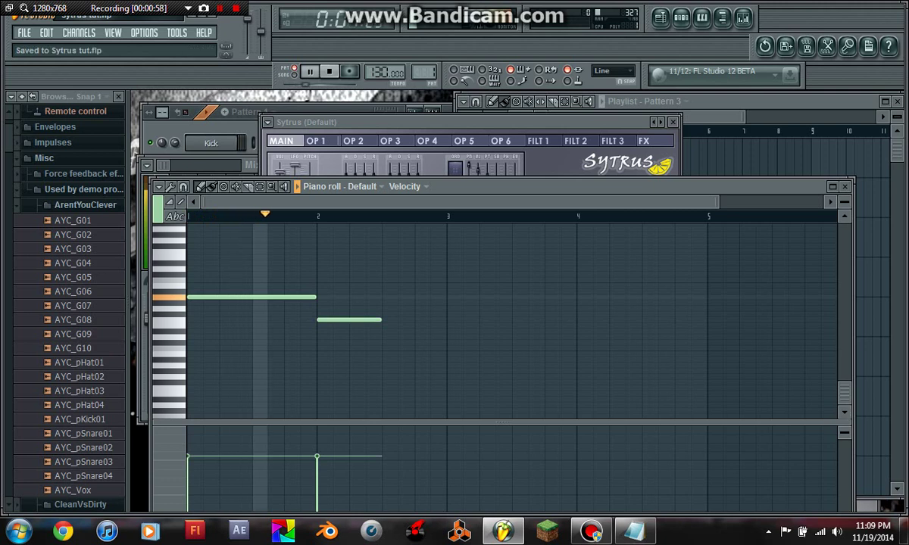
key("space")
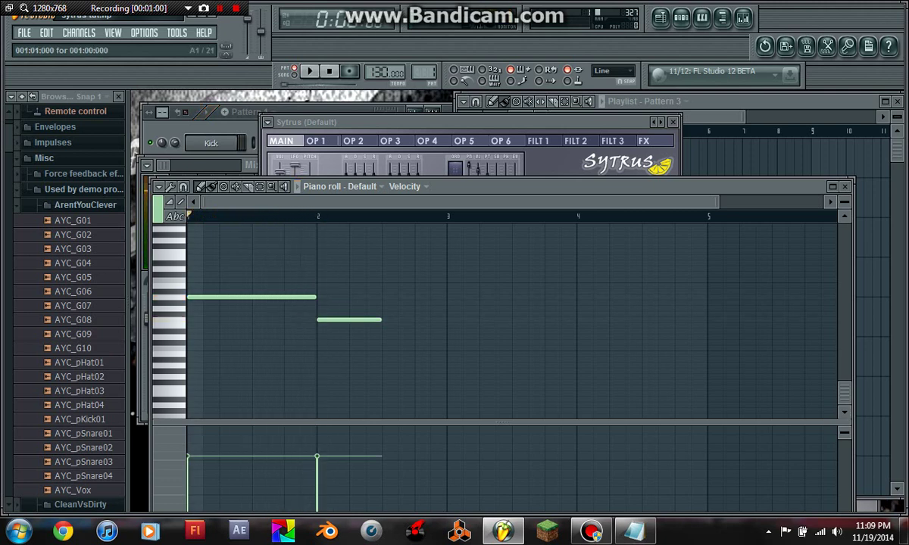
Step: Rework the melody into two bars: A1 for 12 steps, F1 for 4 steps, then E1 and G#1 for 8 steps each
left_click_drag(315, 297, 290, 319)
left_click(324, 313)
right_click(323, 313)
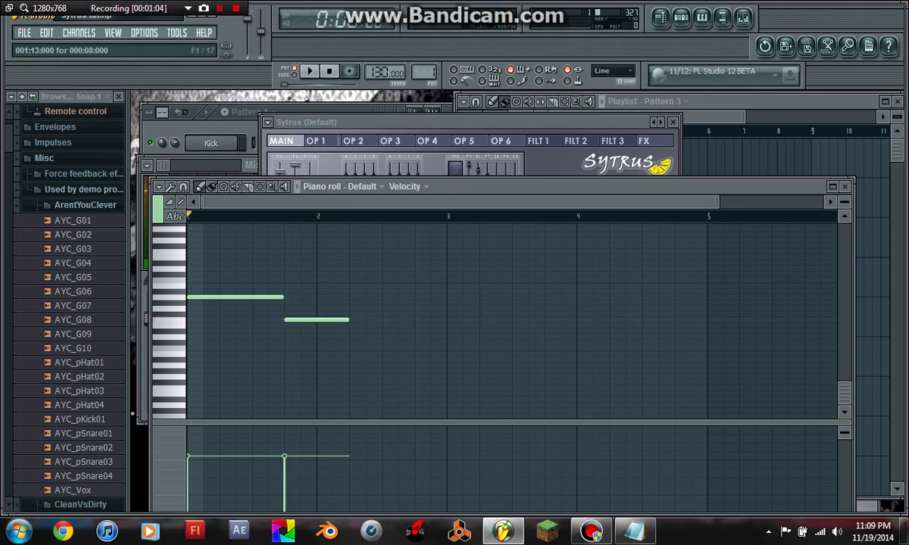
left_click(324, 326)
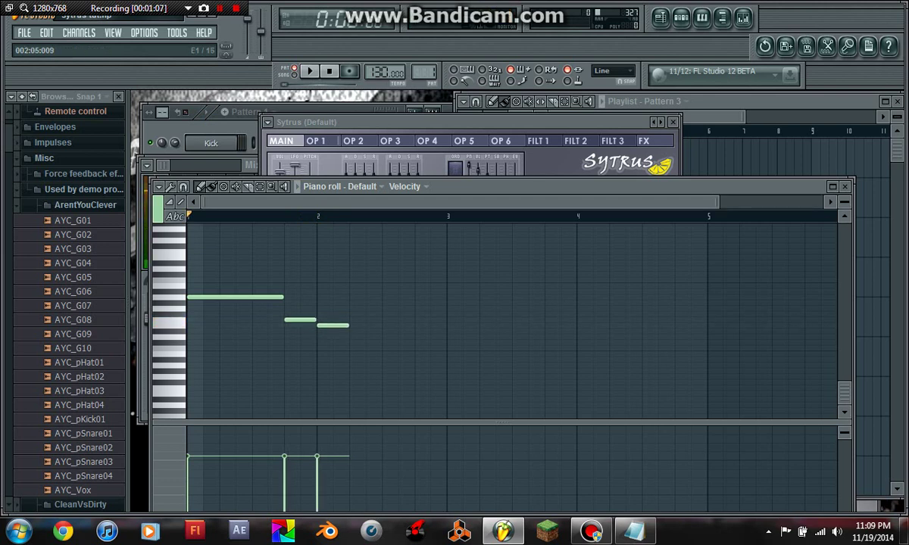
mouse_move(349, 326)
left_mouse_down()
mouse_move(443, 326)
mouse_move(381, 326)
mouse_move(394, 308)
mouse_move(385, 303)
left_mouse_up()
left_click(349, 325)
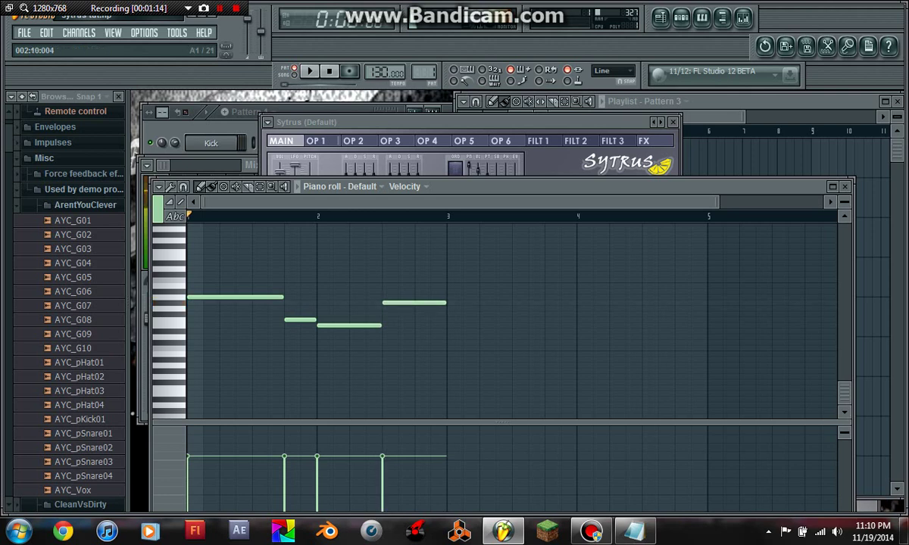
Step: Duplicate the two-bar phrase into bars 3 and 4 and audition it
key("space")
left_click_drag(205, 267, 479, 345)
key("ctrl+b")
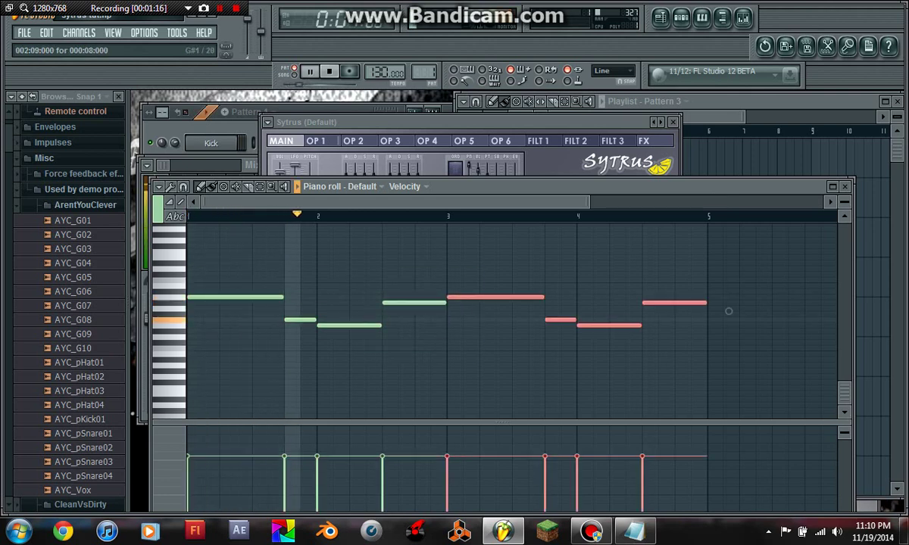
key("ctrl+d")
key("space")
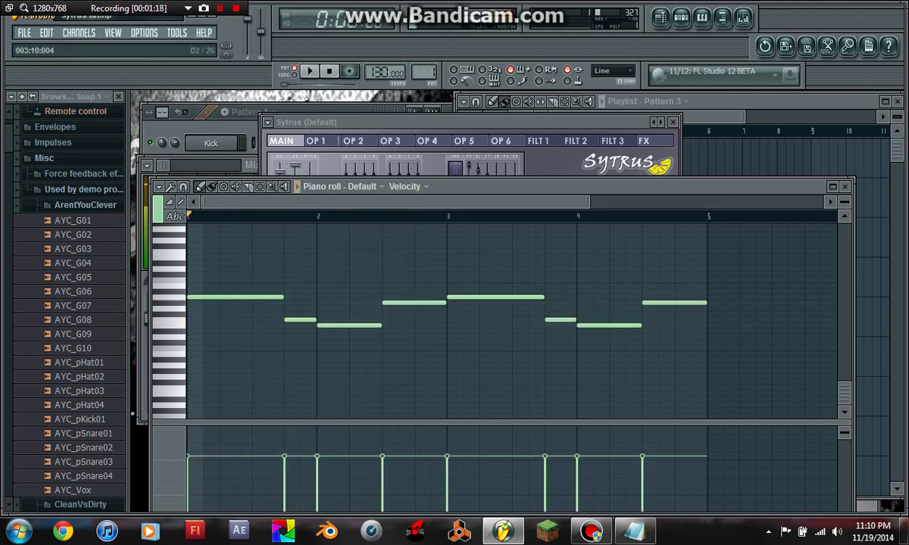
Step: Delete the duplicated notes and the E1 and G#1 notes in bar 2, keeping only A1 and F1
right_click(523, 296)
right_click(559, 320)
right_click(599, 325)
right_click(655, 303)
right_click(413, 303)
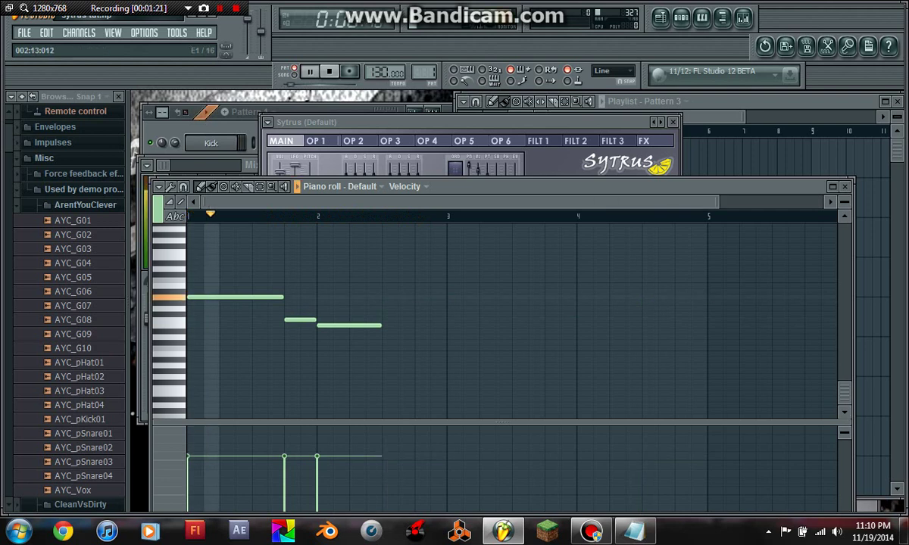
key("space")
right_click(341, 325)
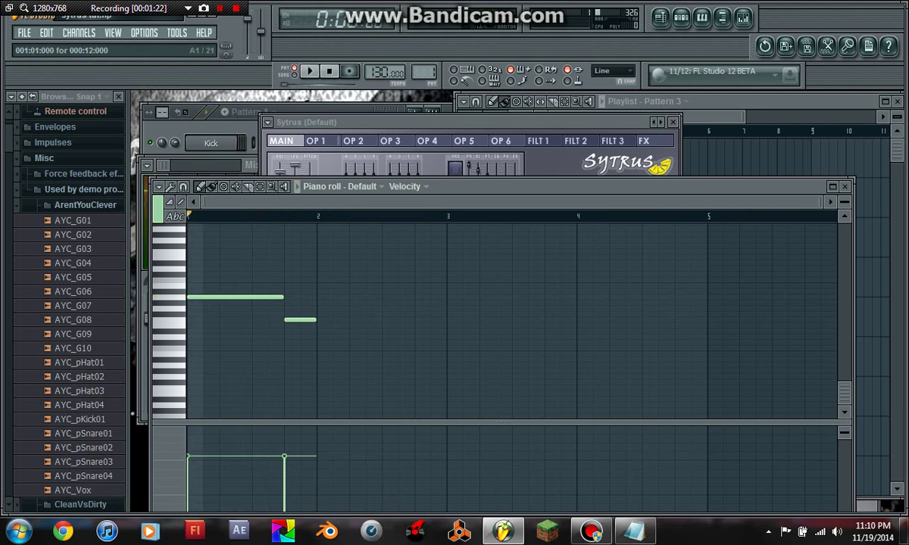
Step: Stretch A1 to one and a half bars, follow it with a half-bar F1 and one-bar E1 and G#1 notes, and audition the melody
left_click_drag(282, 297, 405, 308)
left_click_drag(300, 319, 417, 320)
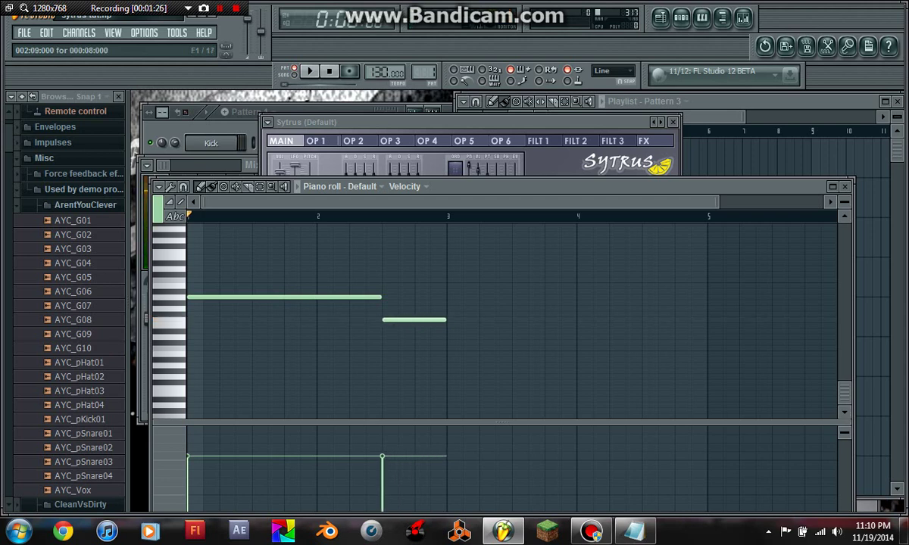
left_click(449, 326)
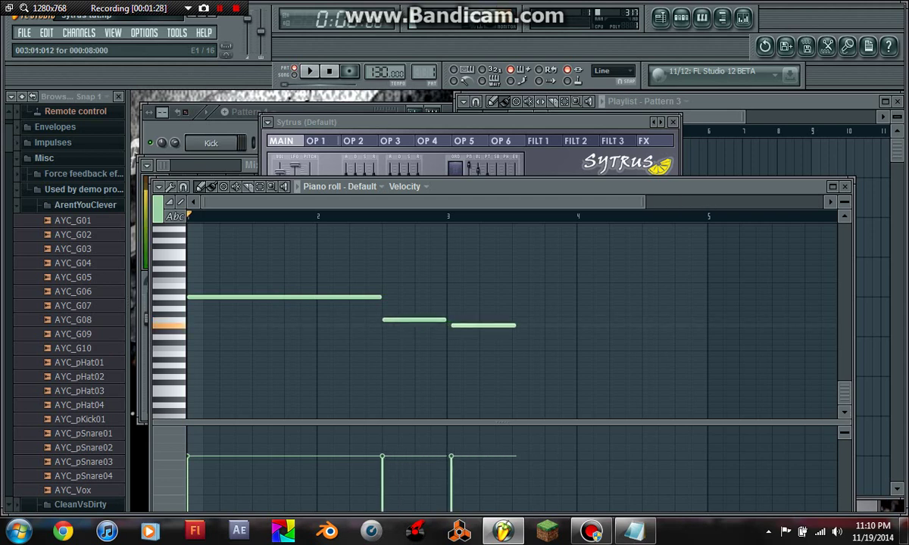
left_click_drag(510, 326, 581, 303)
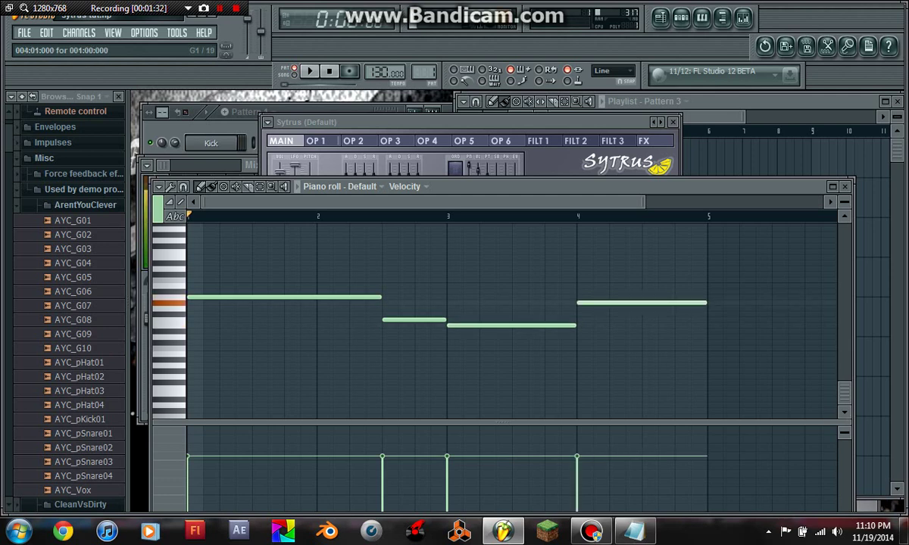
key("space")
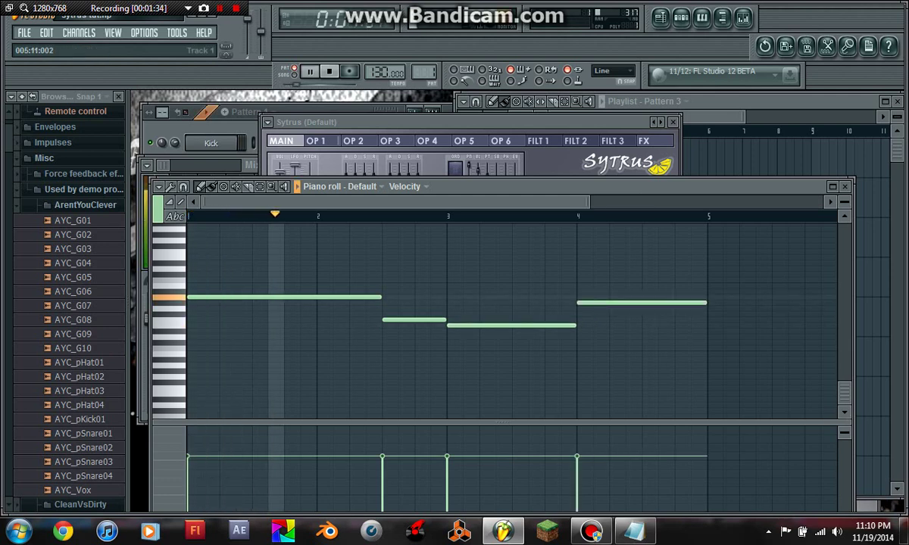
key("space")
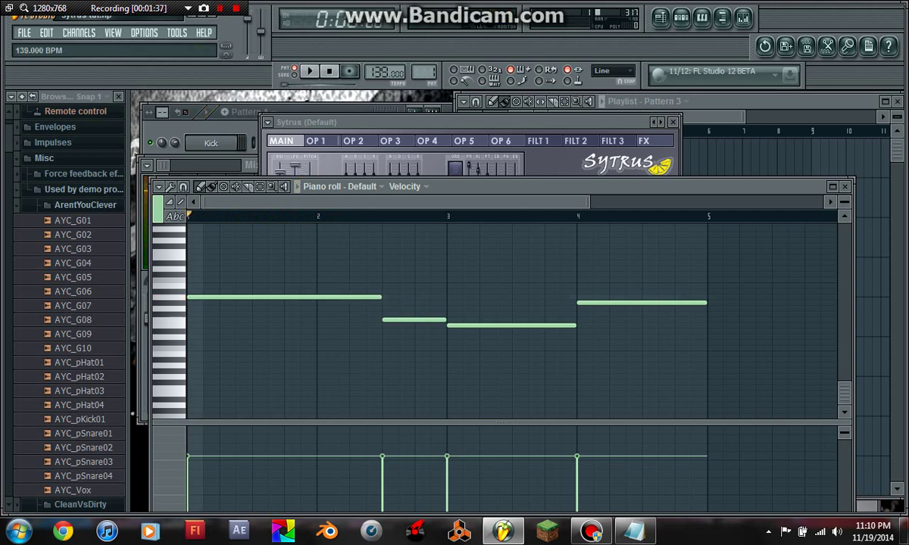
Step: Raise the project tempo to 172 BPM, show the channel rack and play the pattern briefly
left_click(785, 157)
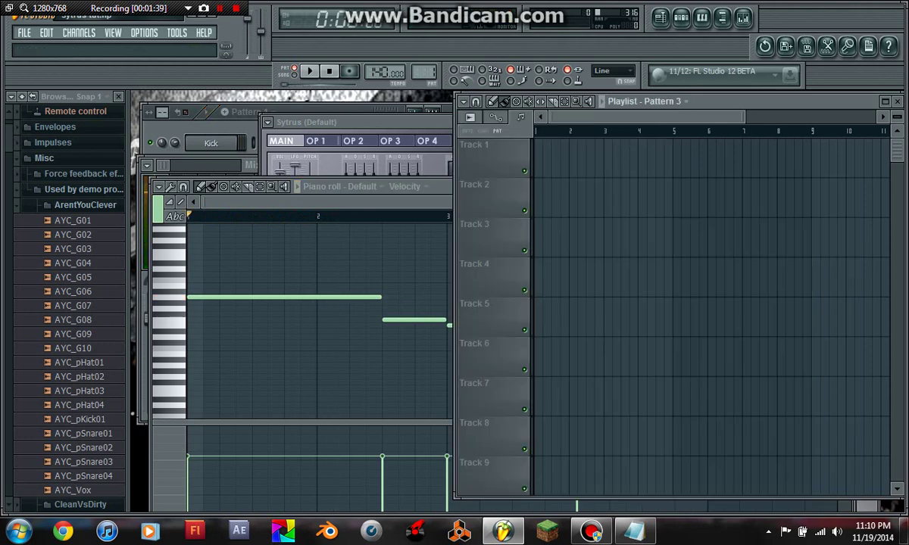
key("F6")
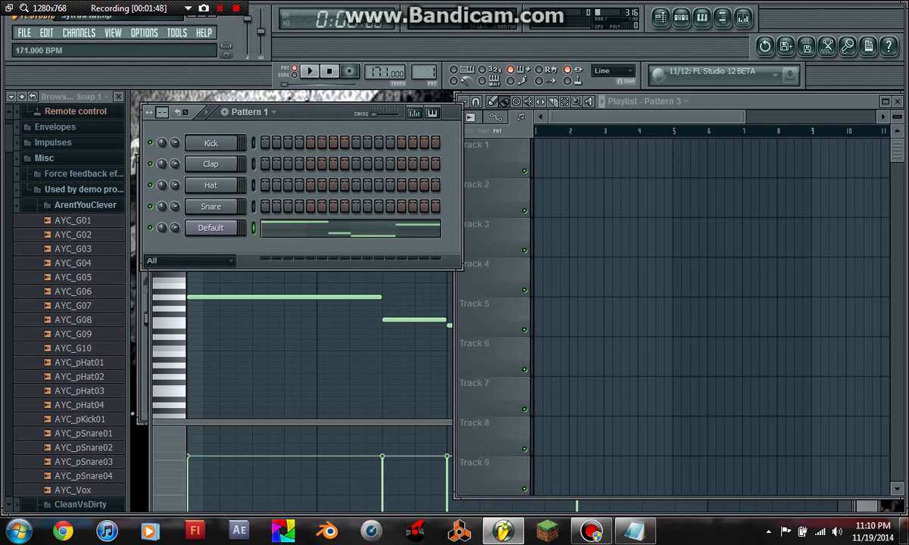
left_click(492, 237)
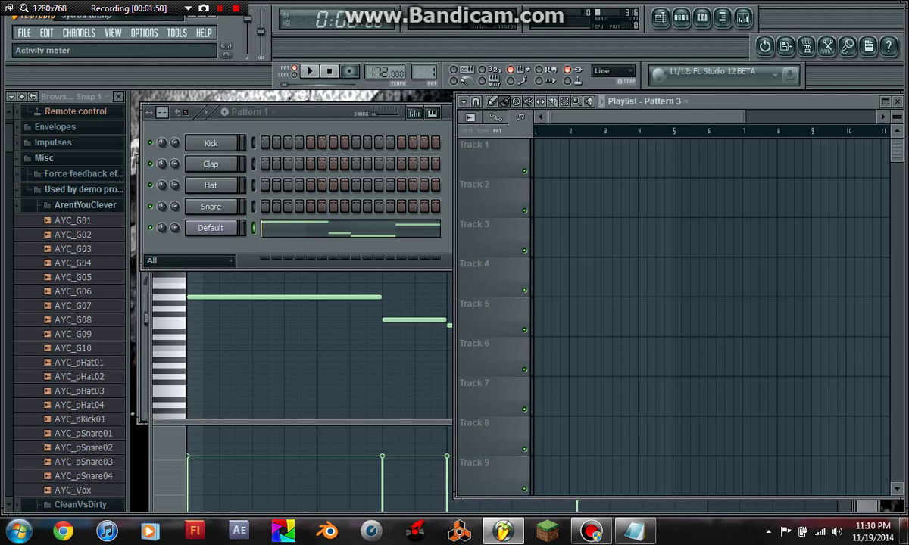
key("space")
key("space")
Step: Place a Pattern 1 clip at the start of Track 2 in the playlist and play it in song mode
left_click(564, 194)
right_click(578, 193)
left_click(250, 112)
left_click(259, 127)
left_click(577, 195)
left_click(582, 195)
left_click_drag(582, 196, 538, 195)
key("l")
key("space")
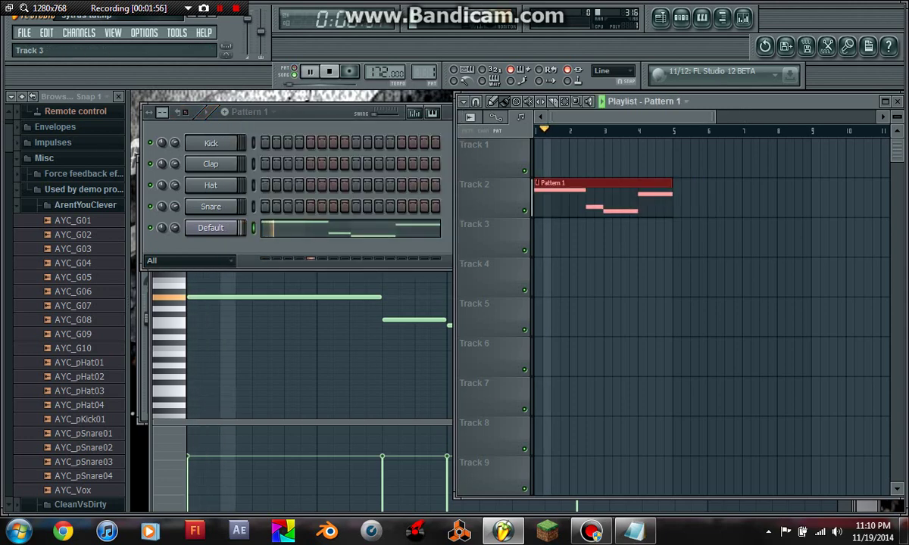
Step: Open the Default channel's Sytrus and lower the start of operator 2's volume Mod X curve to make a rising ramp, then stop playback
left_click(211, 228)
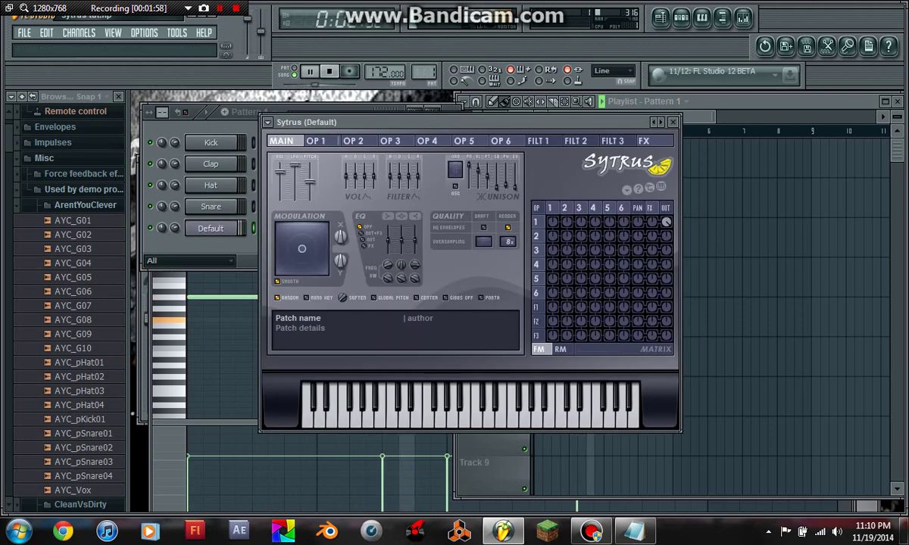
left_click(353, 141)
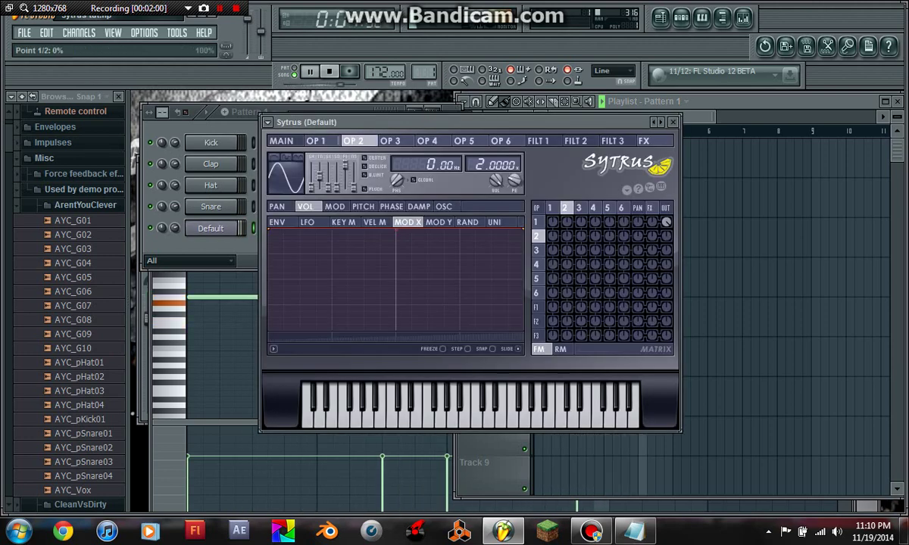
left_click_drag(269, 248, 269, 303)
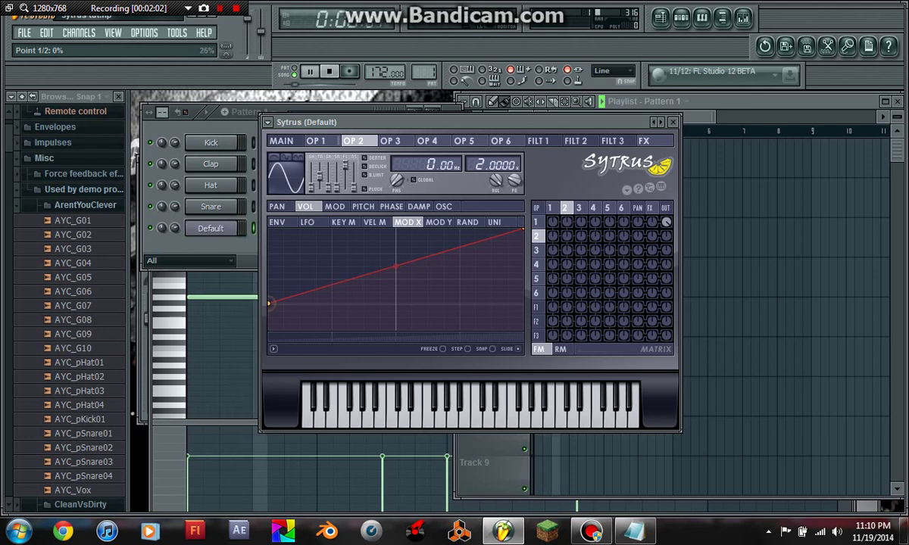
key("space")
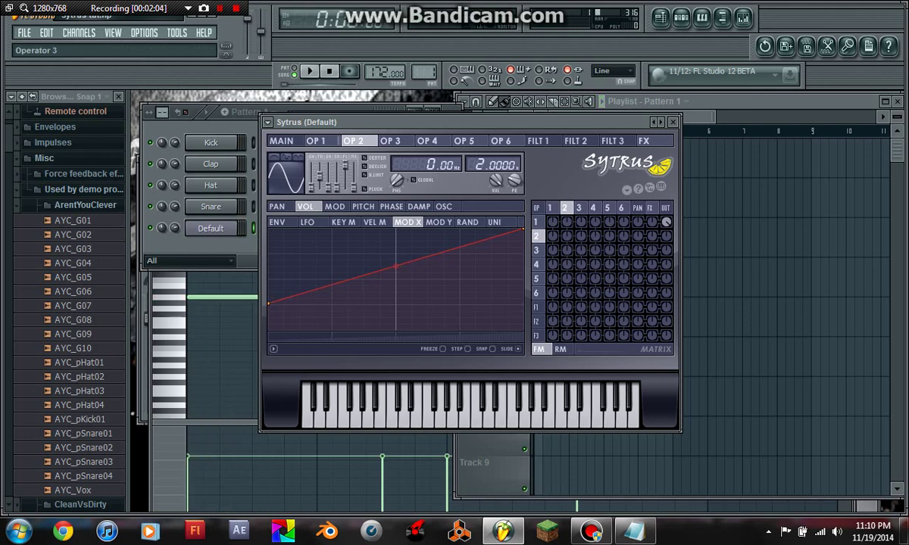
left_click_drag(269, 303, 269, 330)
left_click_drag(395, 279, 395, 295)
Step: Lower the start of operator 4's volume Mod X curve to about 24%, making a rising ramp
left_click(427, 141)
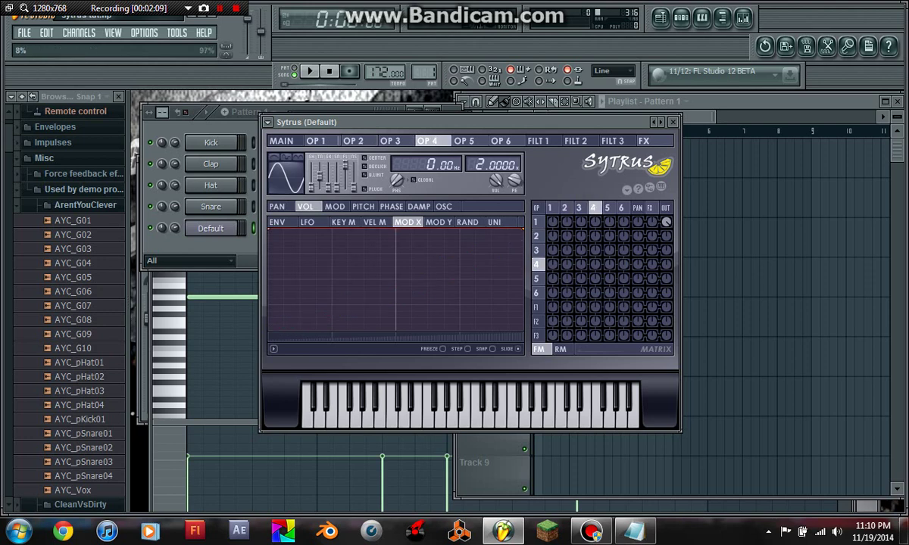
left_click(277, 222)
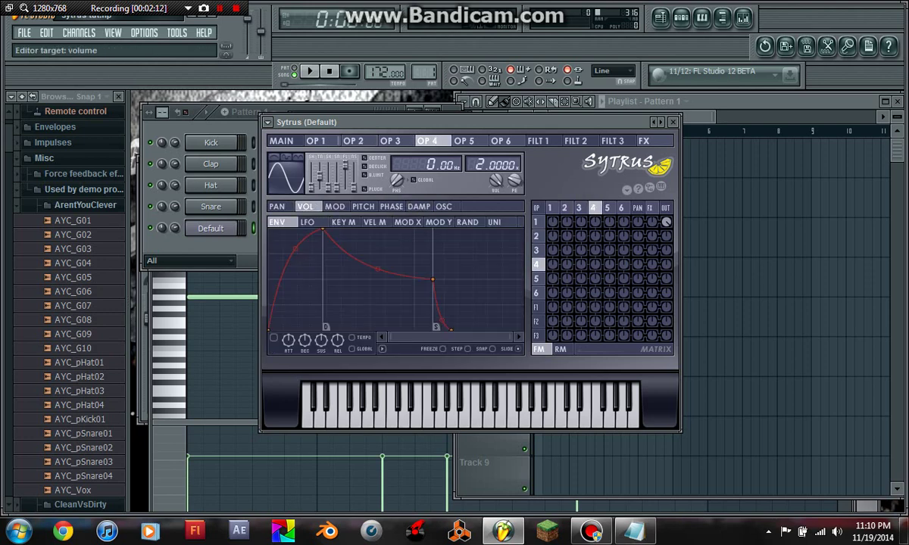
left_click(307, 222)
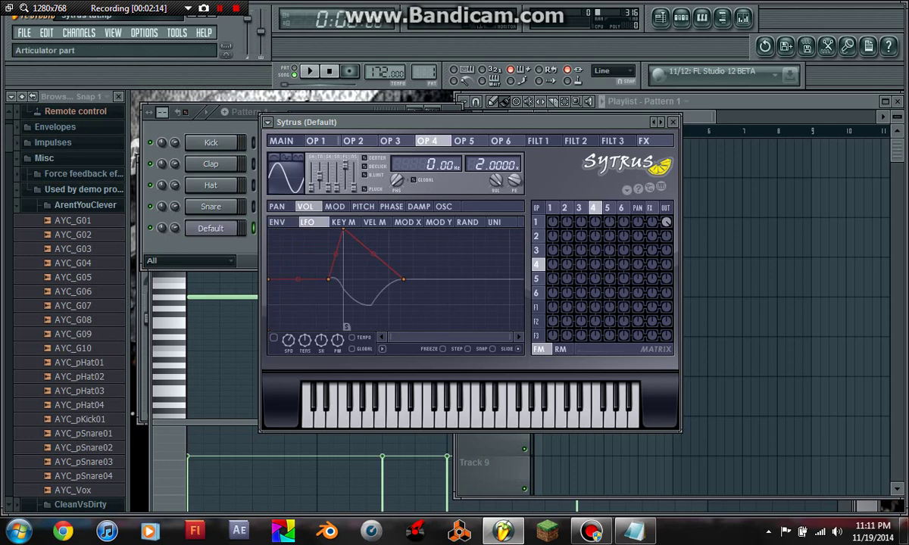
left_click(407, 222)
left_click_drag(269, 227, 269, 303)
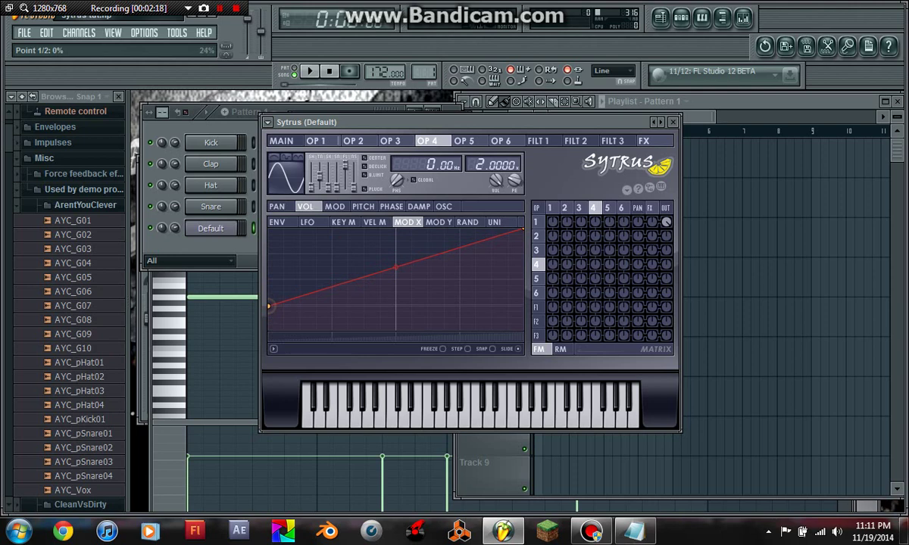
Step: Add harmonic 16 at roughly half magnitude to the oscillator waveforms of operators 4 and 2
left_click(445, 206)
left_click(323, 280)
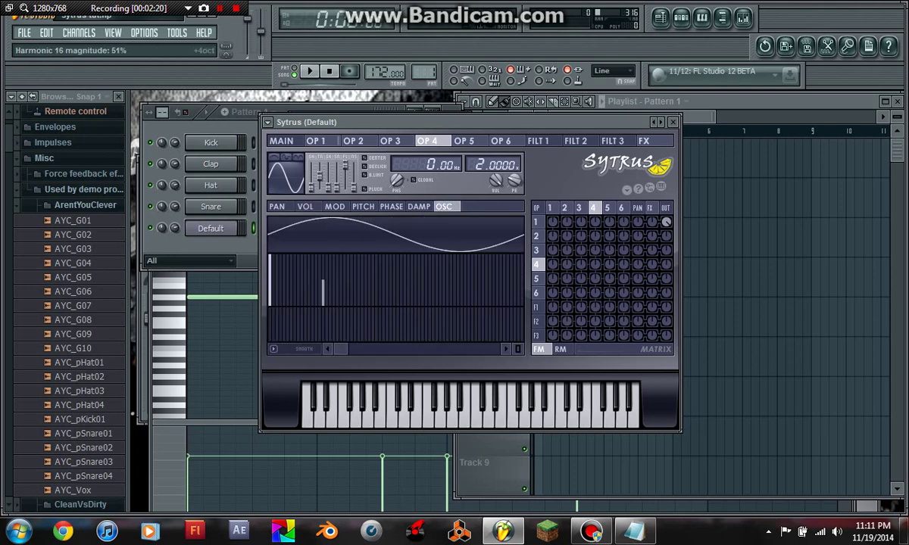
left_click_drag(323, 280, 322, 273)
left_click(353, 141)
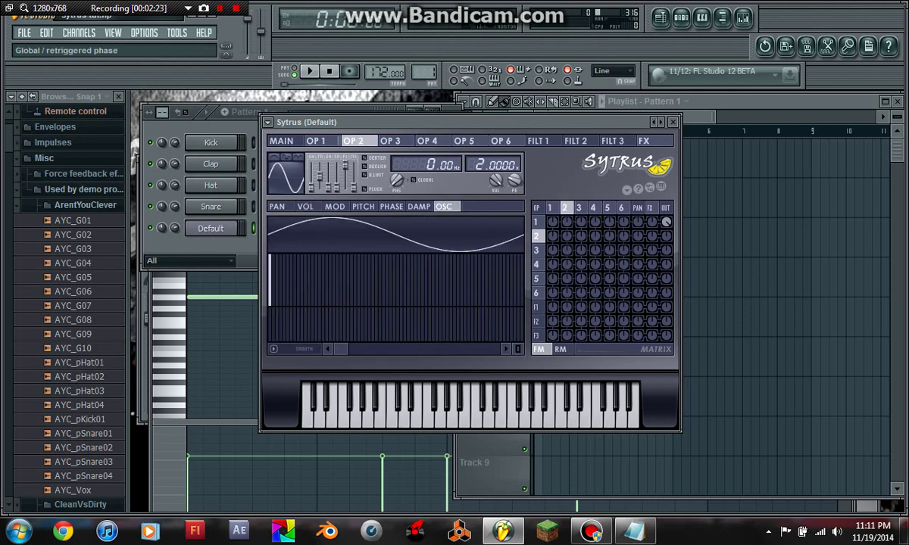
left_click(322, 286)
Step: Raise the frequency modulation of operator 1 by operators 2 and 4 during playback, and turn up Modulation X on the main page
key("space")
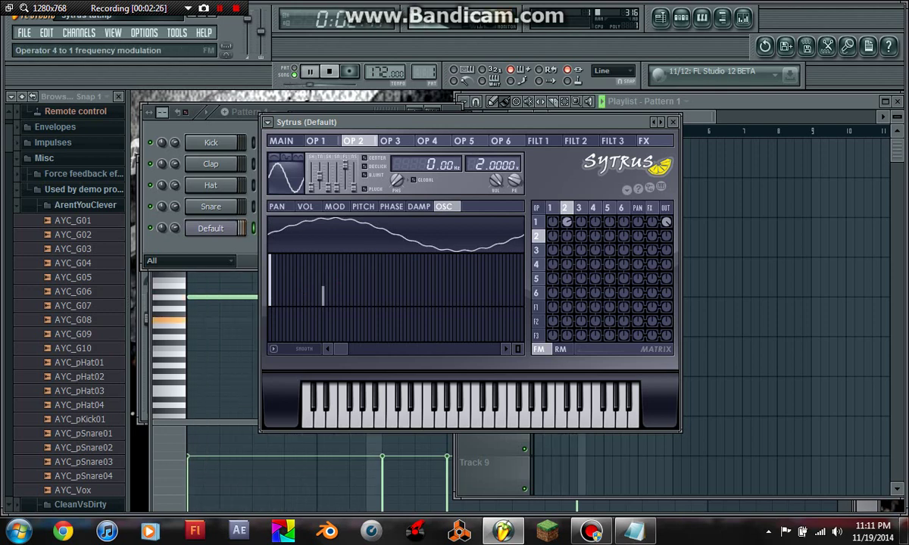
left_click_drag(595, 222, 595, 199)
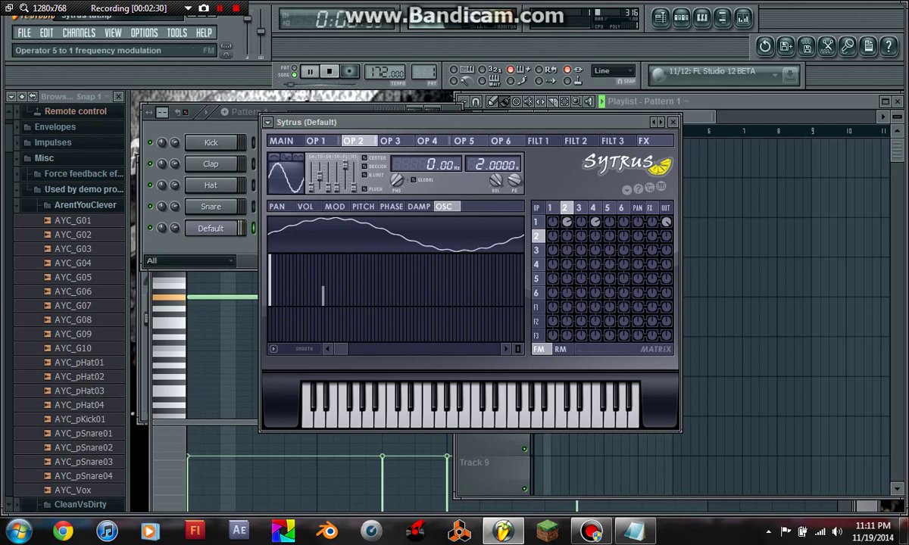
left_click(281, 141)
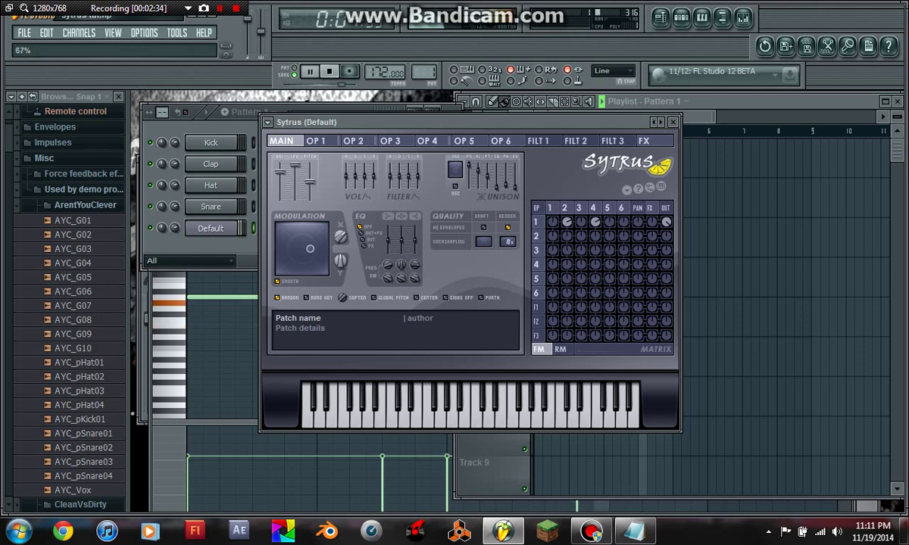
key("space")
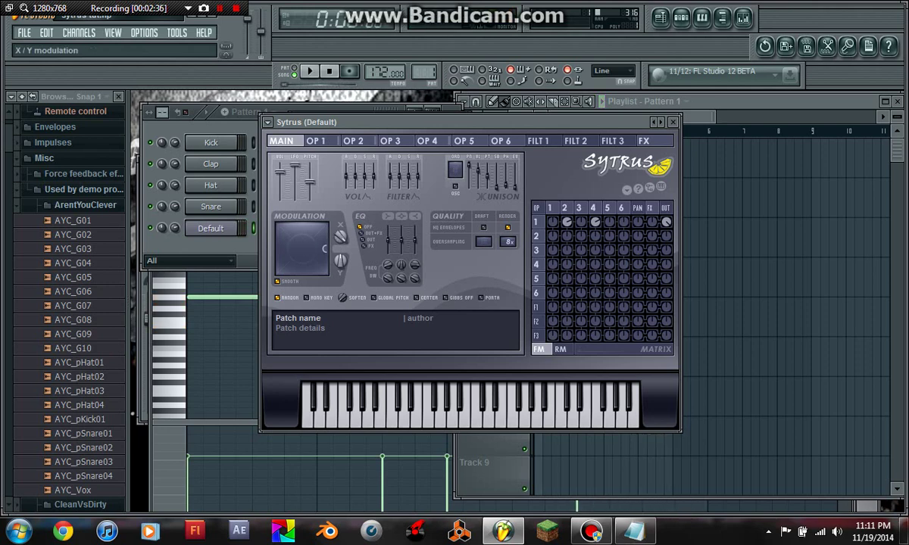
right_click(340, 236)
left_click(367, 265)
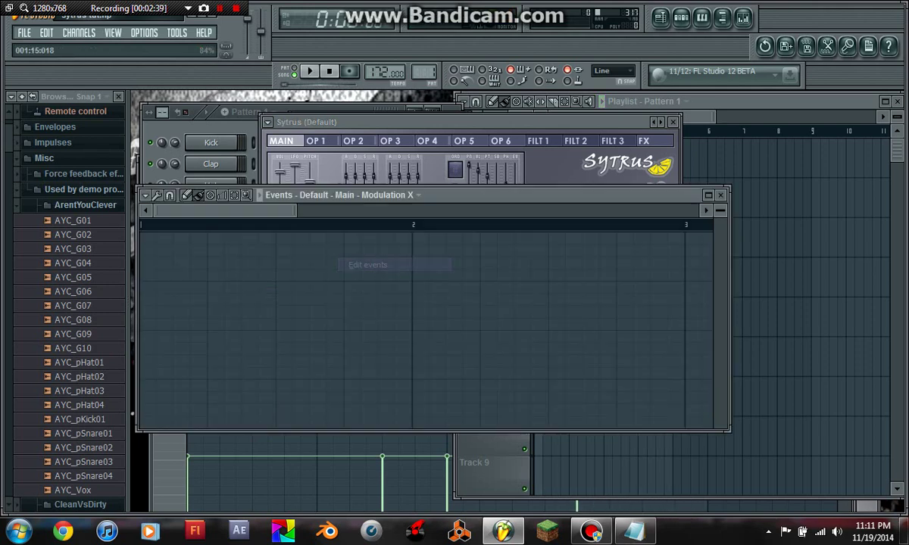
key("alt+o")
key("space")
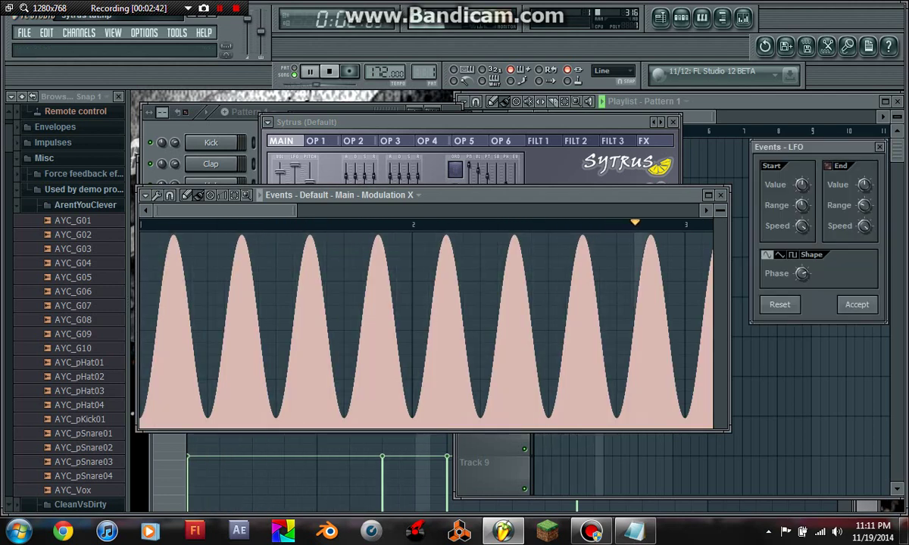
key("space")
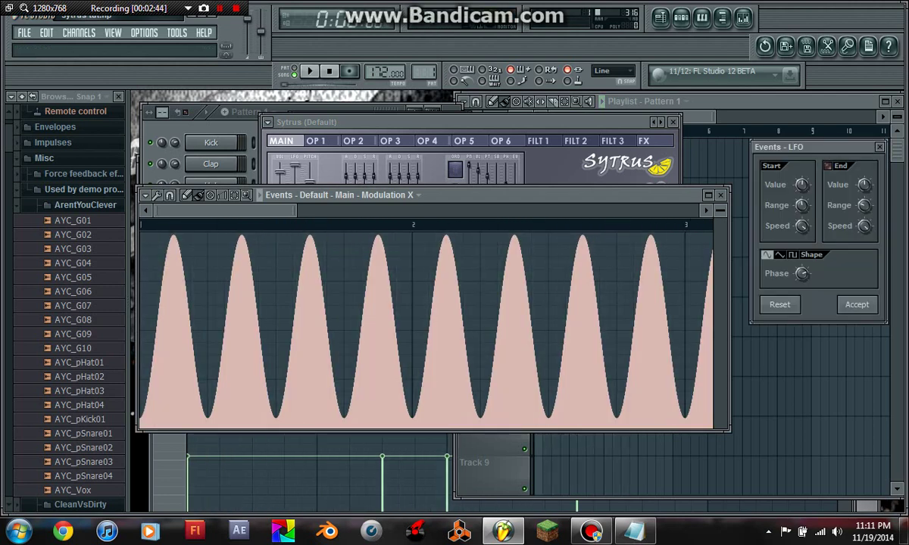
key("Escape")
key("Escape")
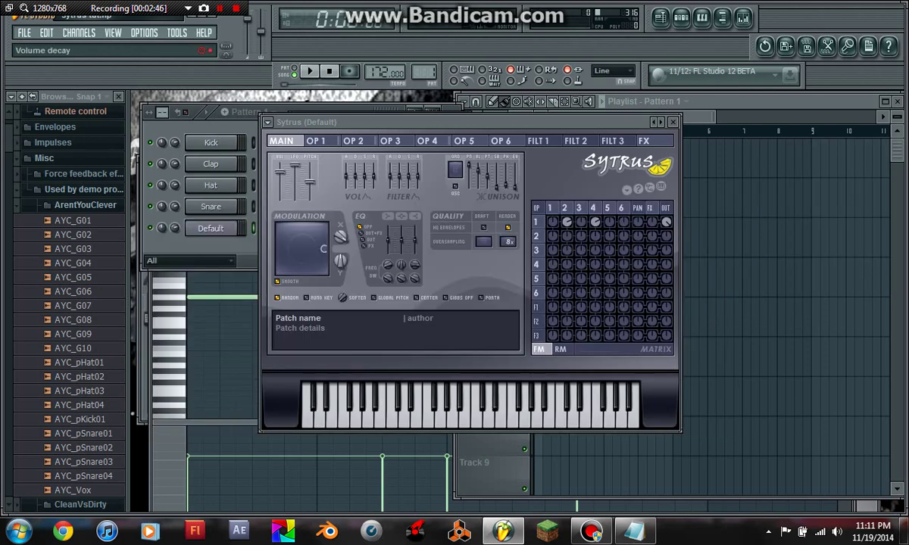
Step: Create an automation clip for Sytrus's Modulation X and move it to Track 3 under Pattern 1
right_click(286, 233)
left_click(363, 318)
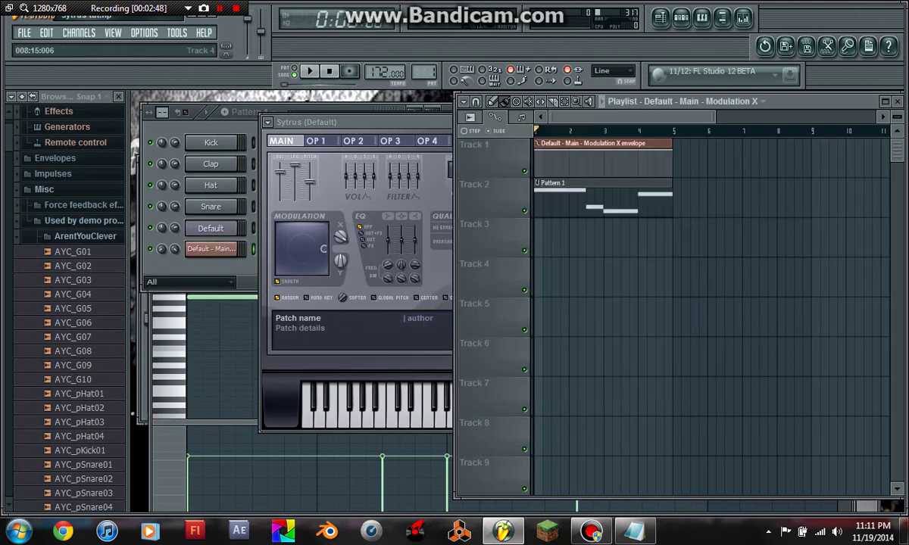
left_click_drag(602, 145, 602, 226)
Step: Shape the Modulation X envelope in bar 1 as a falling sawtooth, dropping to 0% at steps 5, 9 and 13 and rising at steps 5 and 9
scroll(533, 233, "up", 3)
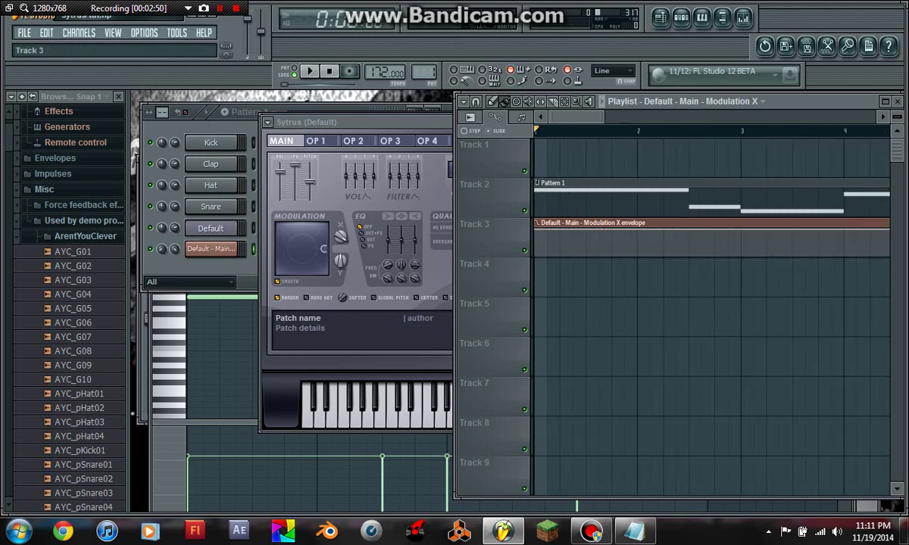
scroll(535, 229, "up", 2)
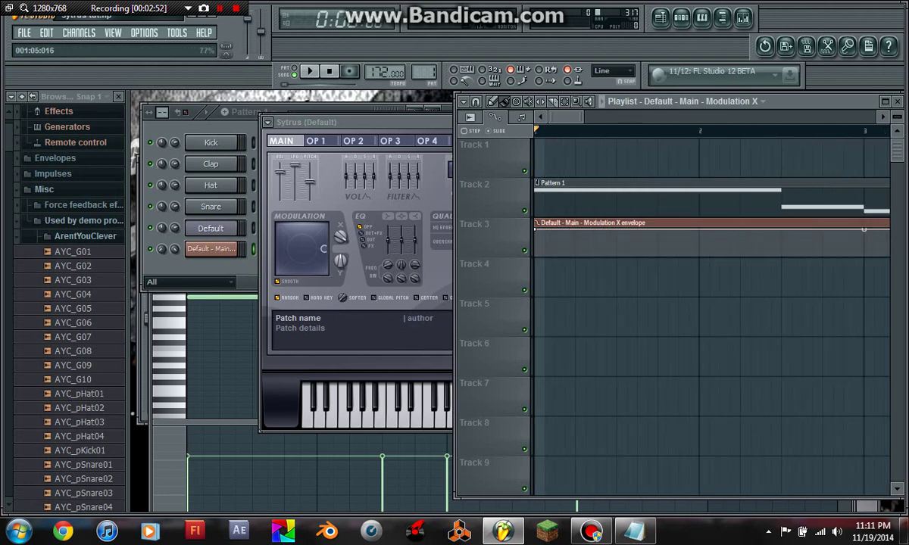
right_click(575, 255)
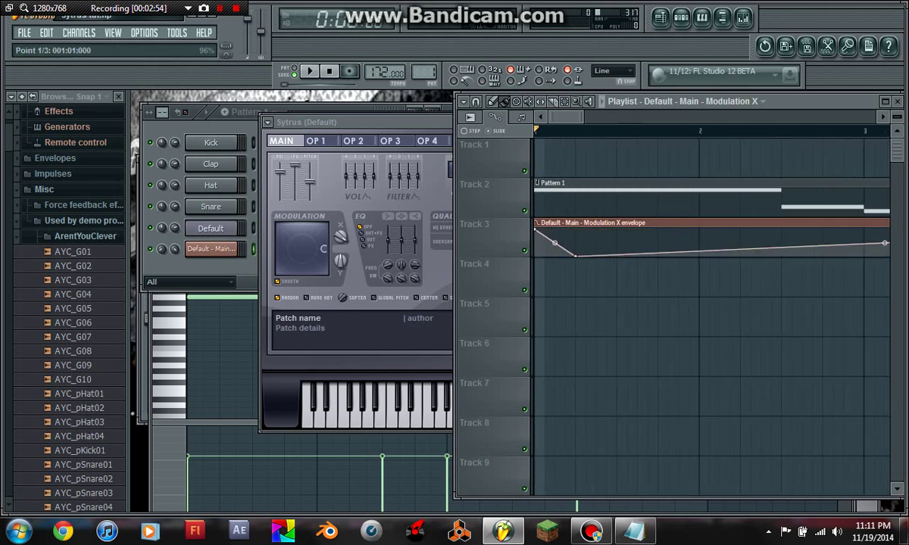
scroll(580, 238, "up", 3)
right_click(569, 230)
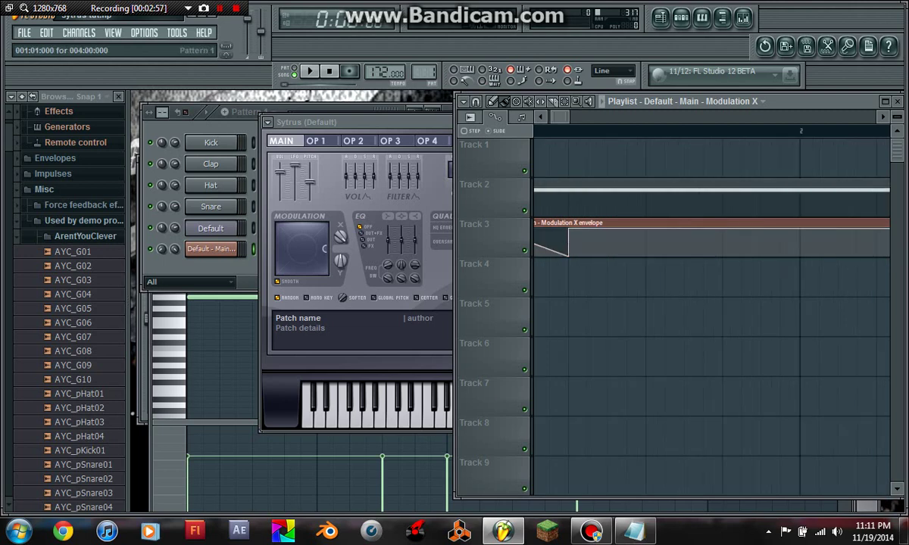
right_click(646, 255)
right_click(645, 228)
right_click(721, 256)
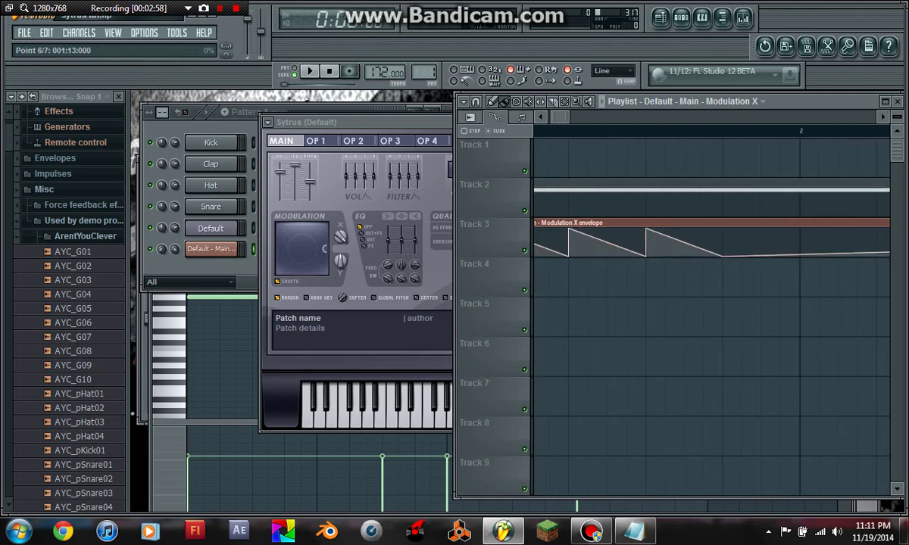
Step: Add faster two-step falling sawtooth ramps to the Modulation X envelope from bar 1 step 9 to bar 2, and audition them briefly
right_click(684, 256)
right_click(683, 229)
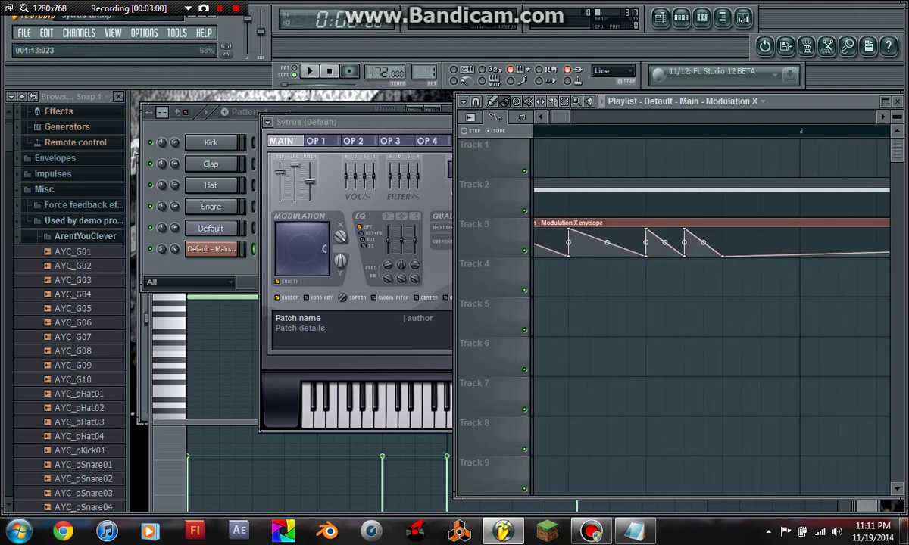
right_click(721, 229)
right_click(760, 255)
right_click(761, 229)
right_click(800, 256)
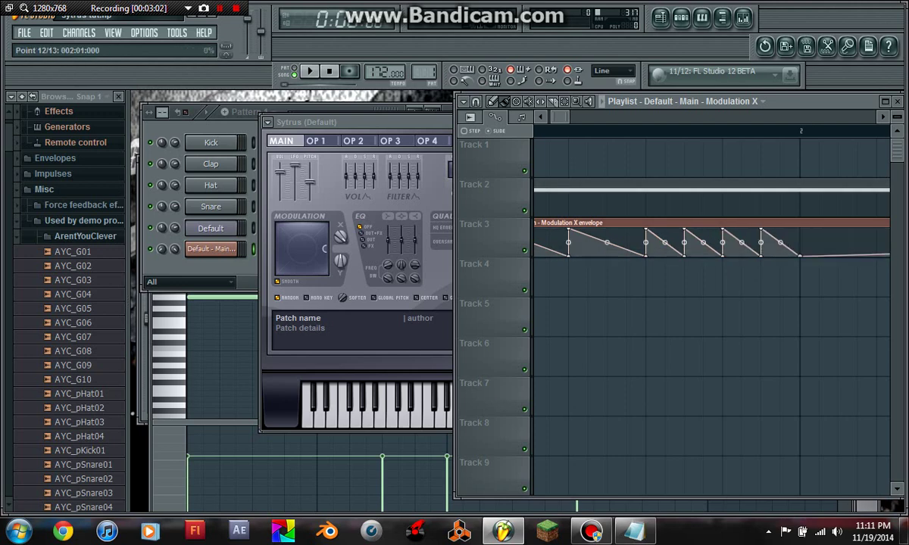
key("space")
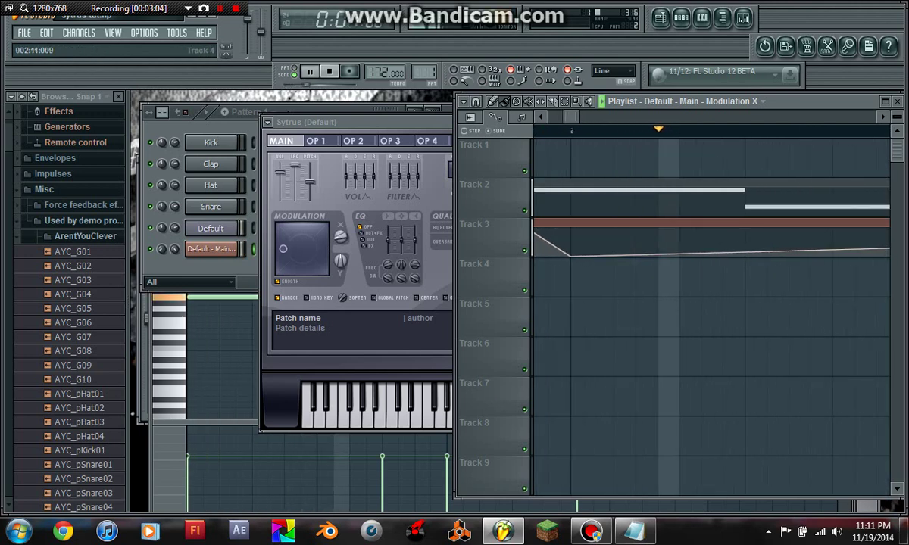
key("space")
Step: Draw two four-step falling sawtooth ramps in the first half of bar 2 of the envelope, returning to the peak at step 9
right_click(571, 229)
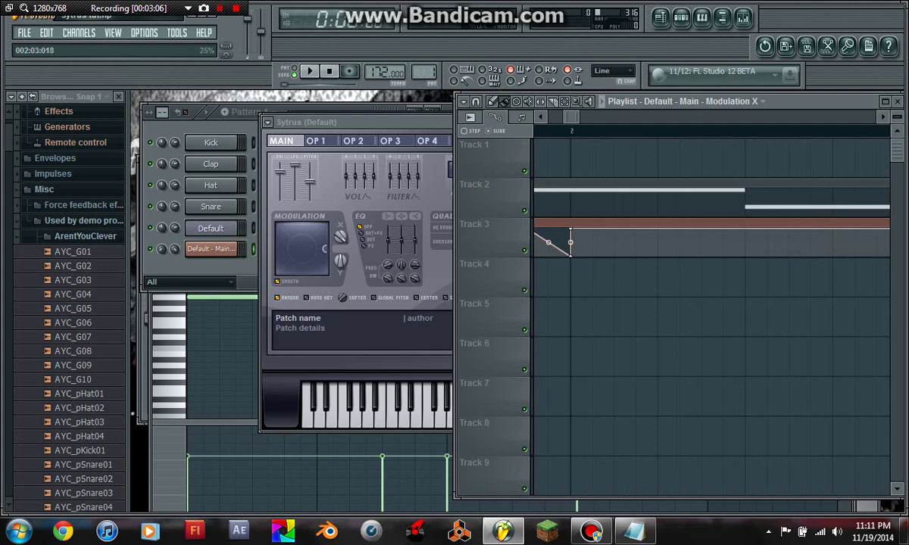
right_click(658, 256)
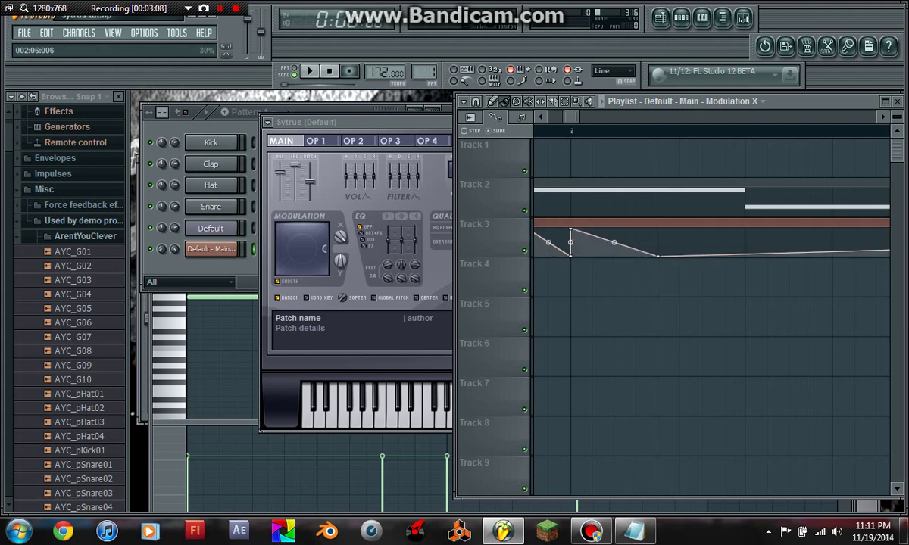
right_click(657, 234)
right_click(744, 256)
right_click(744, 228)
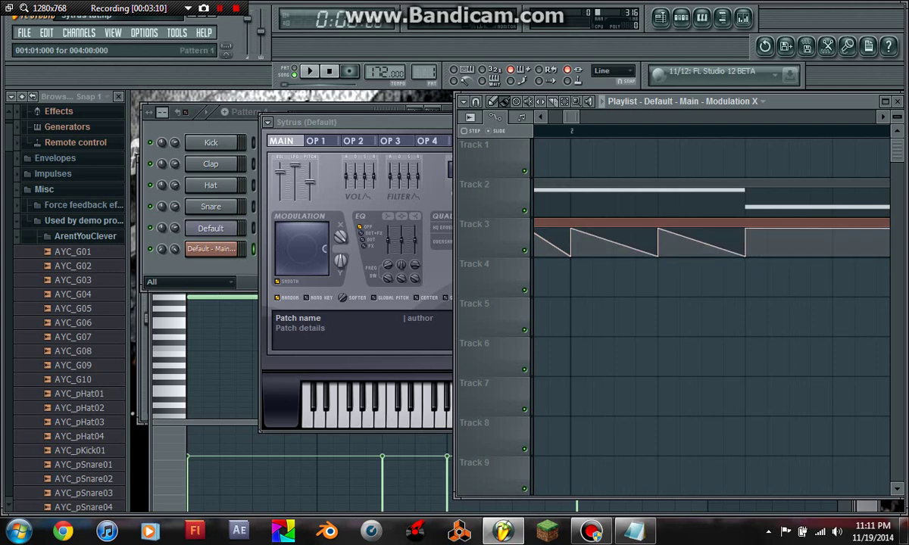
Step: Draw four one-step falling sawtooth ramps in the Modulation X envelope from bar 2 step 9 to step 13
right_click(768, 256)
right_click(767, 229)
right_click(789, 256)
right_click(789, 229)
right_click(811, 256)
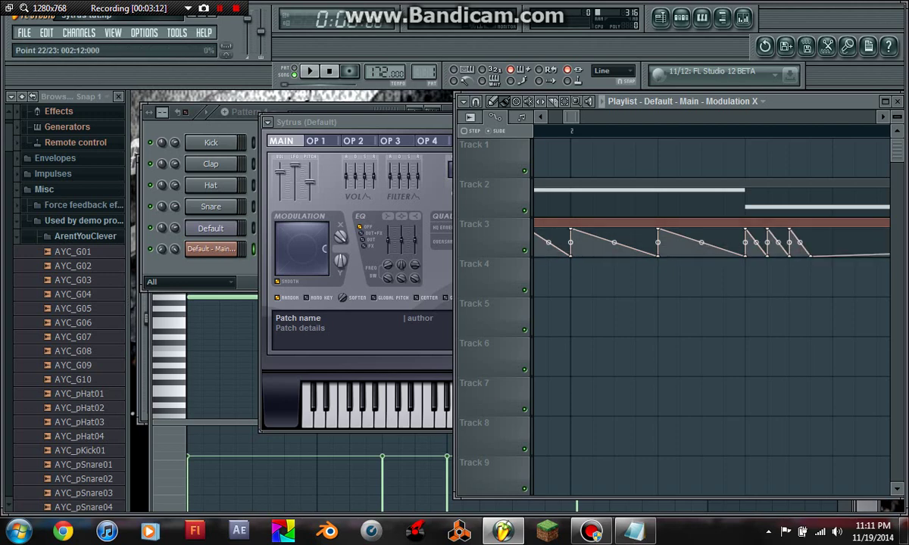
right_click(811, 229)
right_click(833, 256)
Step: Complete bar 2 of the envelope with a two-step falling ramp from step 13 and one-step ramps from steps 15 and 16
scroll(817, 275, "down", 1)
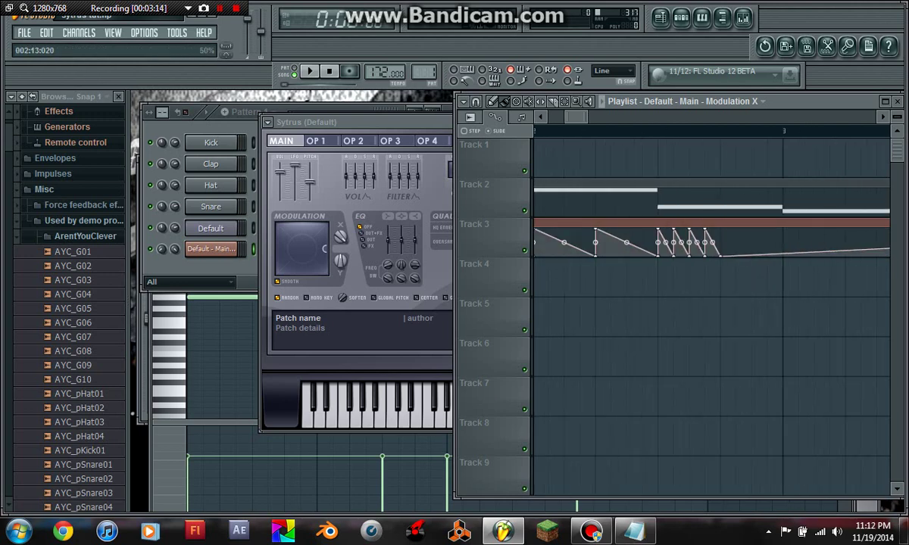
right_click(720, 230)
right_click(752, 256)
right_click(751, 234)
right_click(767, 256)
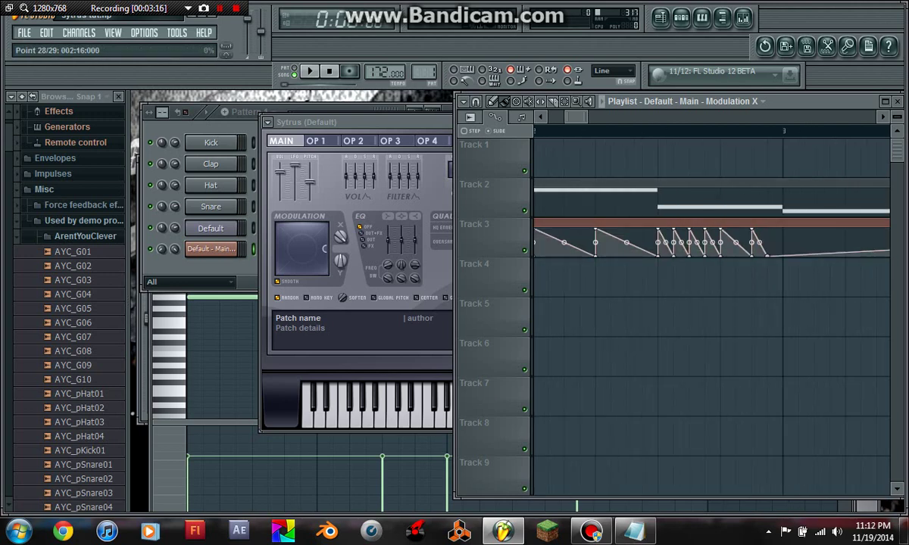
right_click(767, 229)
right_click(782, 256)
Step: Play the song and delete the envelope's 0% point at bar 2 step 15
key("space")
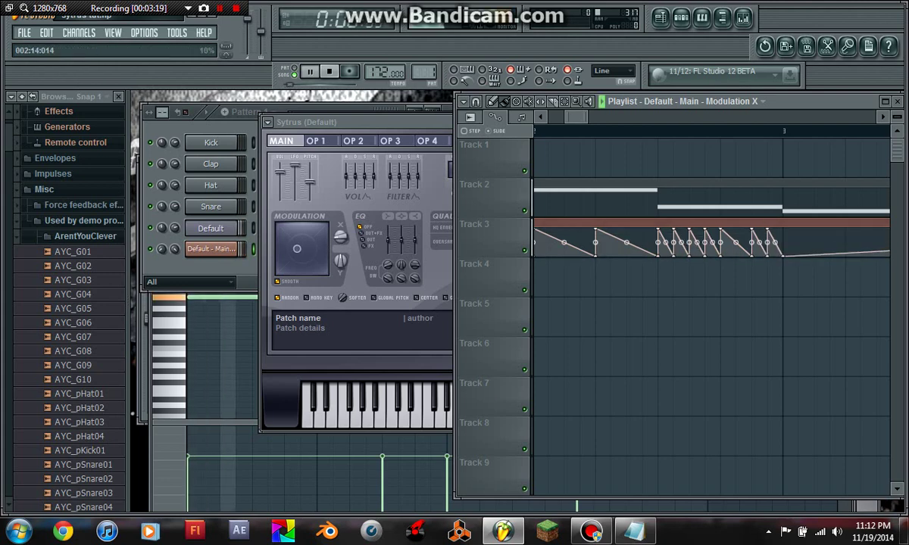
right_click(752, 258)
left_click(775, 277)
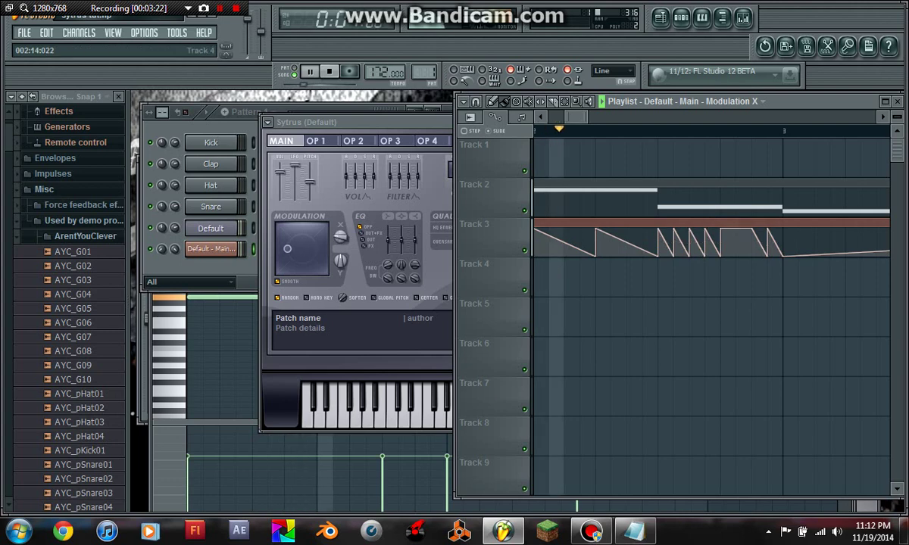
Step: Stop playback and draw a two-step falling sawtooth ramp at the start of bar 3 in the Modulation X envelope
key("space")
scroll(839, 279, "down", 3)
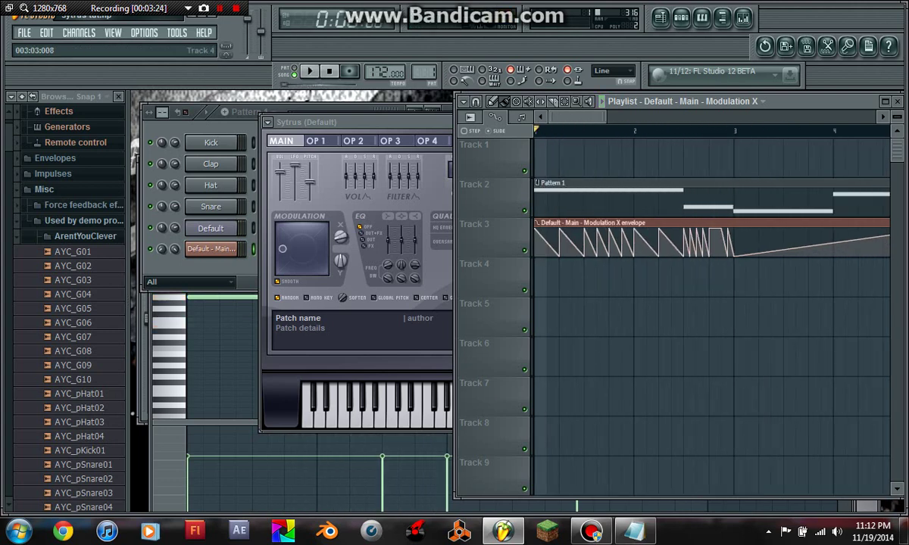
scroll(839, 279, "up", 2)
scroll(839, 278, "up", 1)
right_click(608, 230)
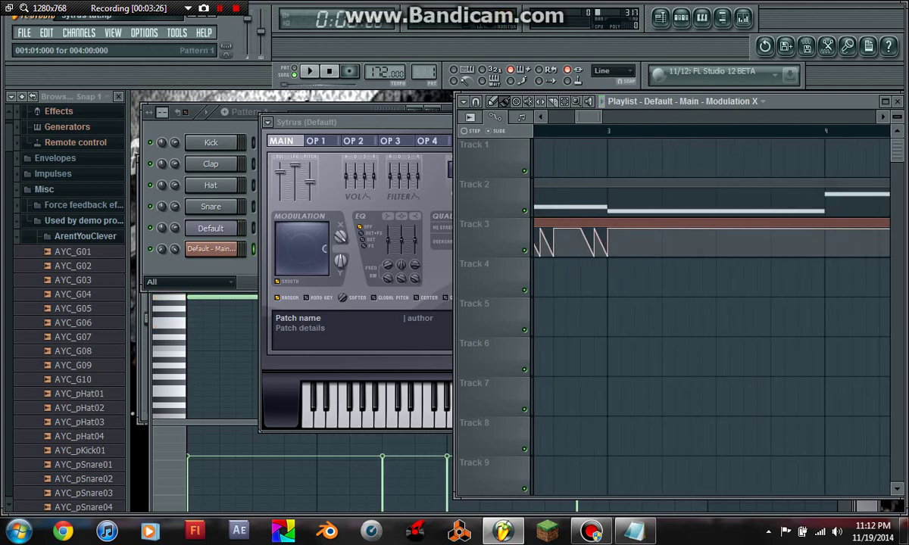
right_click(635, 256)
right_click(635, 230)
Step: Add three more two-step falling ramps in bar 3 of the envelope, ending at 0% on step 9
right_click(674, 255)
key("ctrl+z")
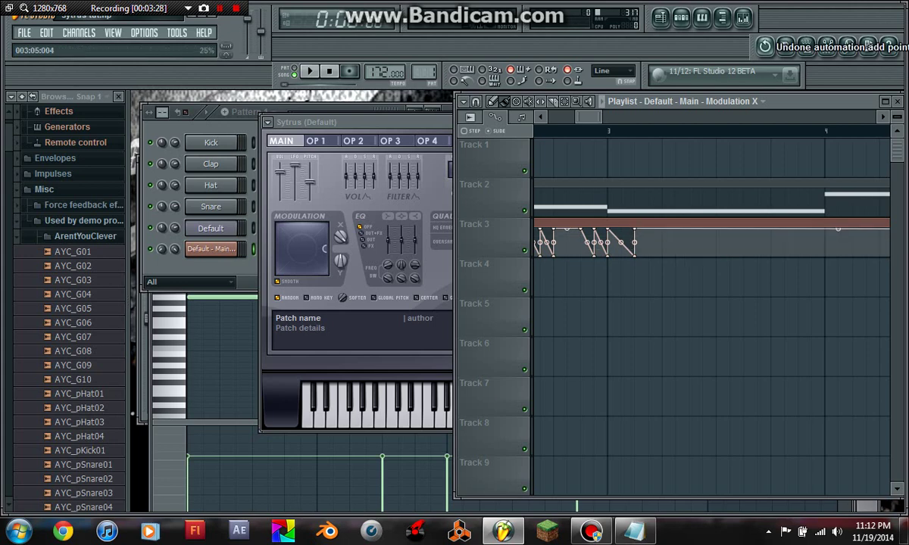
right_click(662, 256)
right_click(662, 229)
right_click(689, 256)
right_click(716, 254)
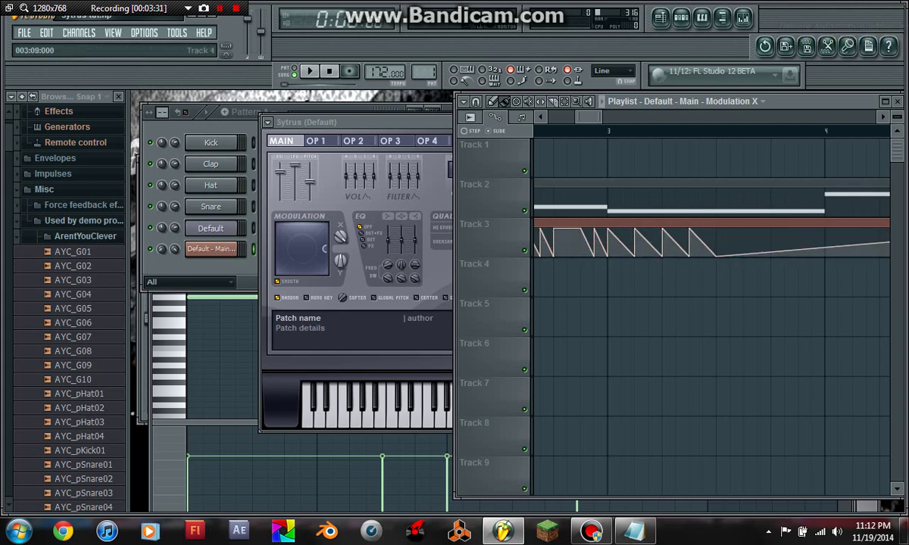
Step: Complete bar 3 of the envelope with a curved rise to the peak at step 13 and one-step falling ramps from steps 15 and 16
scroll(727, 264, "up", 2)
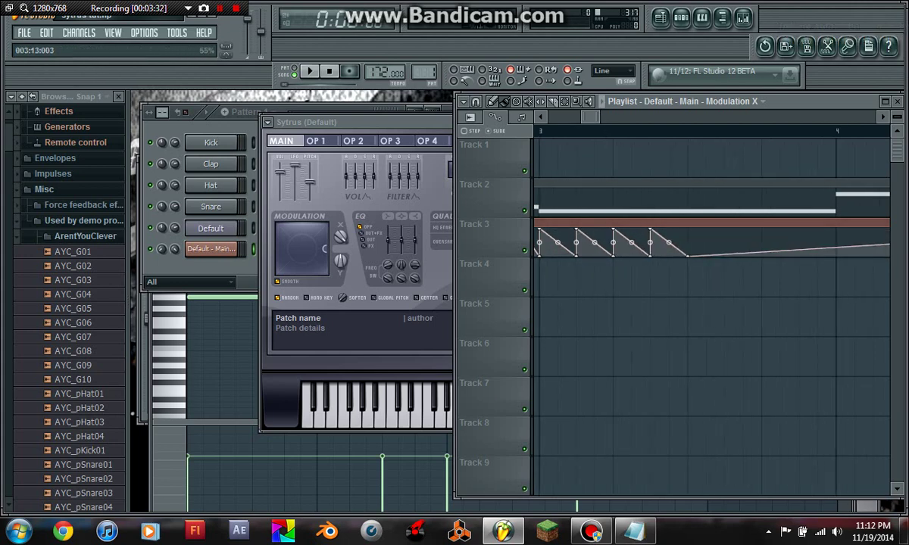
right_click(761, 229)
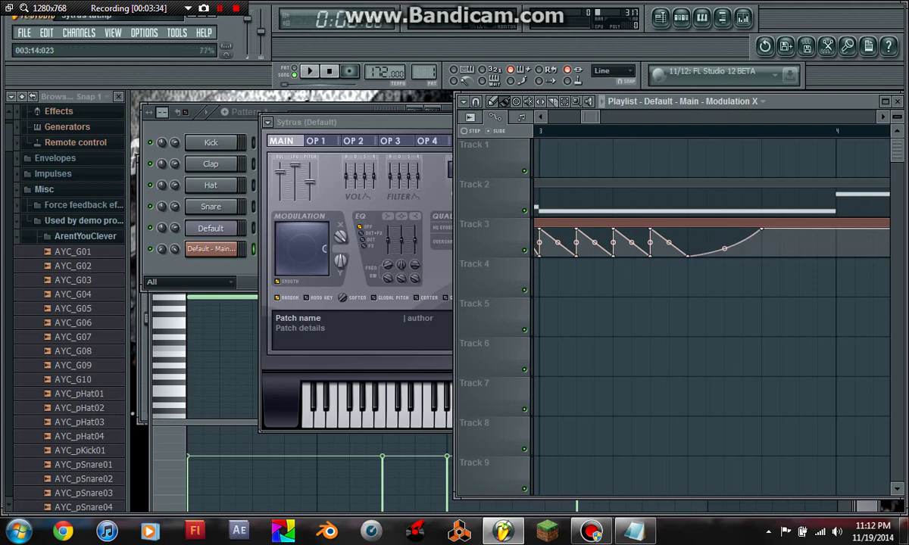
right_click(818, 256)
left_click_drag(817, 256, 817, 230)
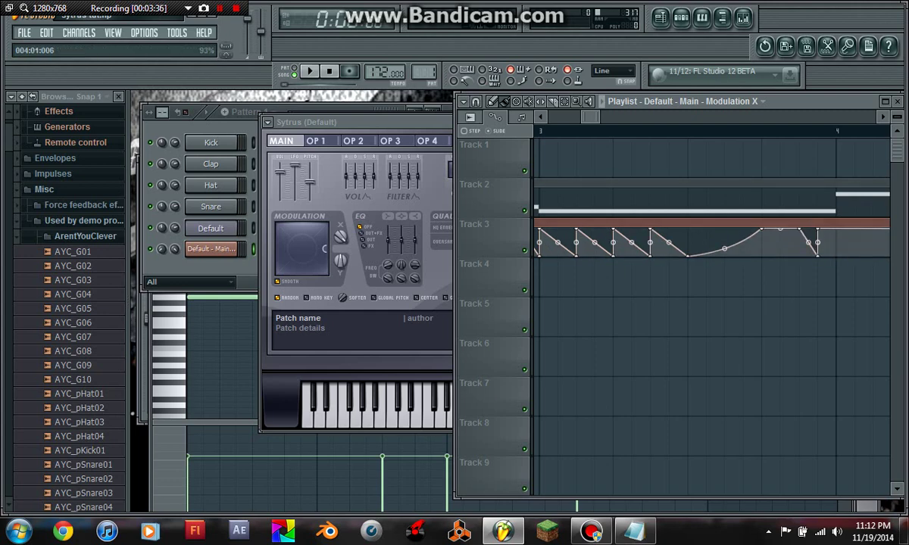
right_click(836, 256)
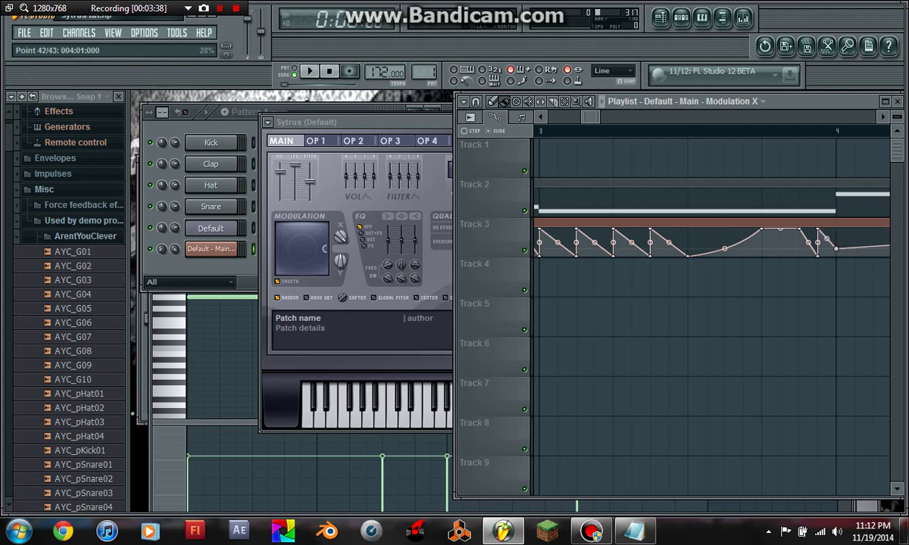
right_click(837, 229)
Step: Hold the envelope at its peak until bar 4 step 5 and draw two-step falling ramps from steps 5, 7 and 9
scroll(757, 274, "down", 3)
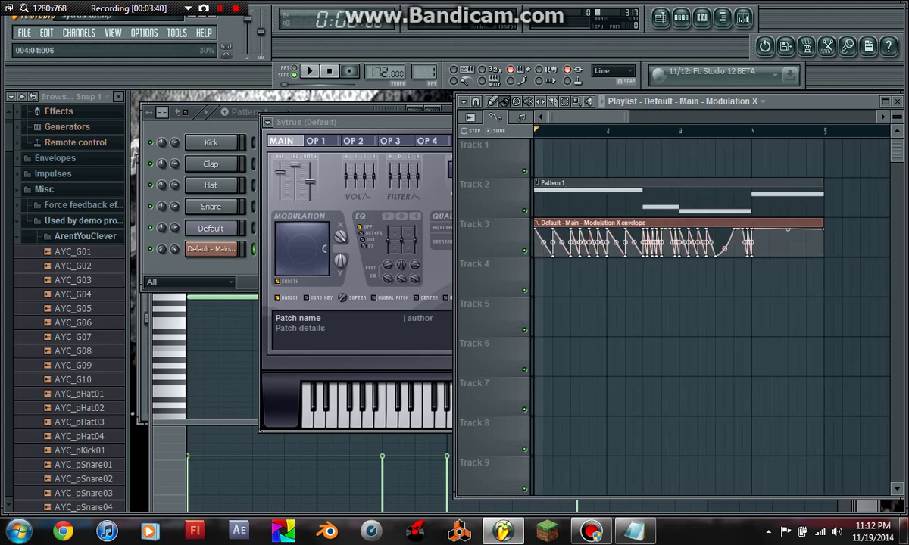
scroll(779, 247, "up", 1)
scroll(712, 242, "up", 2)
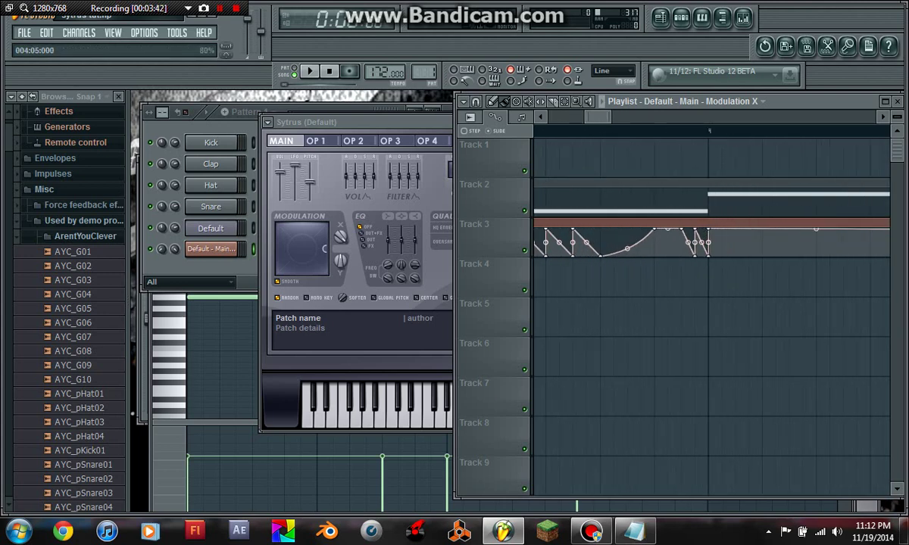
right_click(789, 256)
right_click(789, 230)
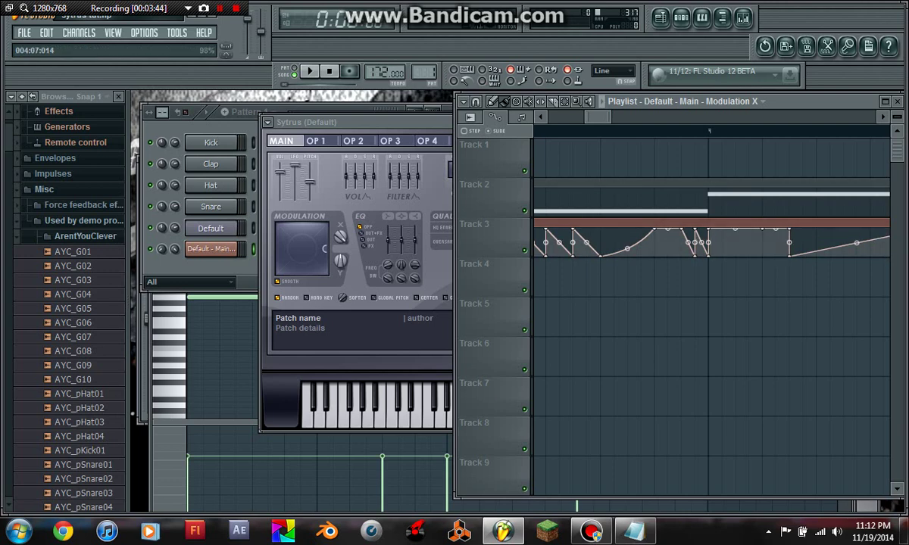
left_click_drag(789, 247, 789, 228)
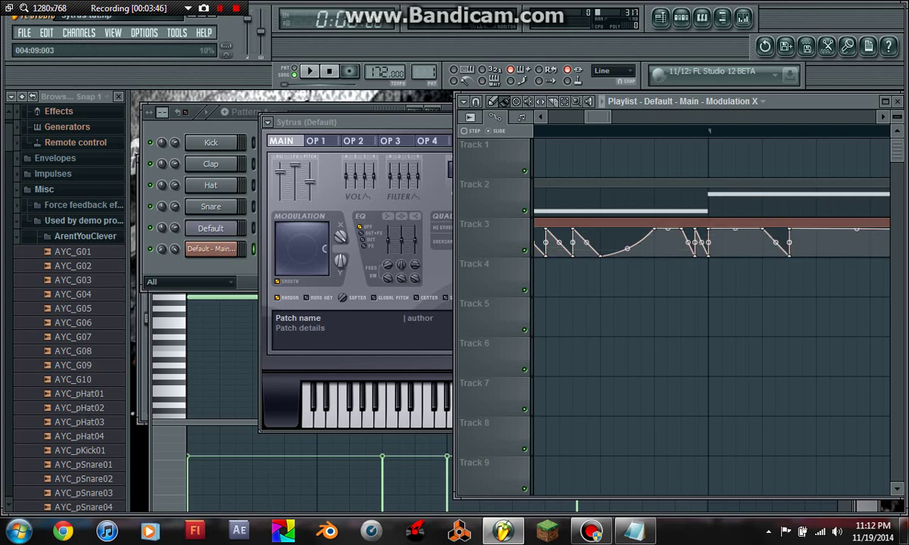
right_click(817, 255)
right_click(816, 229)
right_click(843, 255)
Step: Fill bar 4 from step 11 to its end with one-step falling ramps, including a one-step rise from step 13 to the peak at step 14
scroll(847, 273, "down", 2)
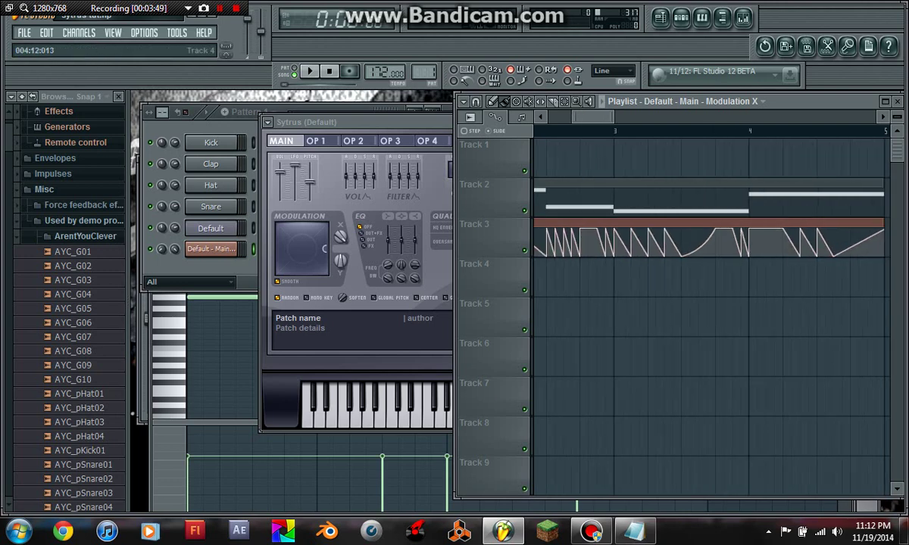
scroll(847, 272, "up", 2)
right_click(788, 230)
right_click(807, 256)
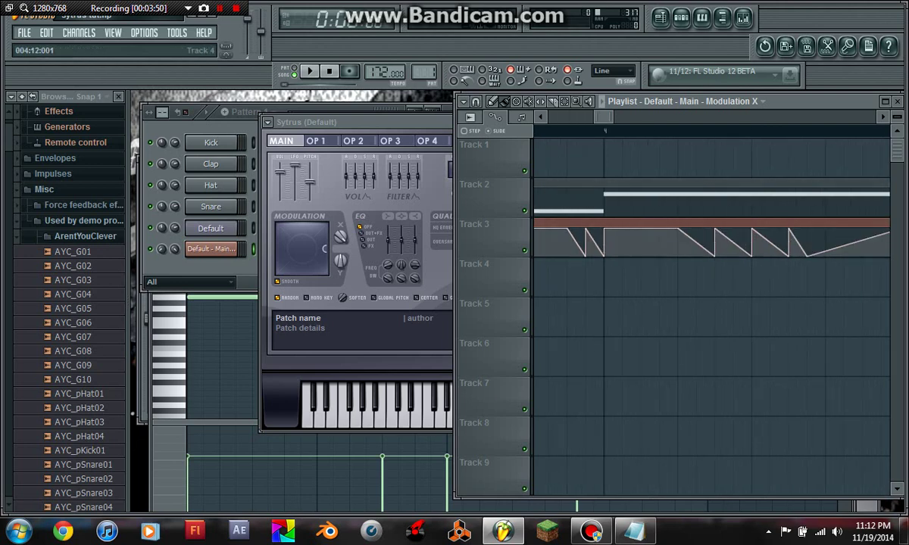
right_click(807, 230)
right_click(826, 256)
scroll(712, 303, "down", 2)
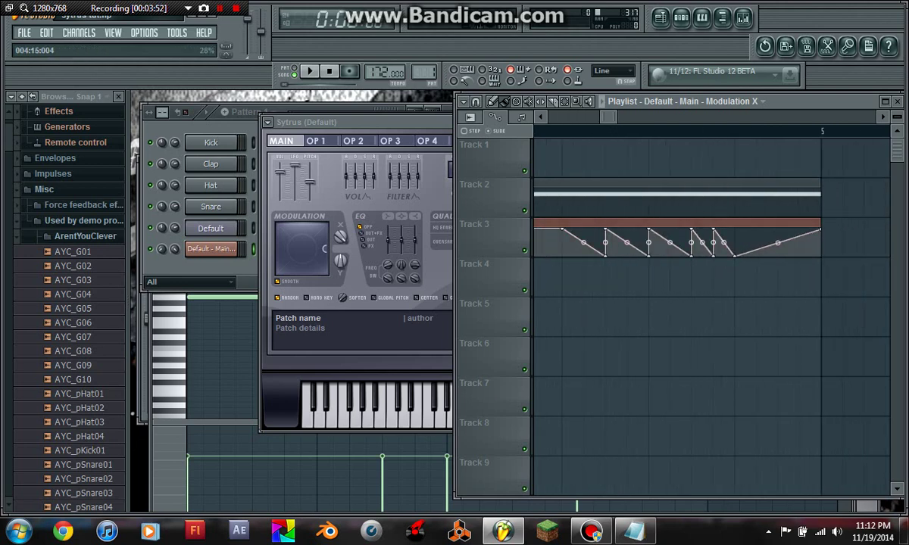
right_click(755, 229)
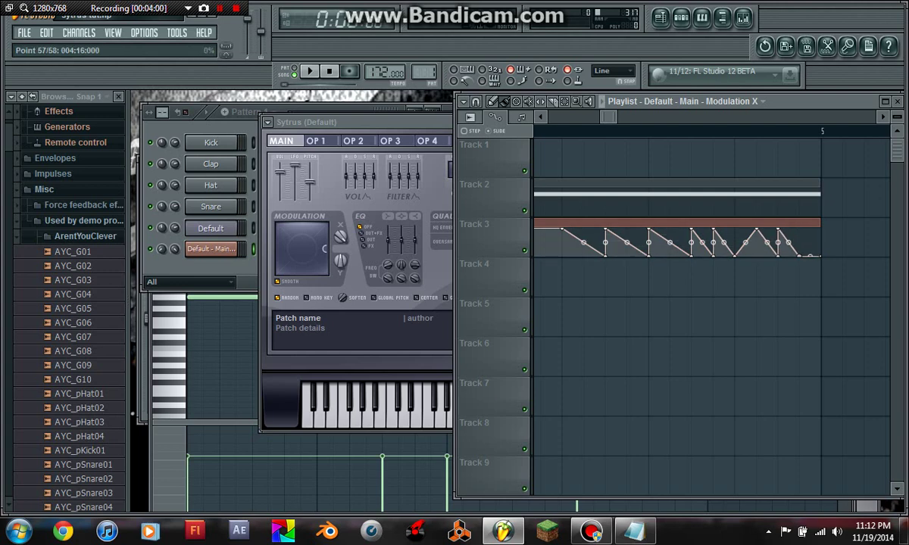
scroll(824, 241, "down", 5)
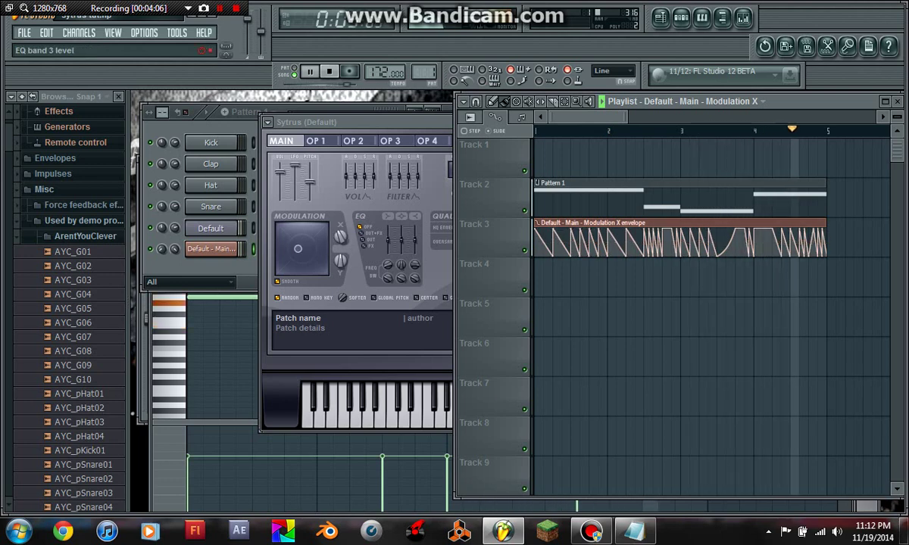
Step: Stop playback and replace the rise at bar 4 step 13 with one-step falling ramps from steps 13 and 14
key("space")
scroll(829, 241, "up", 4)
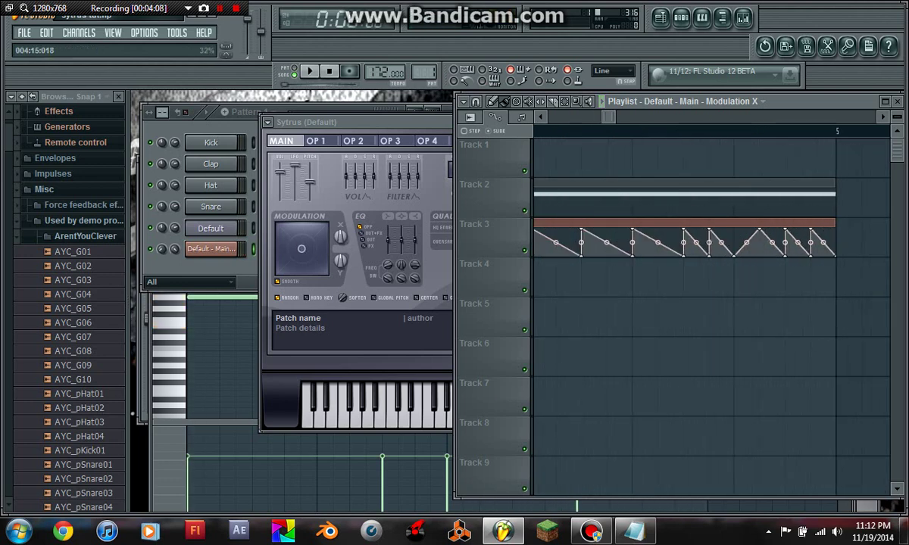
right_click(759, 230)
left_click(780, 239)
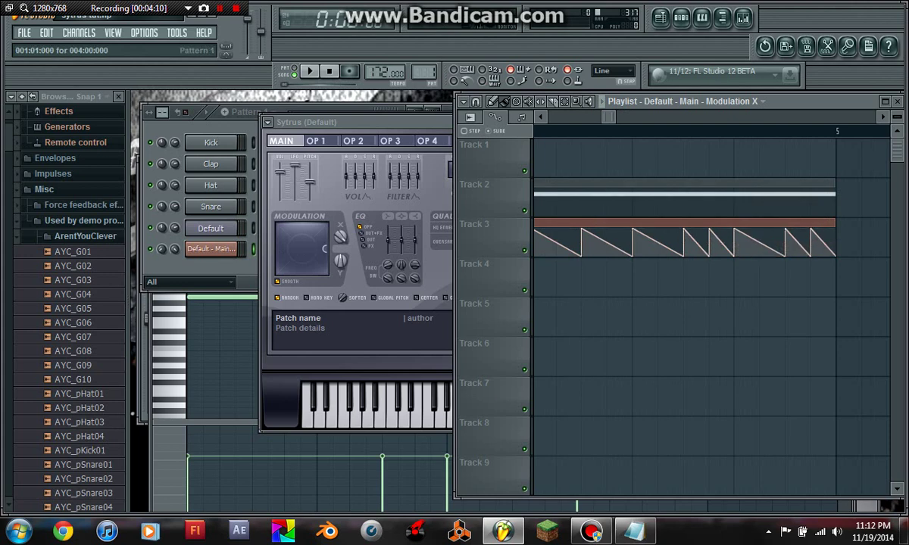
key("ctrl+alt+z")
key("ctrl+alt+z")
Step: Play the song and delete the envelope's 0% point at bar 4 step 12
key("space")
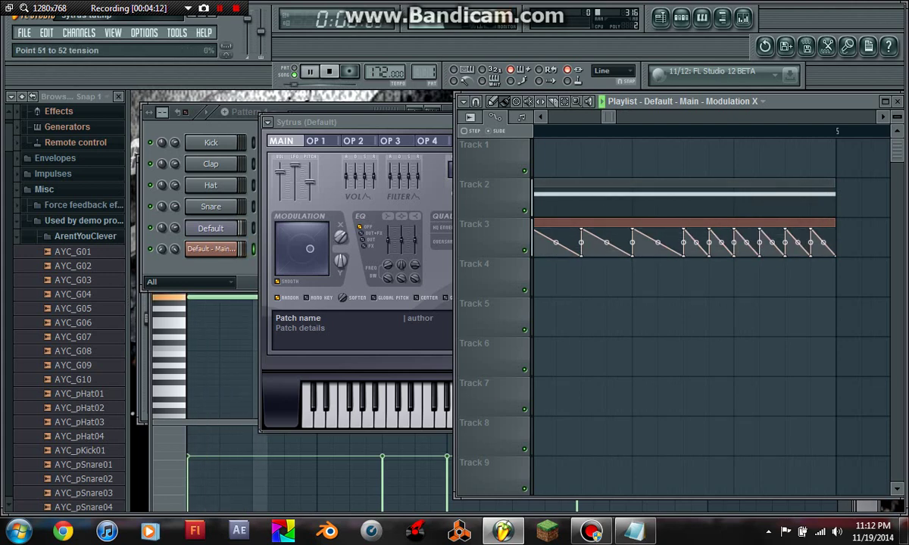
right_click(709, 257)
left_click(726, 278)
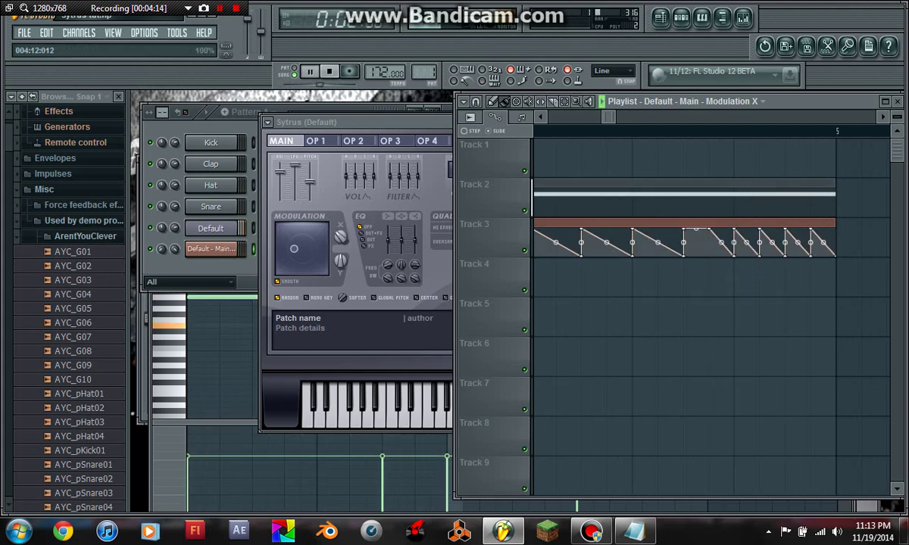
Step: Play the song from the start of bar 4 to hear the end of the envelope, and stop playback
key("space")
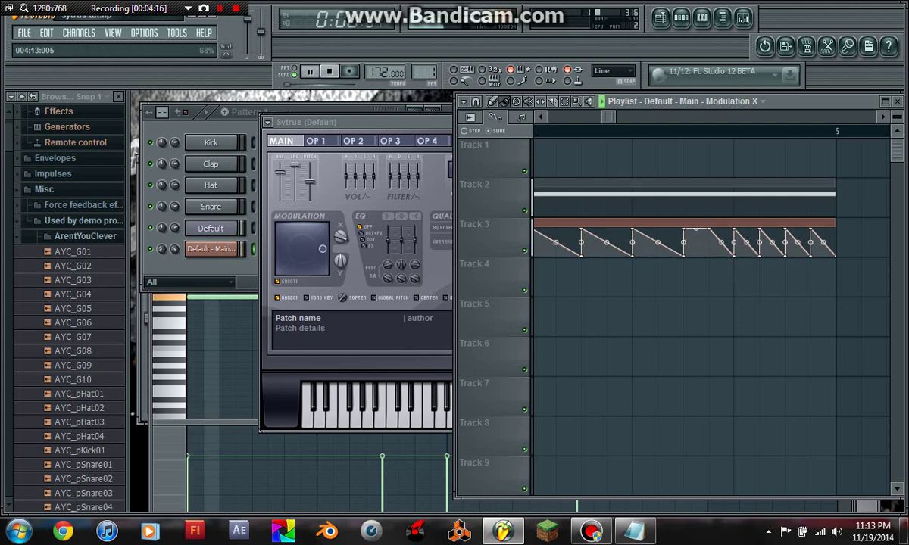
scroll(736, 242, "down", 3)
left_click(615, 131)
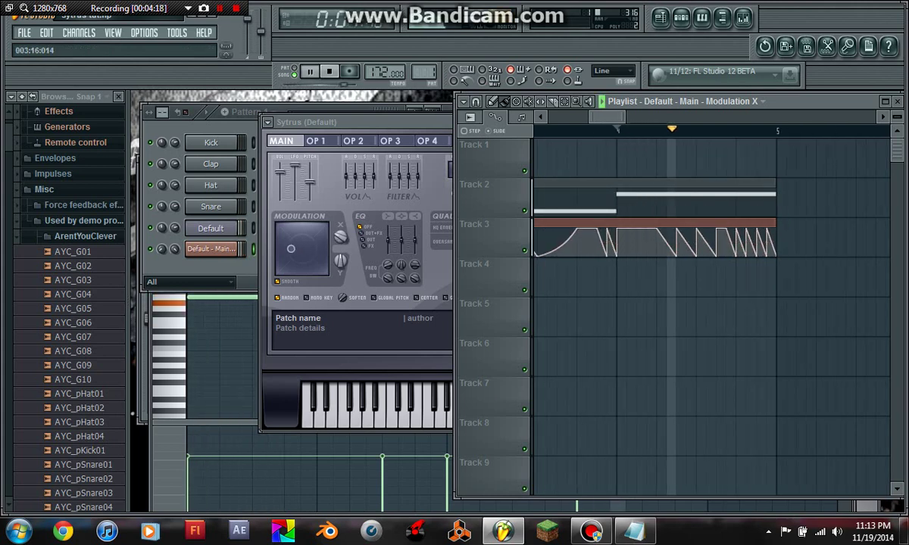
key("space")
scroll(712, 302, "down", 2)
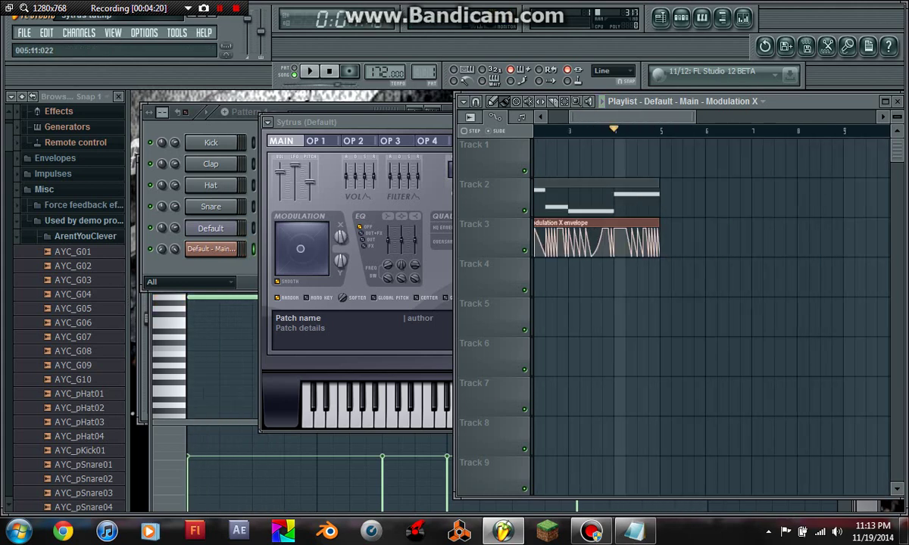
Step: Return to the start of the song, save the project and play it
key("Home")
key("ctrl+s")
key("space")
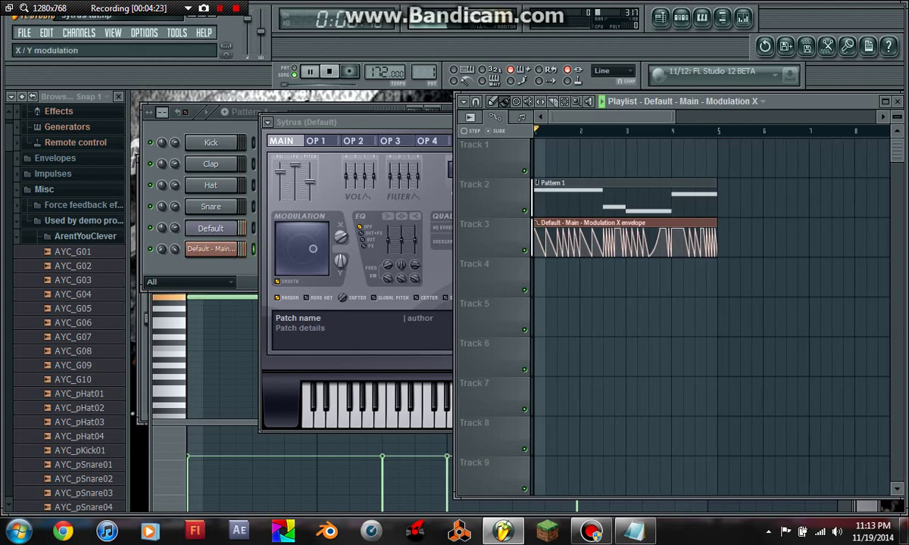
Step: Turn off smoothing for the Sytrus modulation pad and replay the song
key("space")
left_click(278, 281)
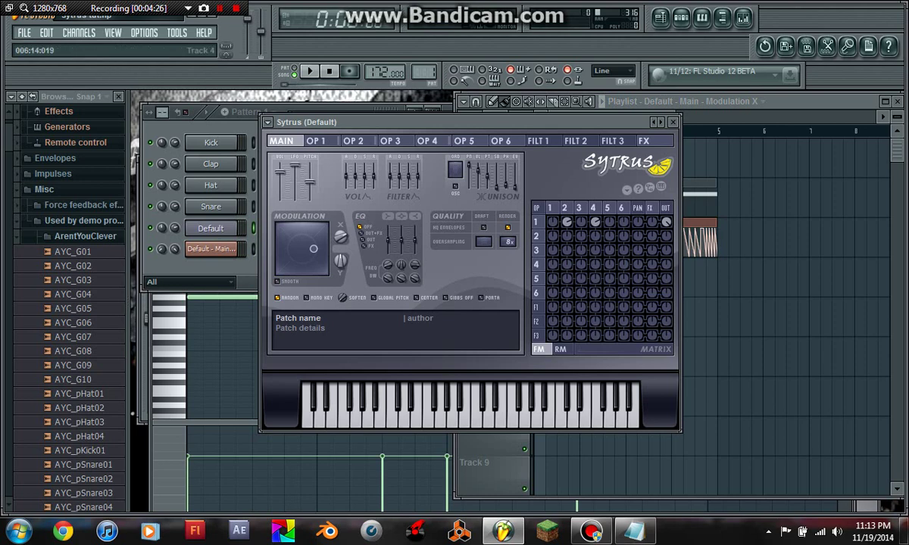
right_click(803, 277)
key("space")
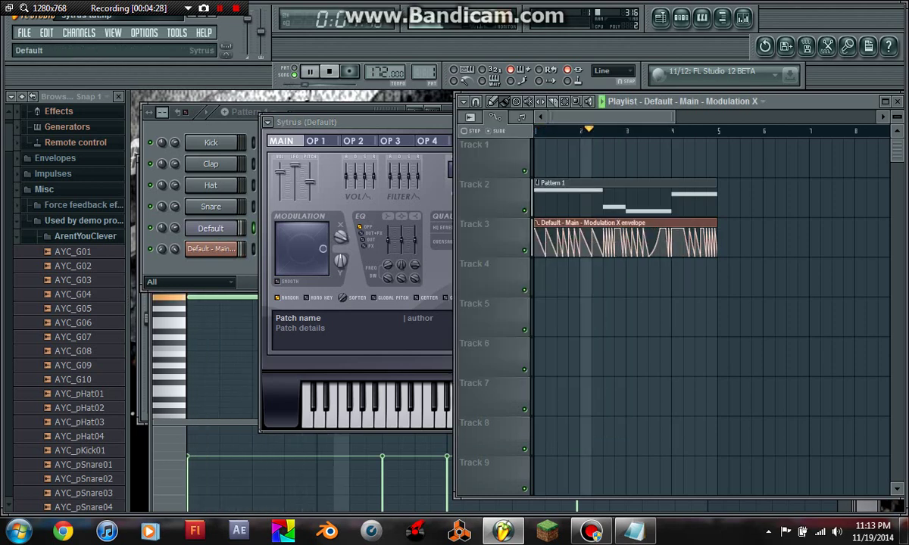
Step: In the Sytrus FM matrix, adjust the row 1, column 2 amount and route operators 2 and 4 to the output, operator 4 at 30%
left_click(210, 228)
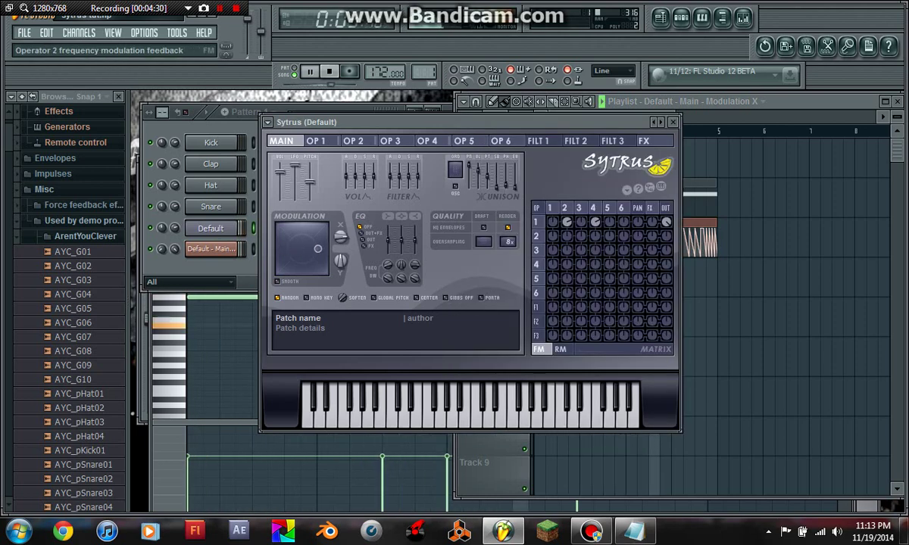
left_click_drag(566, 222, 567, 207)
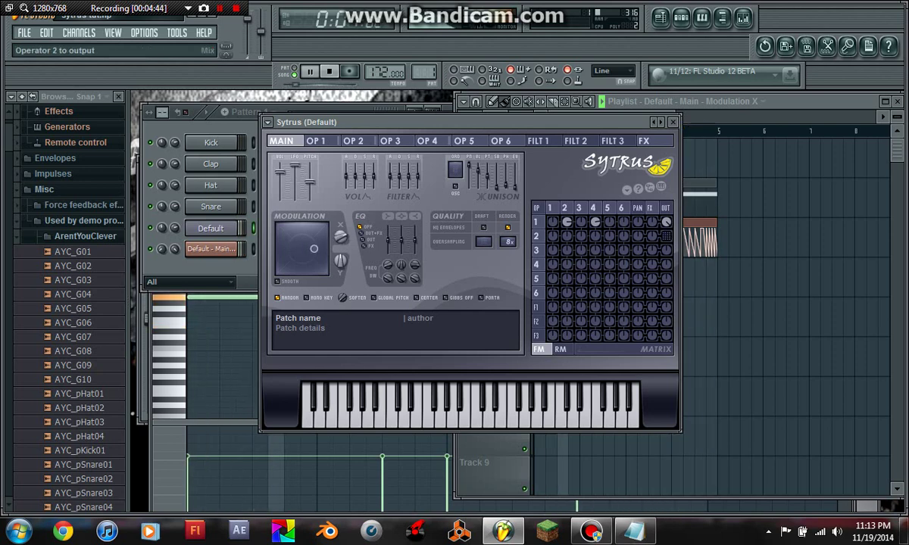
right_click(666, 236)
key("space")
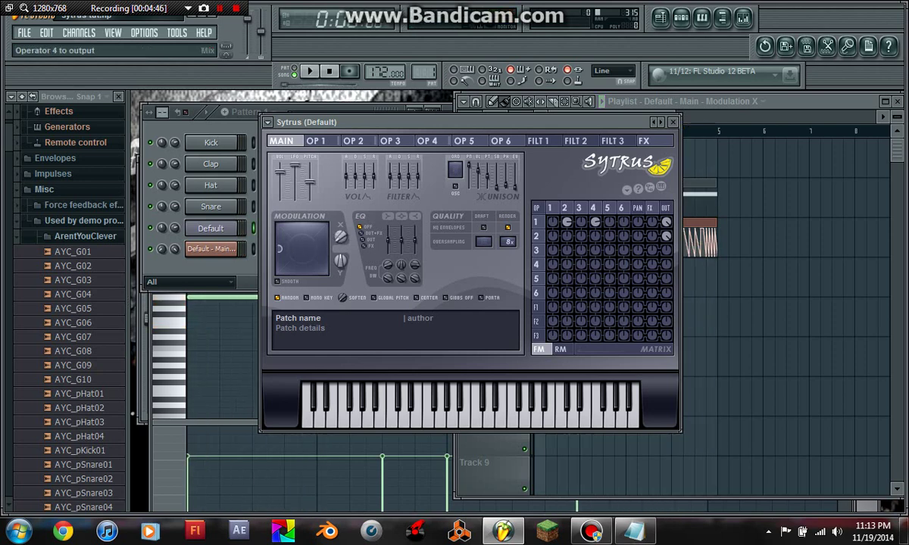
key("space")
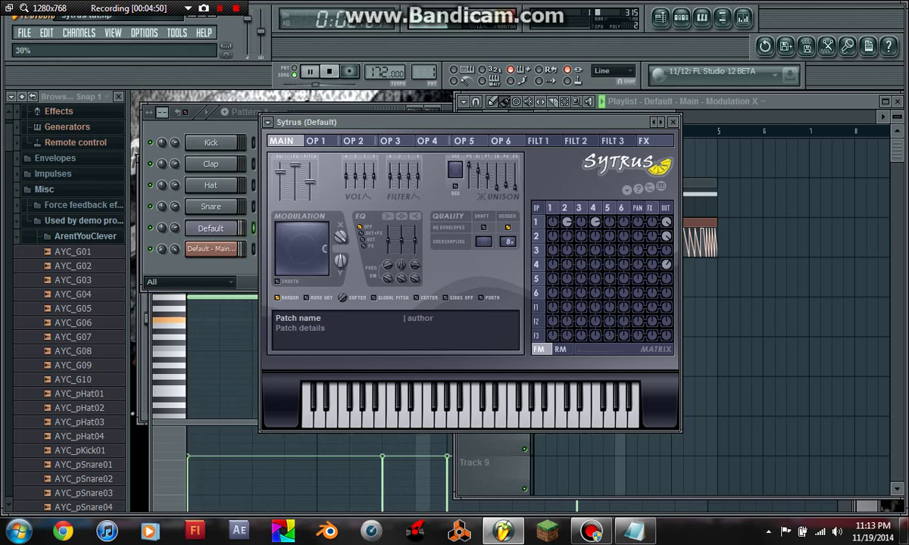
Step: Stop playback and filter the step sequencer to show only the Unsorted channels
key("F5")
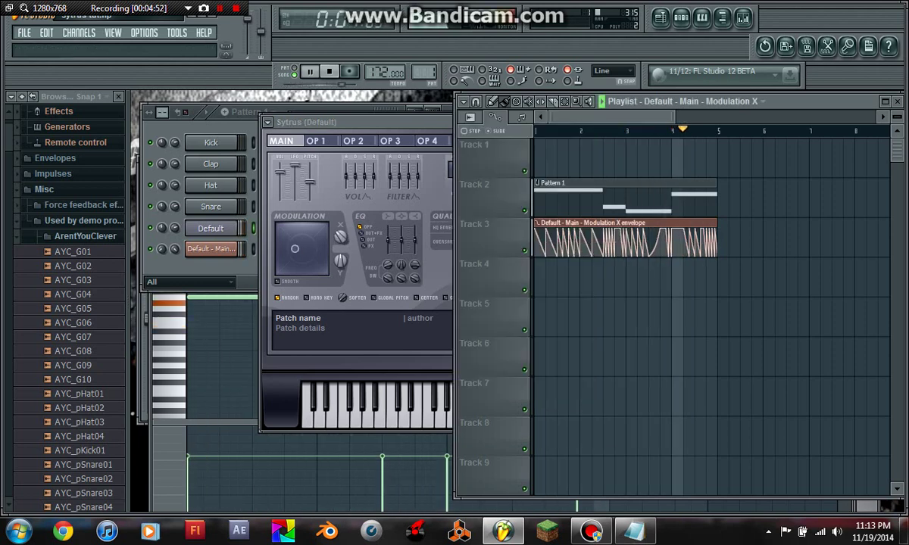
key("F6")
key("space")
left_click(190, 282)
left_click(190, 328)
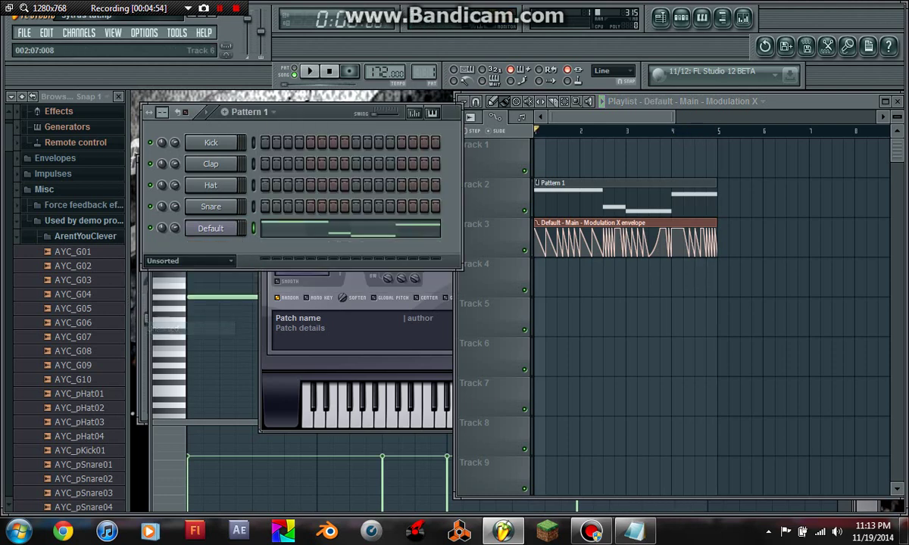
left_click(560, 280)
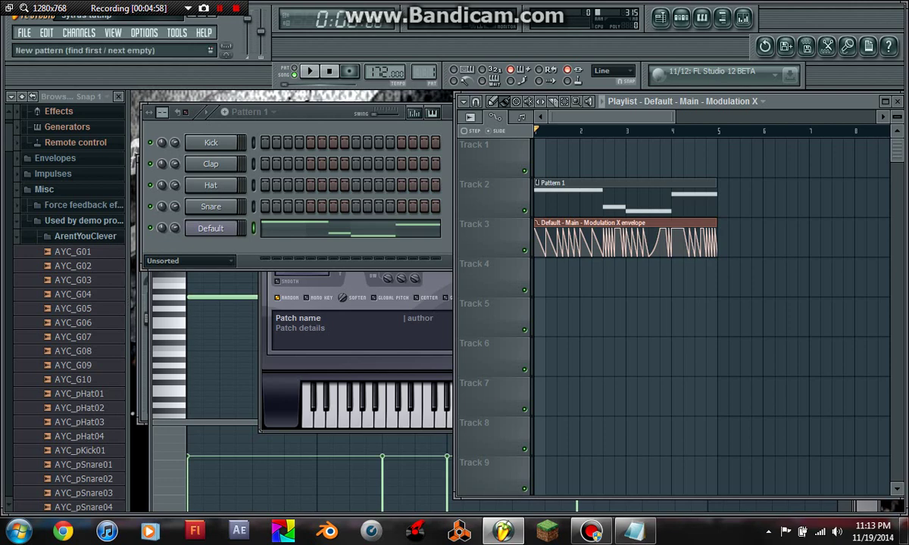
Step: Create a new pattern named drms
left_click(224, 111)
type("drm")
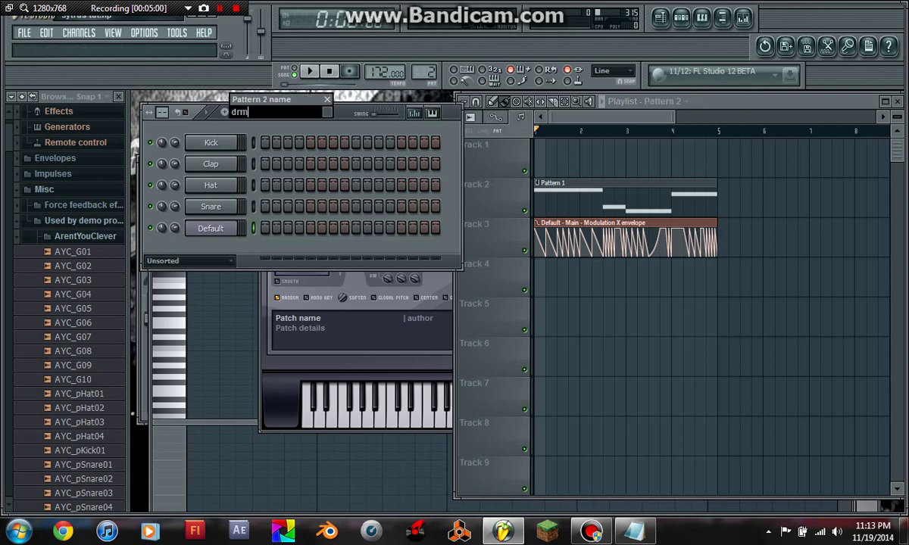
type("s")
key("Return")
Step: Lengthen the drms pattern to 32 steps and shape the Kick sample with Auto time stretching and a longer fade-out
left_click(211, 142)
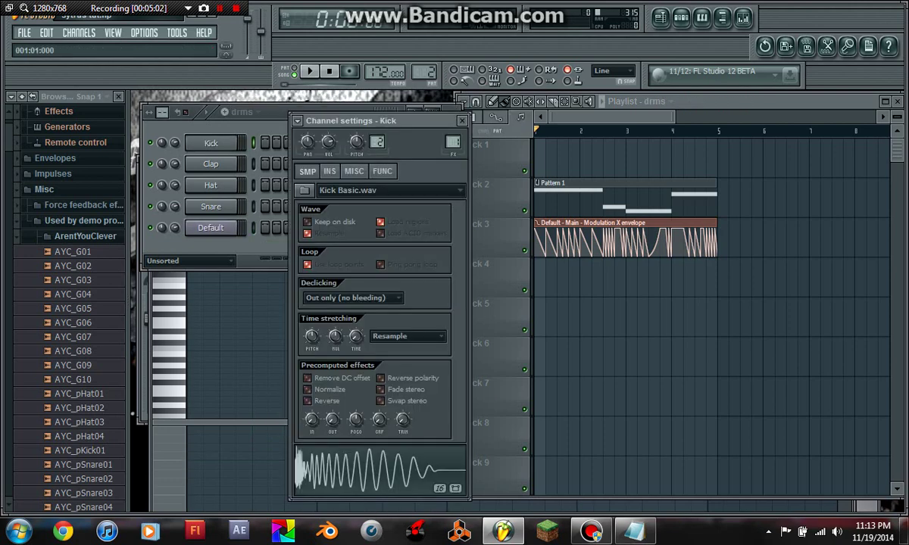
left_click(379, 470)
left_click(379, 469)
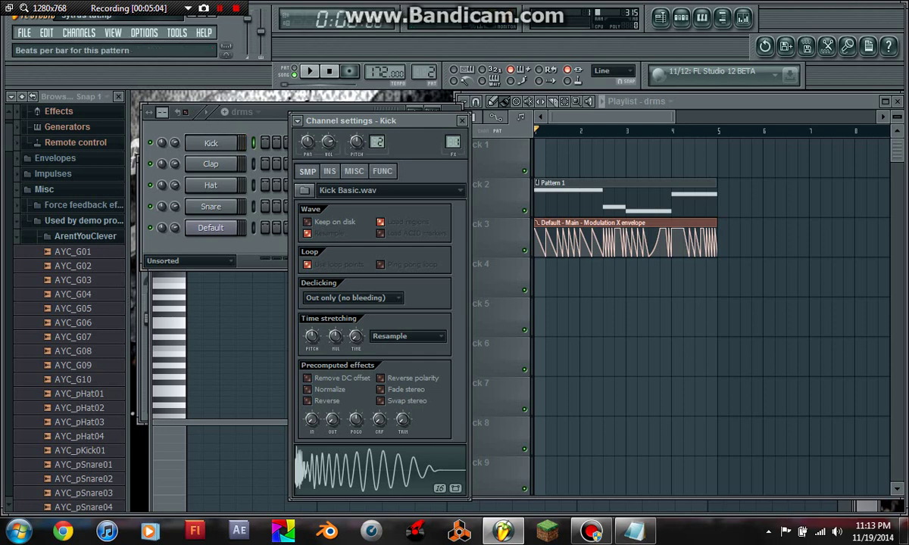
left_click_drag(163, 112, 163, 100)
left_click(375, 469)
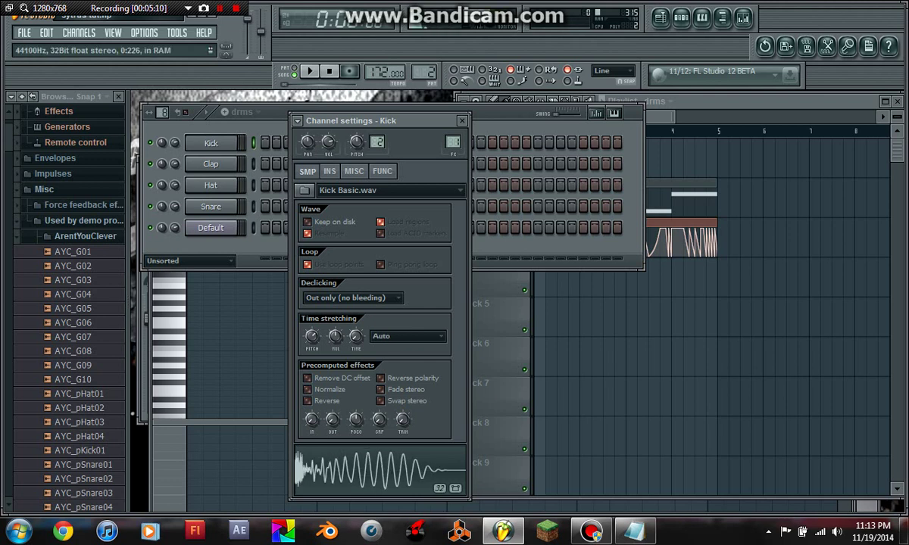
left_click_drag(333, 419, 333, 390)
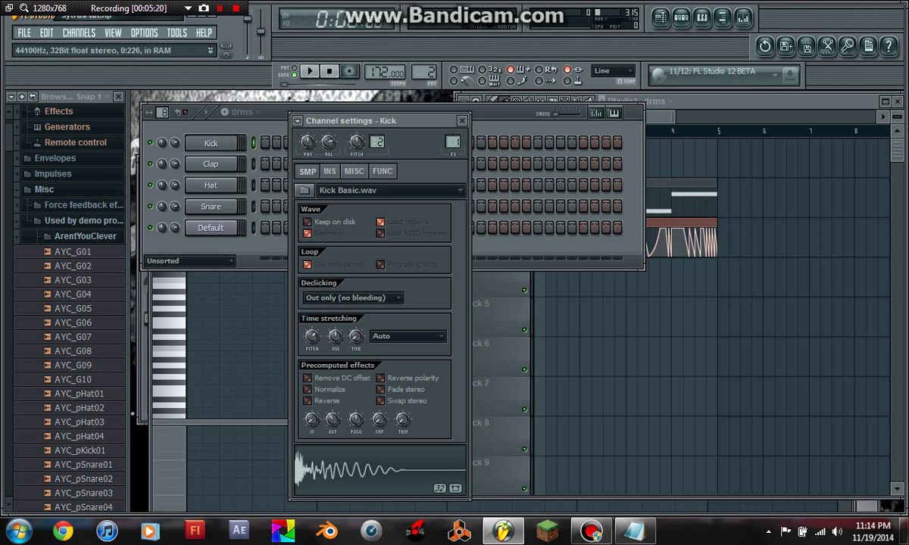
Step: Add the SD1210_sd snare from the "You are the one" sample folder as a new channel and set its time stretching to Auto
left_click(589, 318)
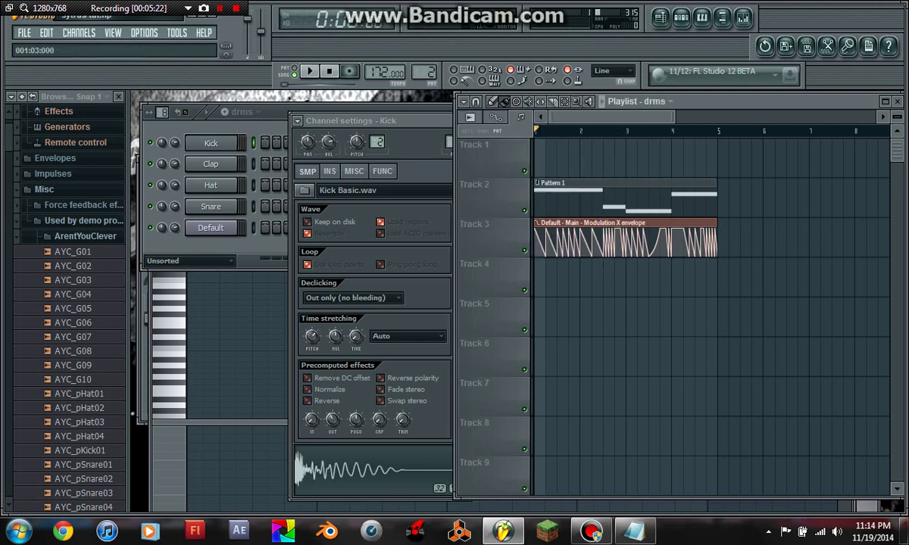
left_click(264, 245)
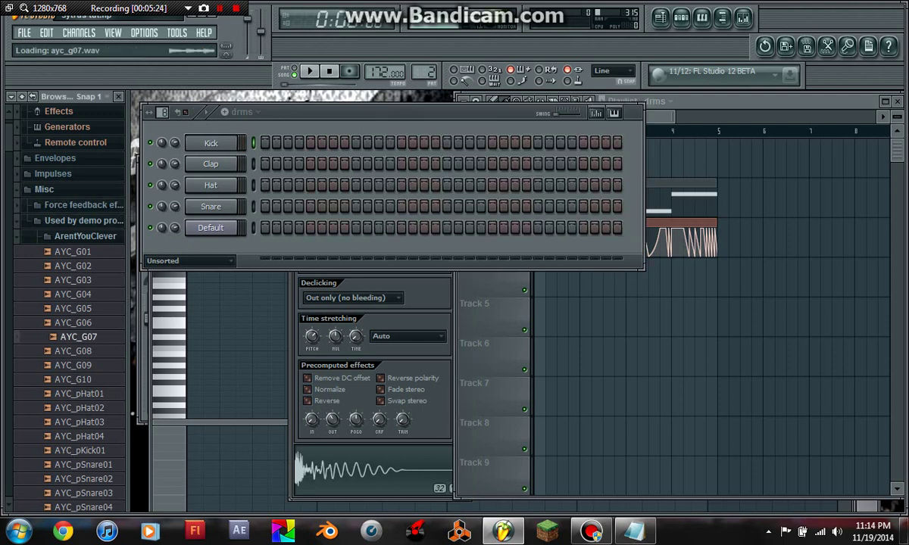
scroll(68, 337, "down", 6)
scroll(68, 337, "down", 15)
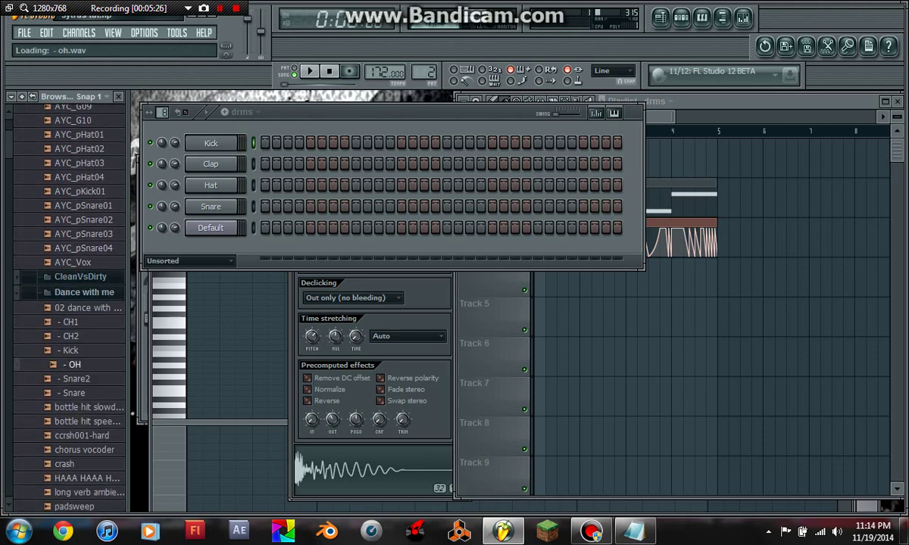
scroll(68, 337, "down", 18)
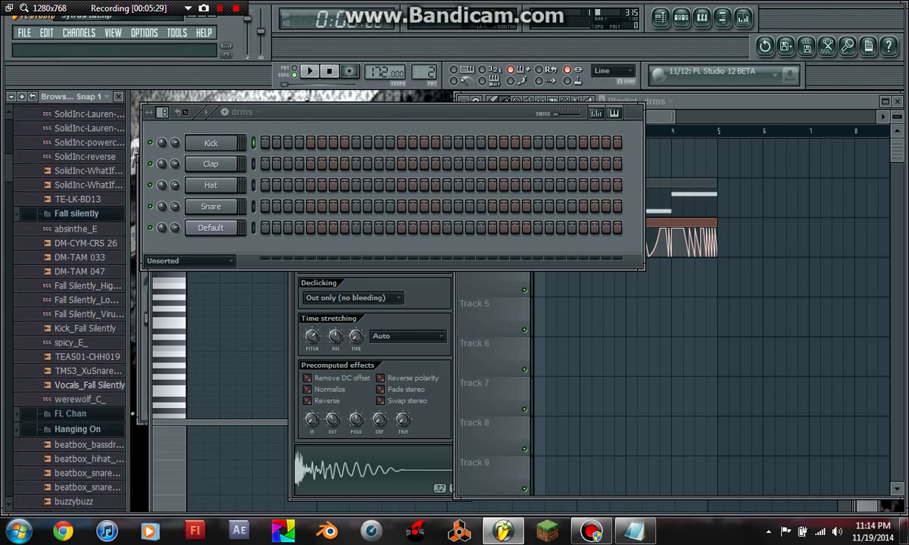
scroll(68, 374, "down", 15)
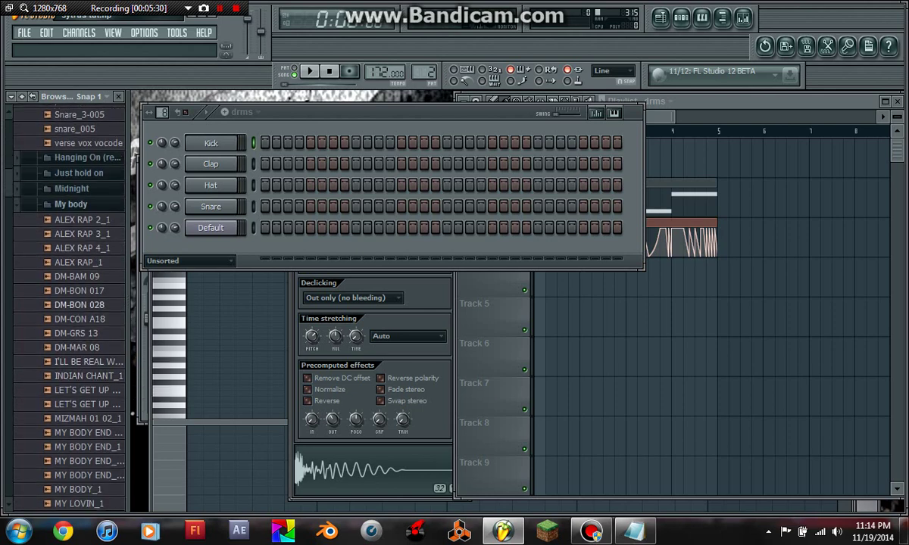
scroll(68, 374, "down", 12)
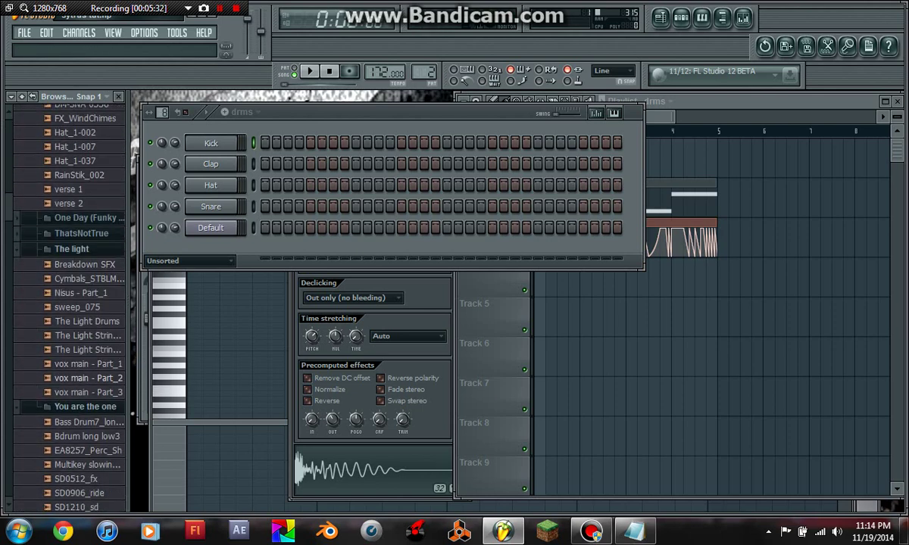
left_click(80, 334)
left_click(79, 321)
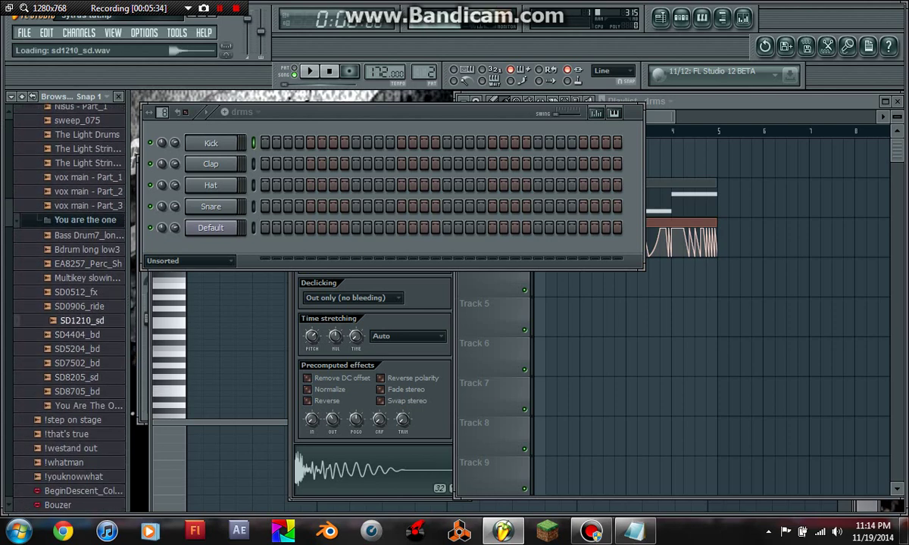
left_click_drag(80, 321, 189, 227)
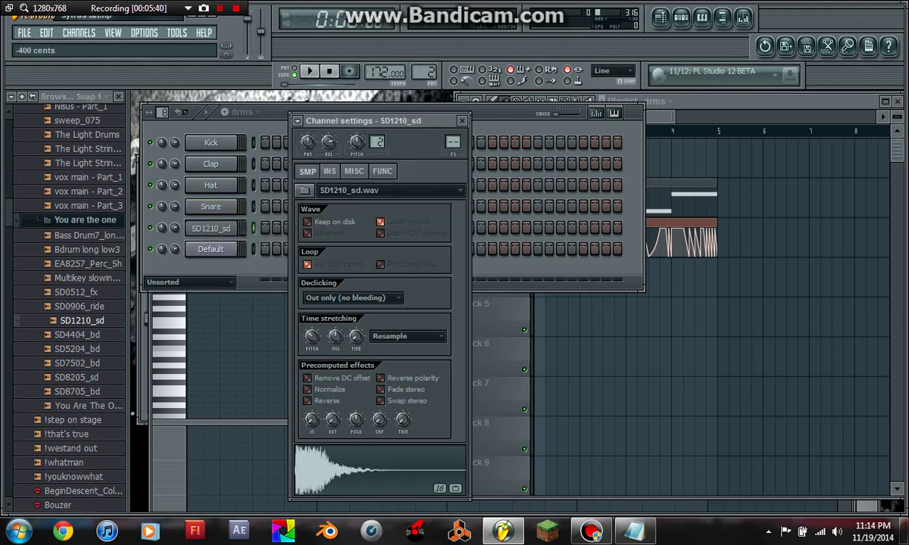
left_click(396, 361)
Step: Program Kick on steps 1, 11, 17 and 27 and SD1210_sd on steps 5, 13, 21 and 29, and play the pattern
left_click(265, 267)
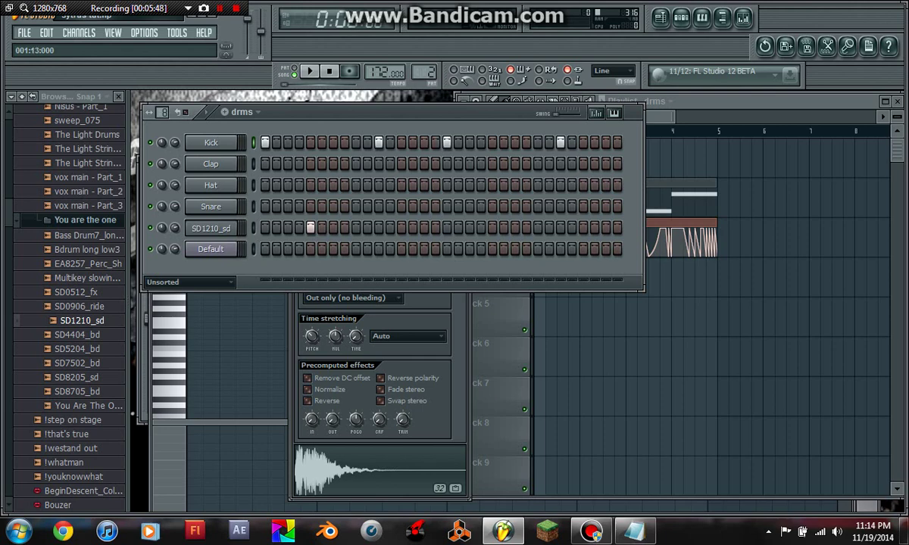
key("space")
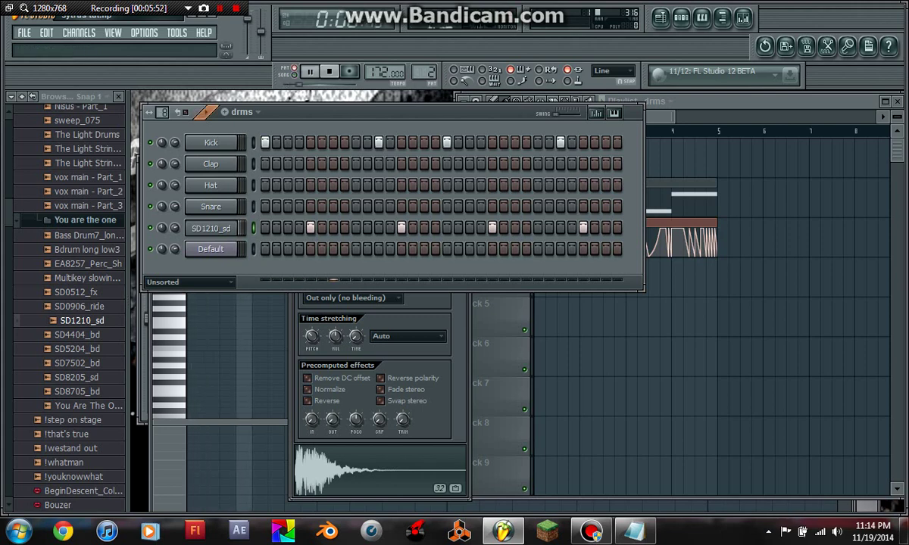
left_click(700, 159)
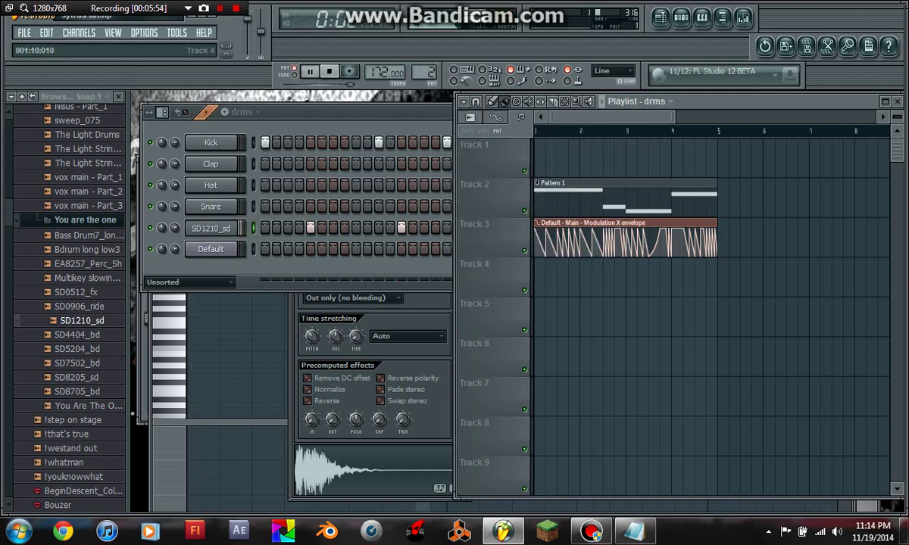
Step: Place drms clips on Track 4 at bars 1 and 3, and make the second clip a unique pattern
left_click_drag(551, 276, 539, 277)
key("space")
left_click(633, 277)
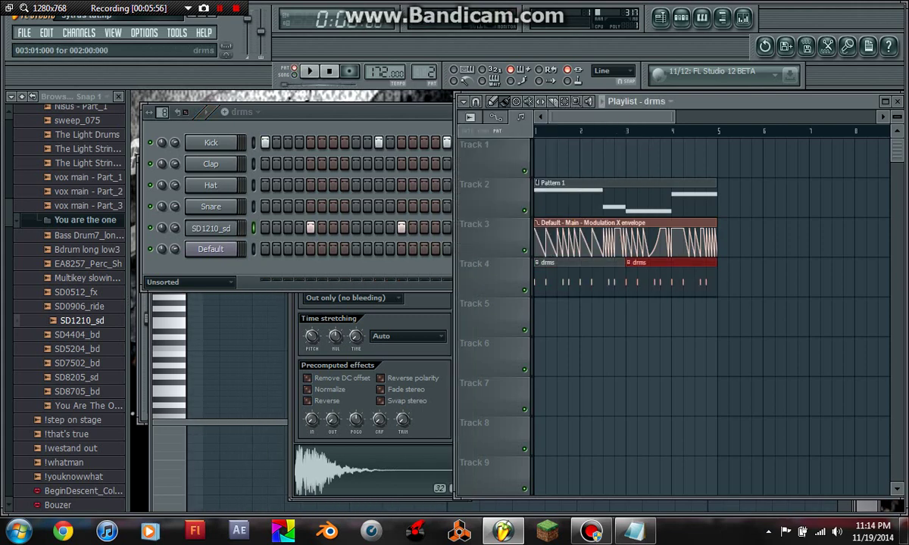
left_click(628, 262)
left_click(660, 341)
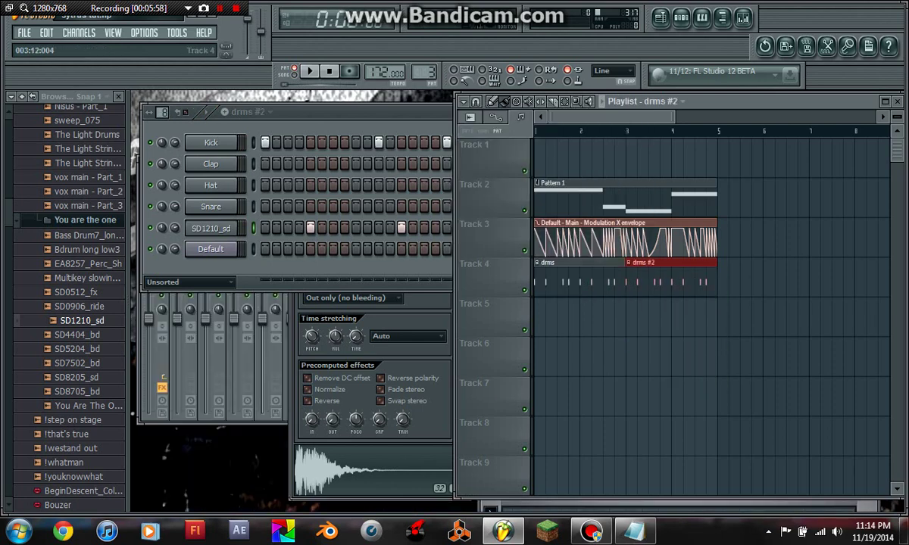
Step: Add an SD1210_sd hit on step 32 of drms #2 and play the whole song
left_click(415, 265)
key("space")
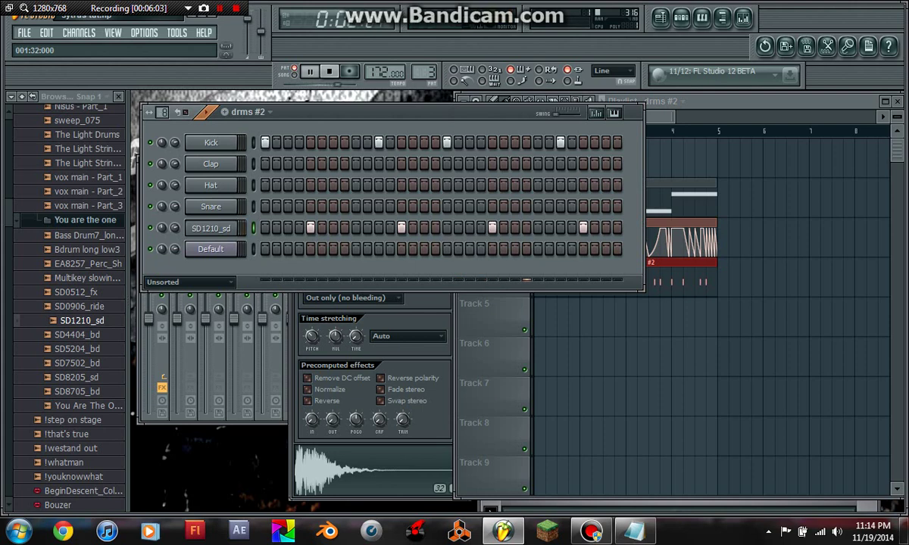
left_click(617, 228)
left_click(682, 277)
key("space")
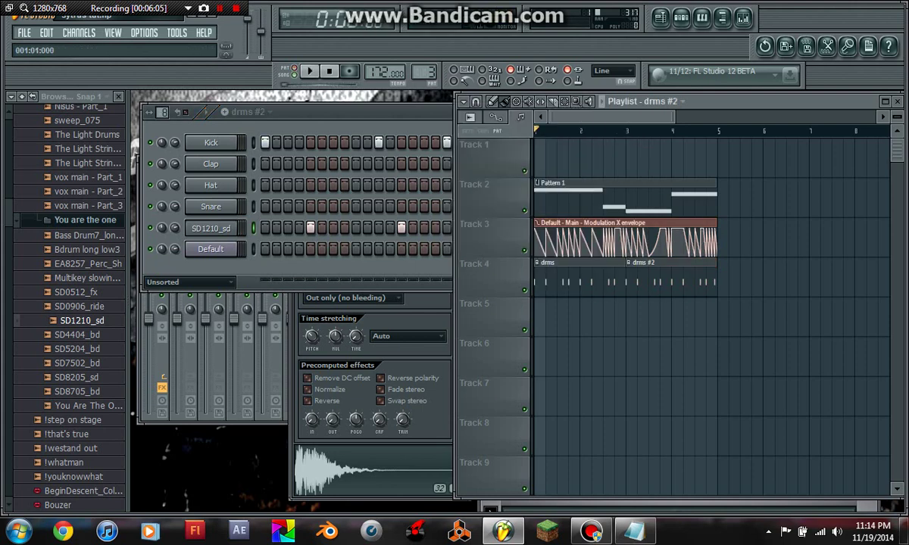
key("space")
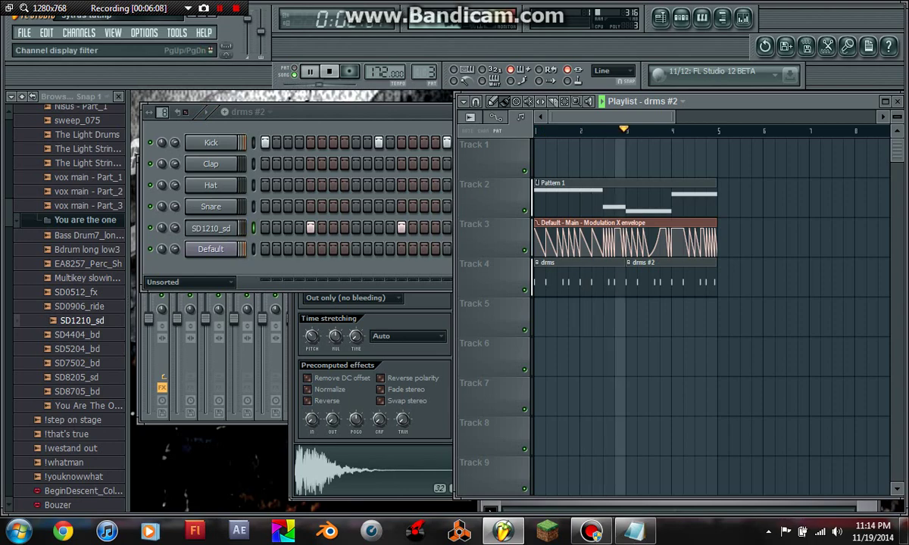
key("space")
Step: Look through the demo project and drum kit sample folders for a ride cymbal
scroll(68, 303, "up", 12)
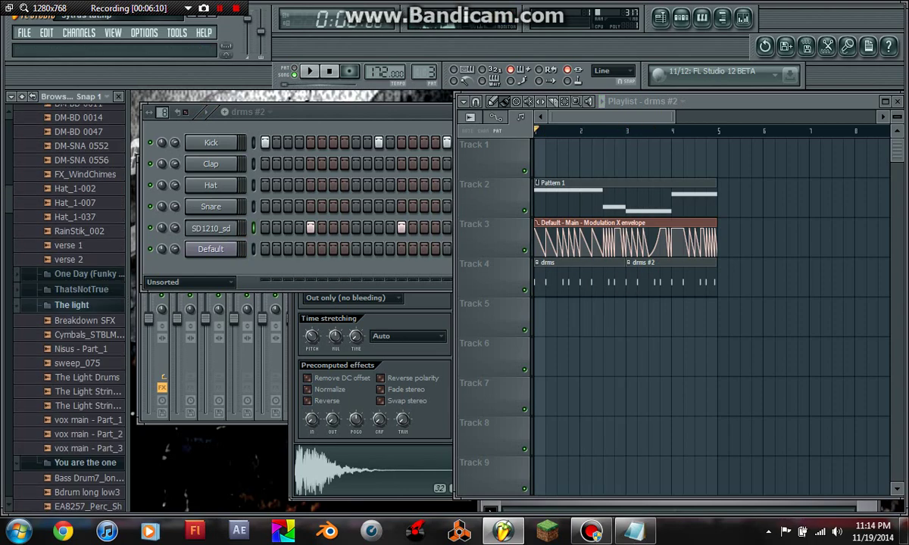
scroll(68, 301, "up", 10)
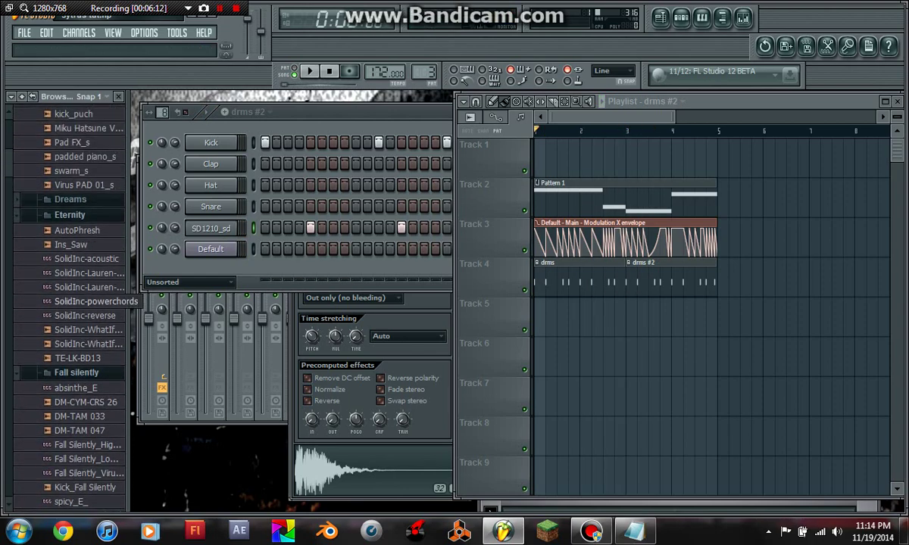
scroll(83, 303, "up", 7)
scroll(84, 304, "down", 15)
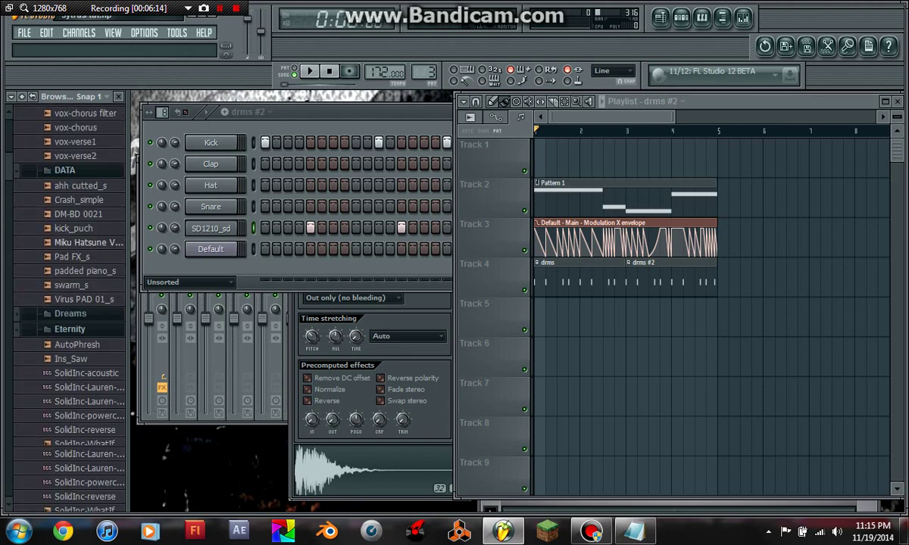
scroll(84, 306, "down", 20)
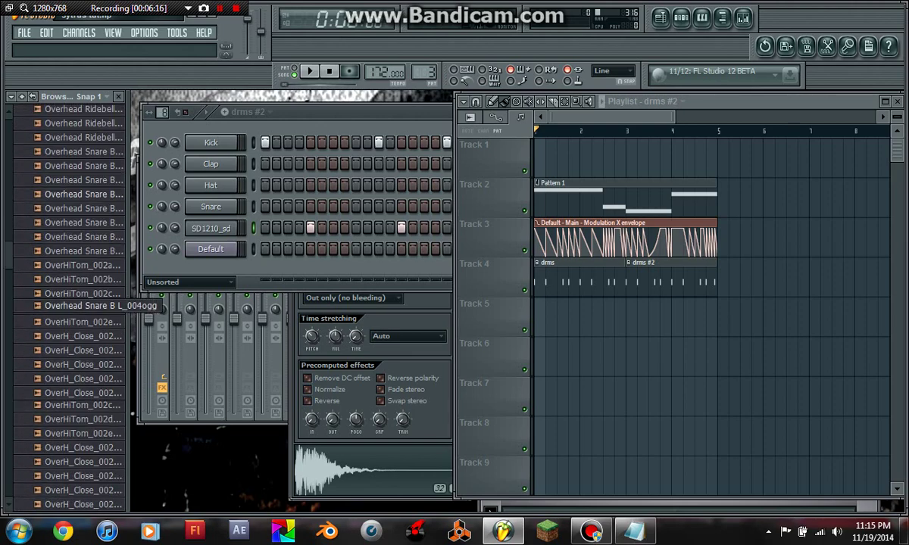
scroll(84, 306, "up", 20)
scroll(83, 306, "down", 5)
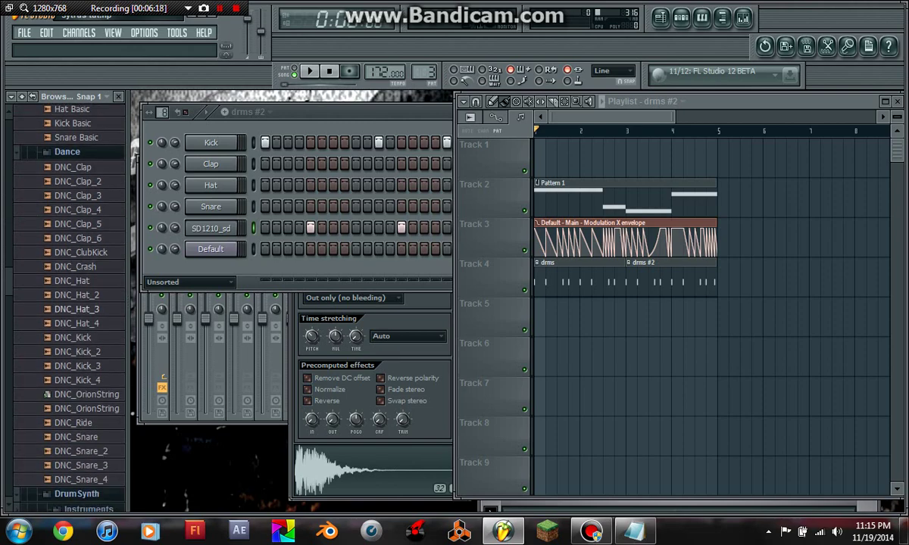
scroll(84, 306, "up", 10)
scroll(84, 303, "up", 20)
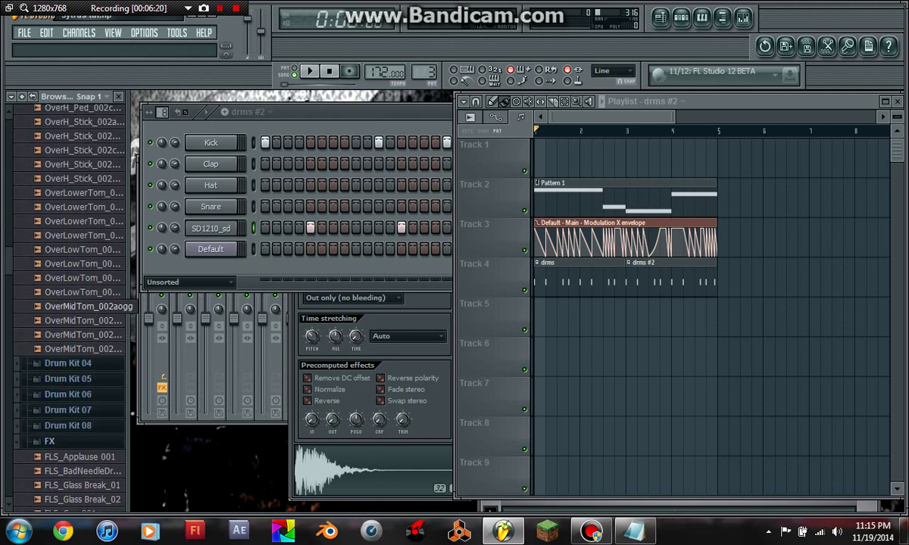
scroll(84, 302, "down", 8)
scroll(84, 306, "up", 15)
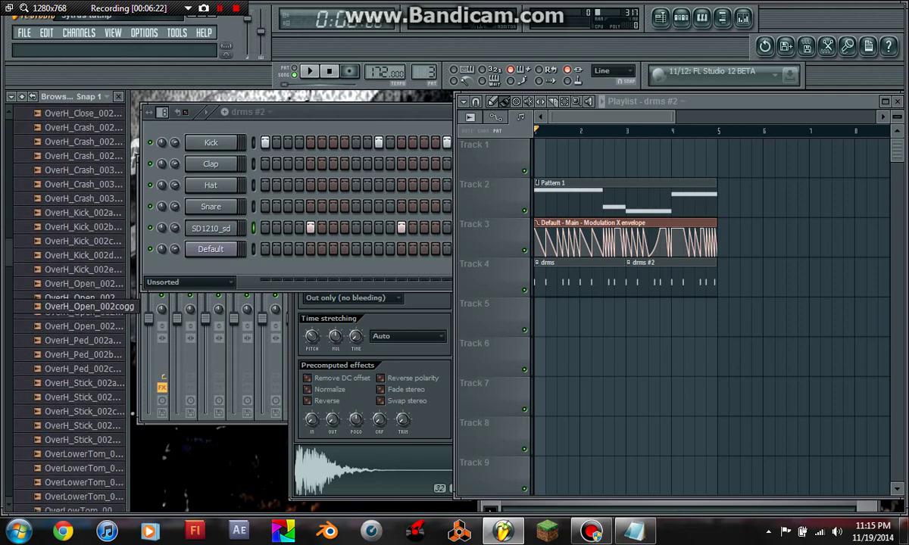
scroll(83, 306, "up", 8)
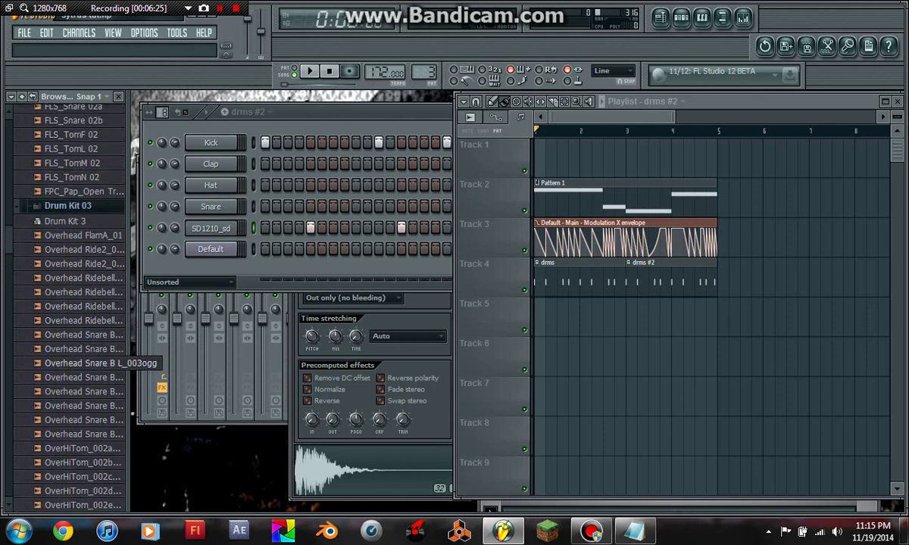
Step: Audition the overhead ride samples in Drum Kit 03 and the ride and hat samples in Drum Kit 02
left_click(83, 307)
left_click(83, 292)
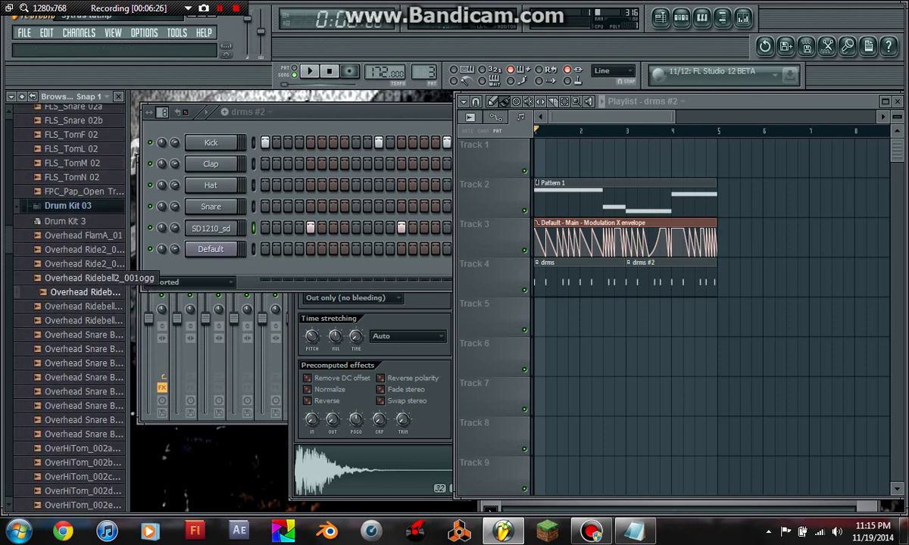
left_click(83, 264)
scroll(83, 264, "up", 4)
left_click(76, 191)
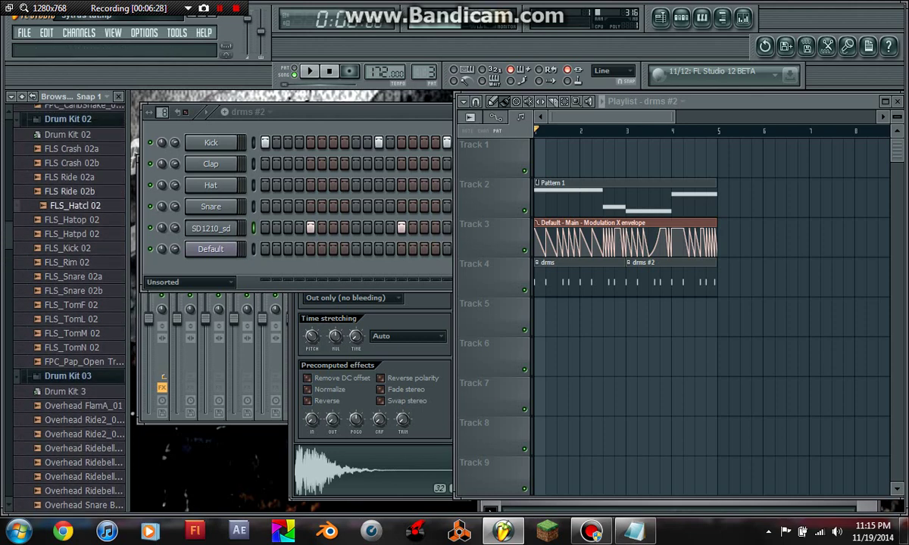
scroll(76, 204, "up", 6)
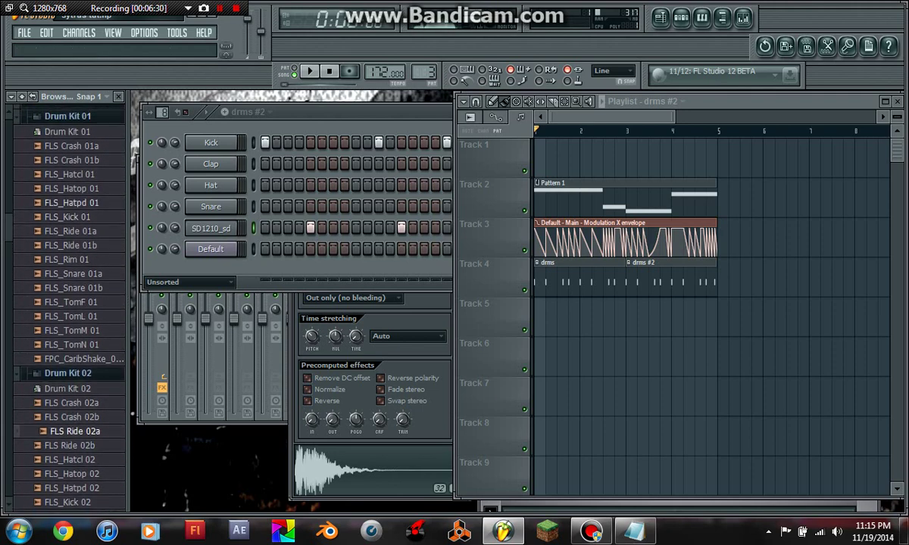
Step: Compare FLS_Ride 01a and FLS_Ride 01b from Drum Kit 01 and add FLS_Ride 01b as a new channel
left_click(74, 233)
left_click(74, 246)
left_click(74, 234)
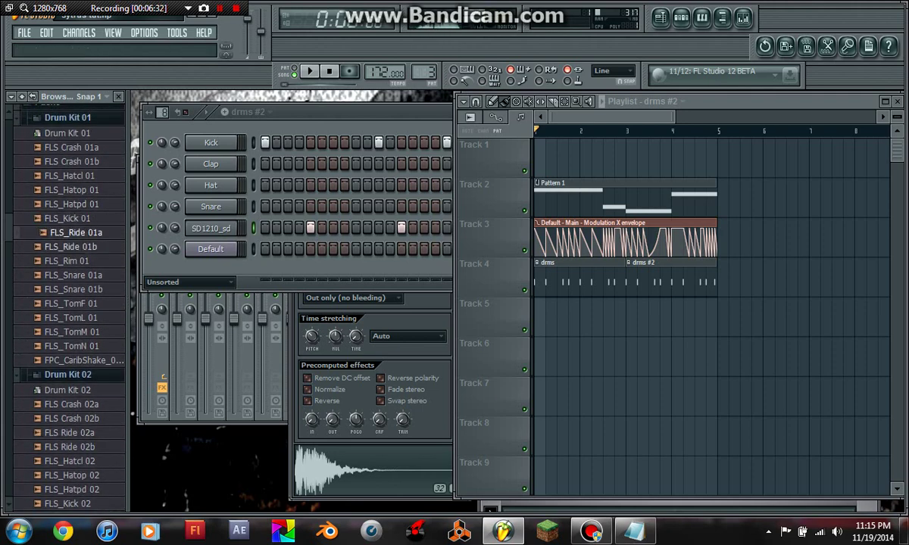
left_click(74, 246)
left_click_drag(75, 246, 182, 256)
Step: Create a new pattern named rides and place its clip at the start of Track 5 in the playlist
left_click(710, 396)
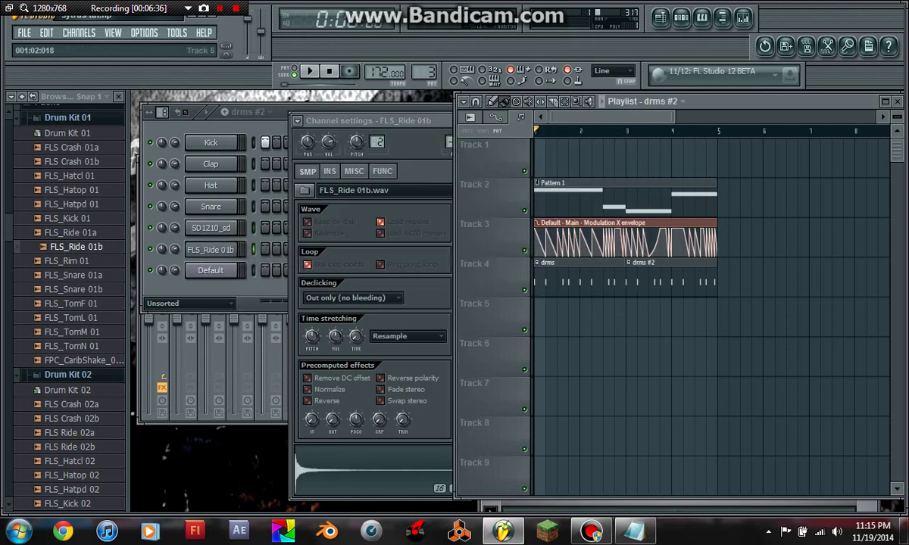
key("F4")
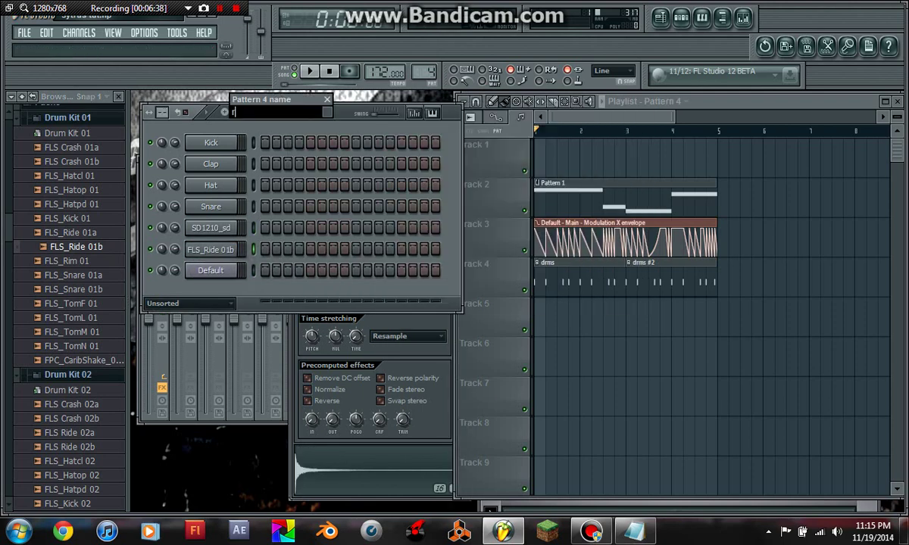
type("rides")
key("Return")
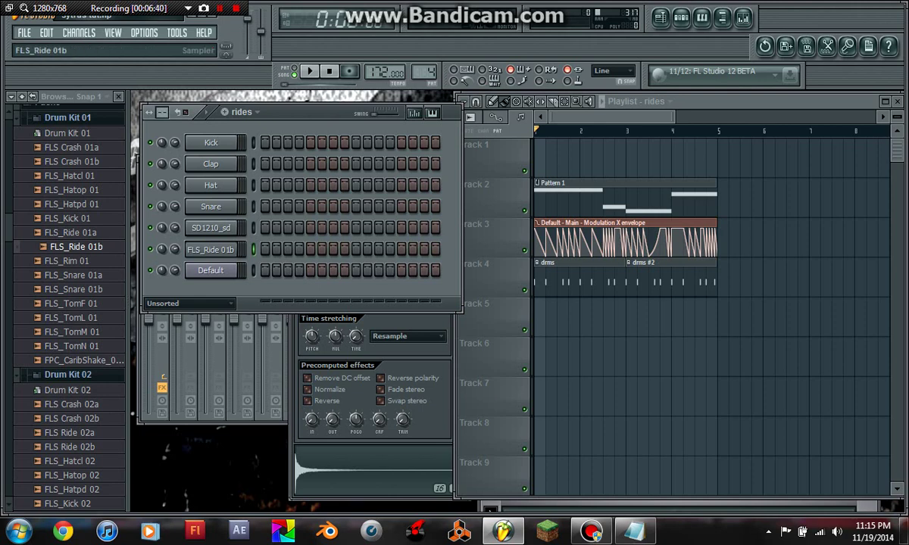
left_click_drag(559, 312, 538, 312)
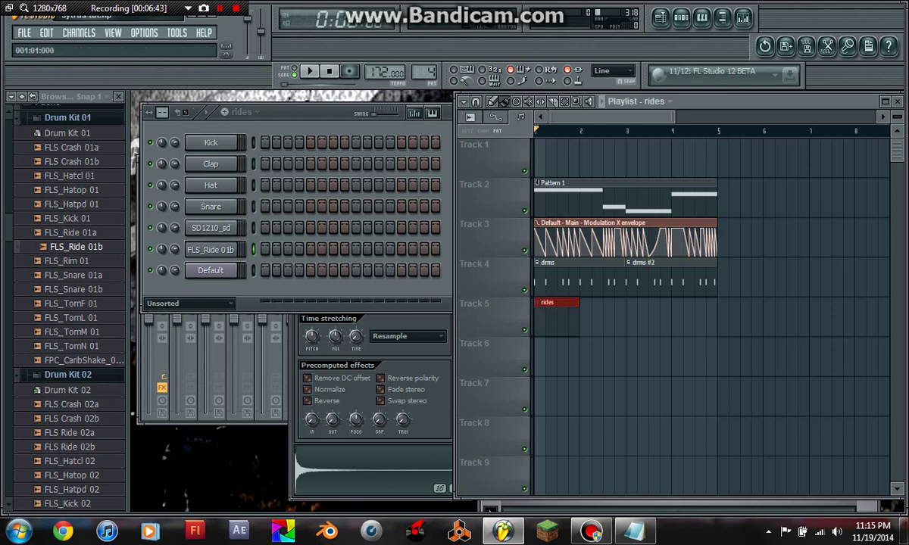
Step: Fill the FLS_Ride 01b channel with a hit every 4 steps in the rides pattern and preview it briefly
right_click(227, 249)
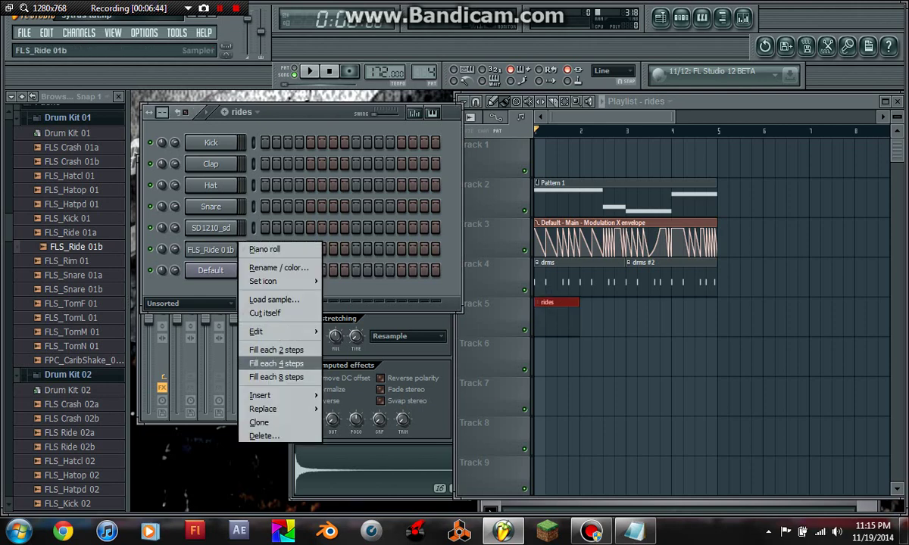
left_click(272, 356)
key("space")
key("space")
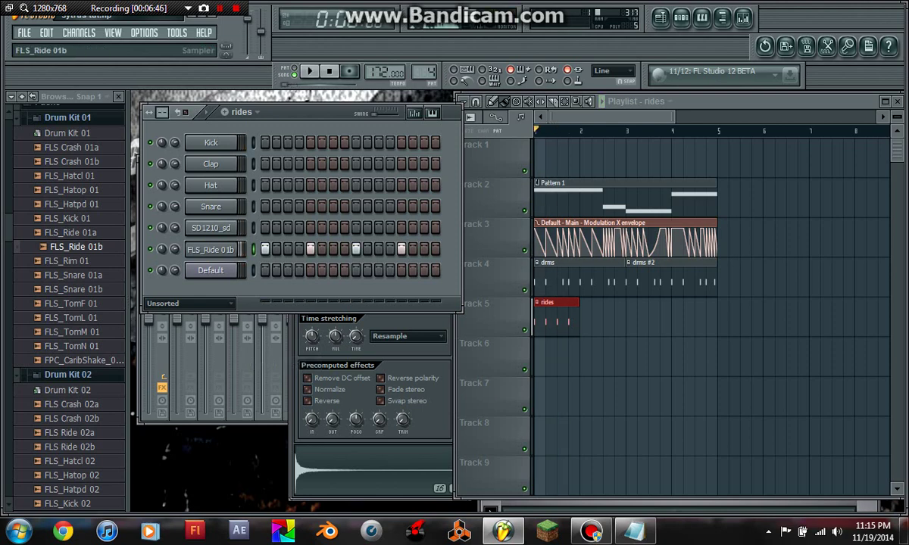
Step: Turn down the FLS_Ride 01b channel's volume and repeat the rides clip across bars 2 to 4 of Track 5
right_click(166, 248)
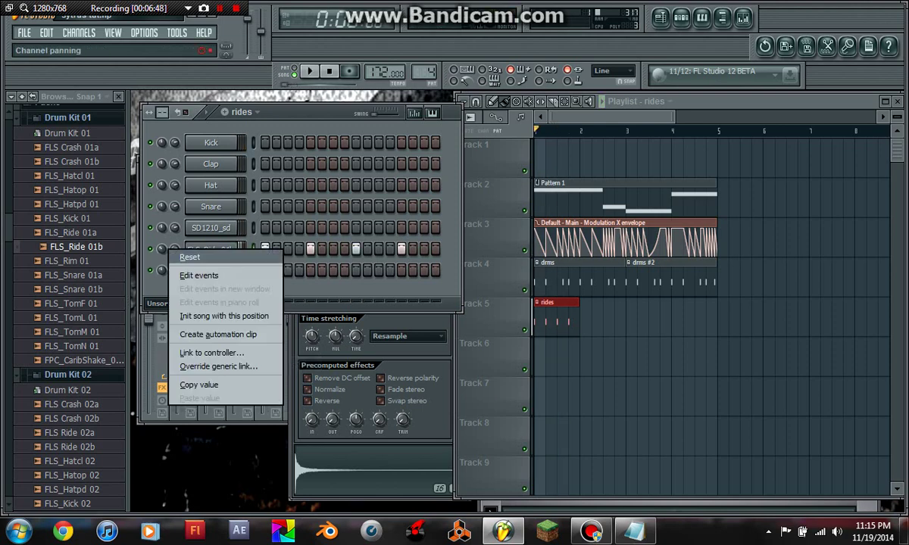
left_click(175, 254)
left_click_drag(175, 250, 175, 263)
left_click_drag(556, 318, 693, 318)
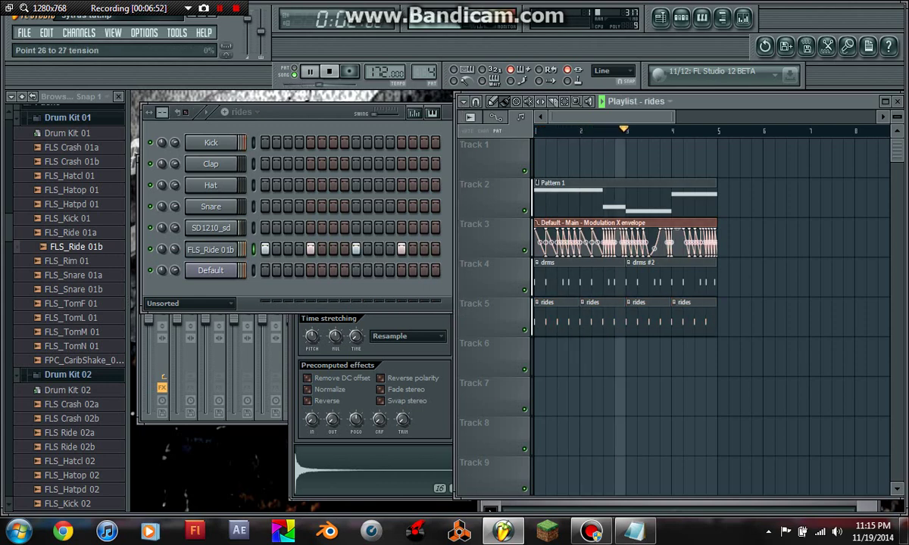
Step: Route the SD1210_sd channel to mixer insert 4 and the Sytrus Default channel to insert 7, and stop playback
left_click(210, 228)
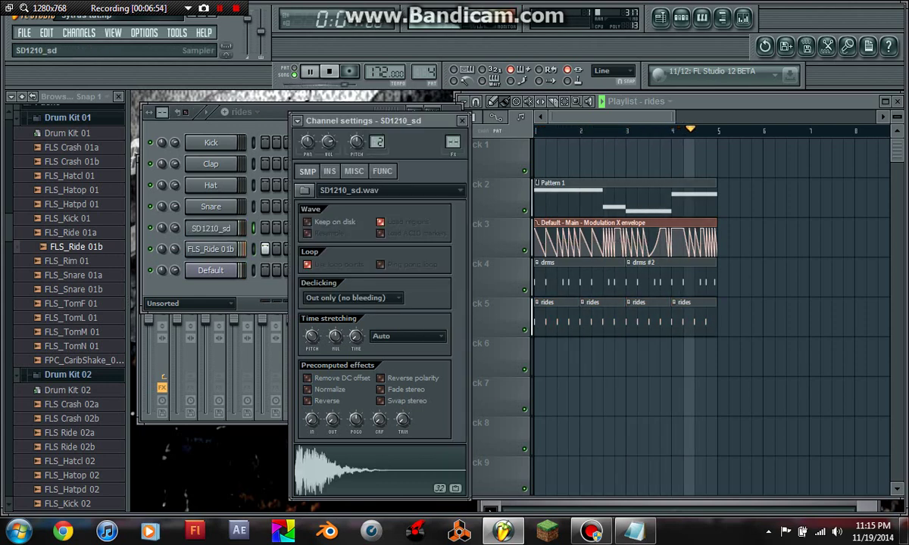
left_click(210, 142)
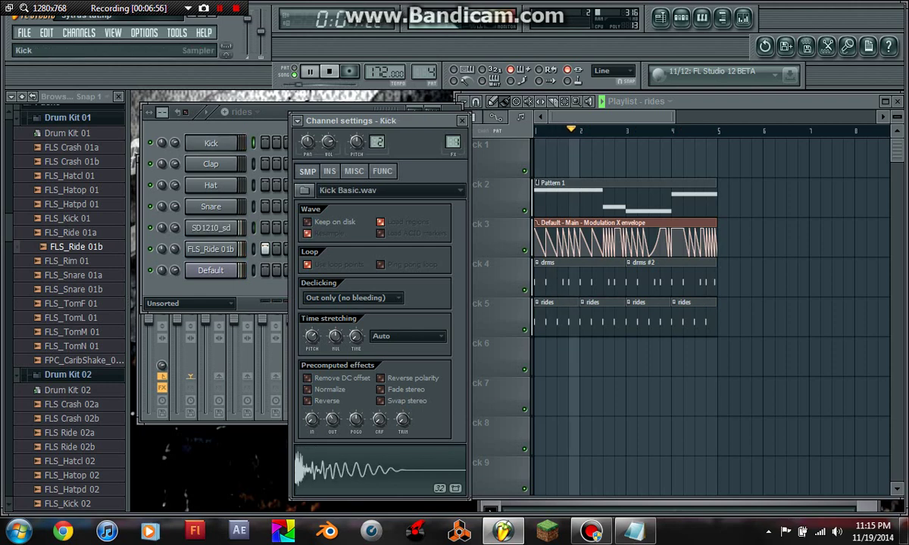
left_click(211, 271)
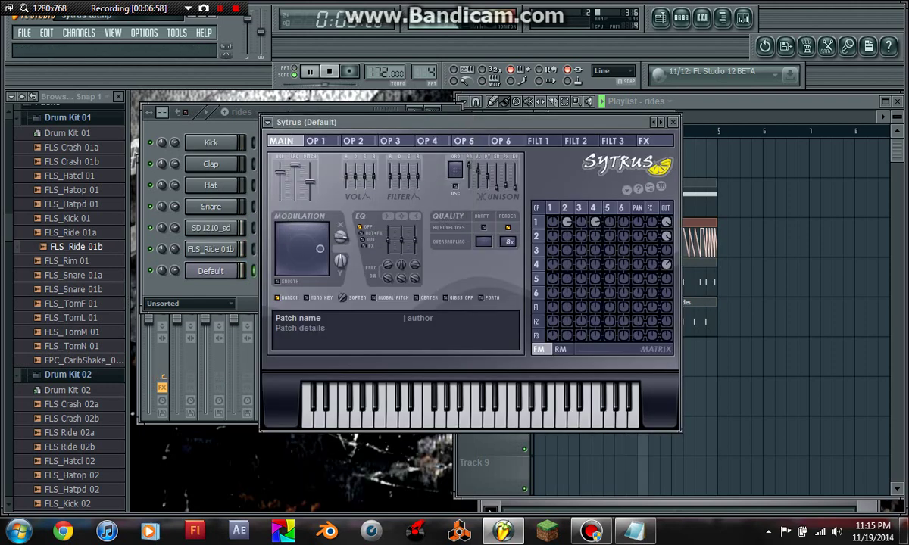
key("F9")
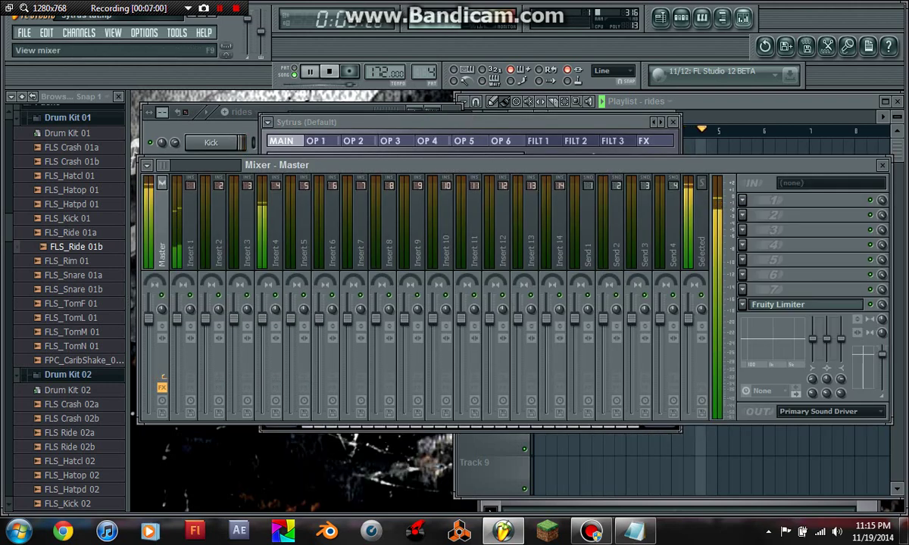
key("F9")
key("F9")
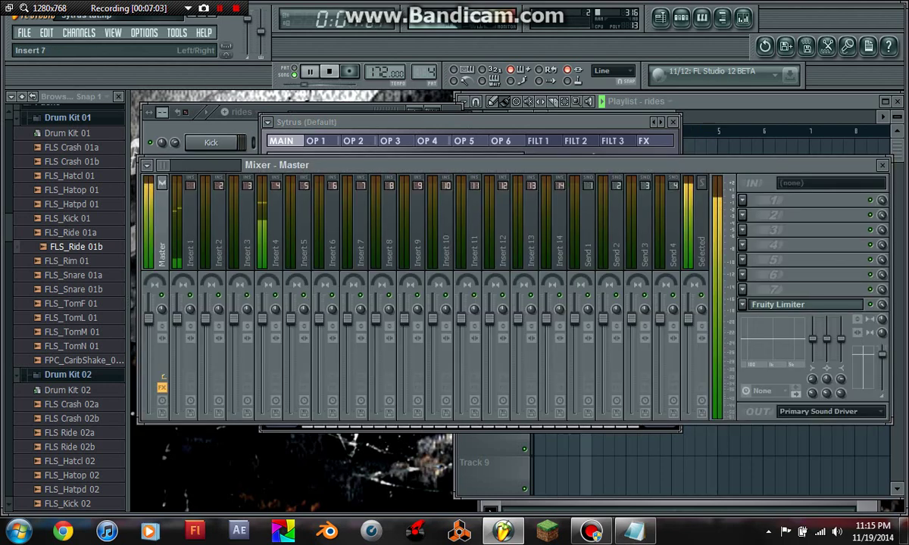
right_click(370, 178)
mouse_move(424, 227)
left_click(538, 227)
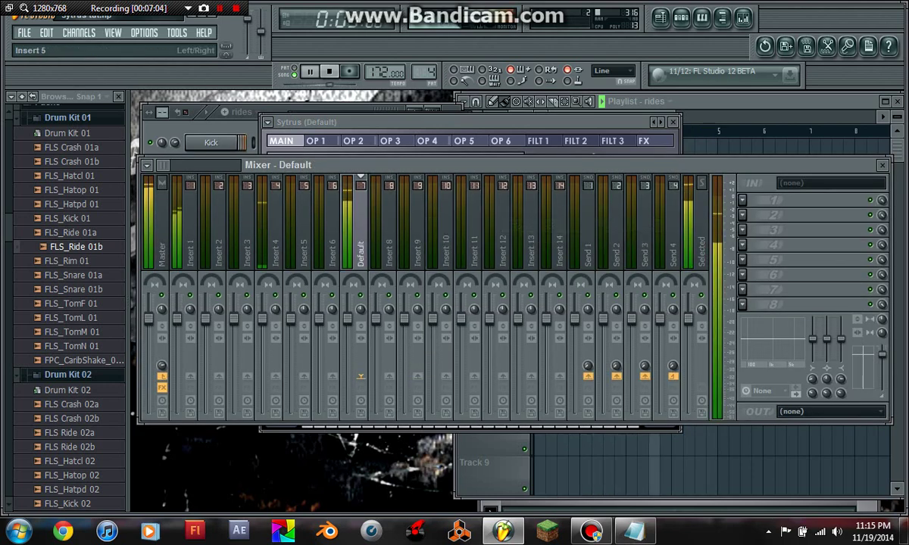
key("space")
Step: Add Fruity Parametric EQ 2 to mixer Insert 1 and strongly boost band 2 in the bass range for the kick
left_click(190, 227)
left_click(742, 200)
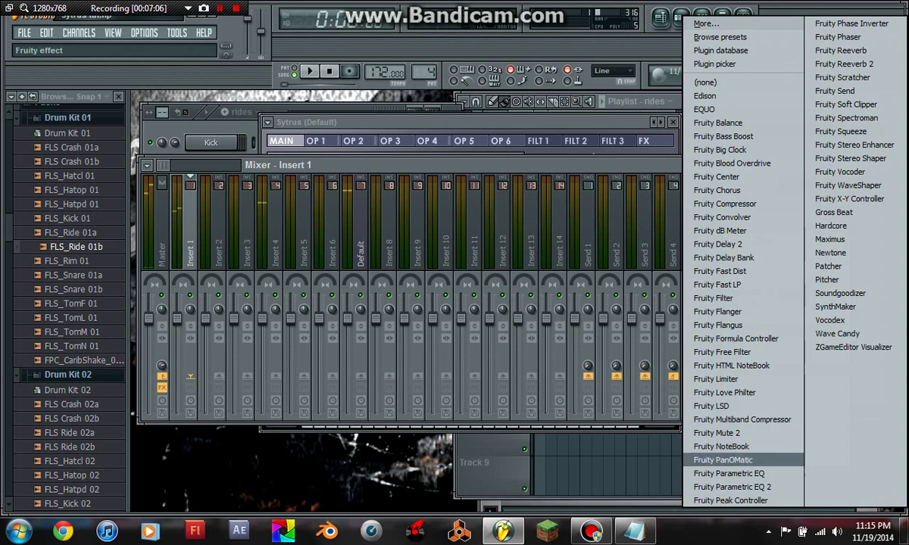
left_click(727, 487)
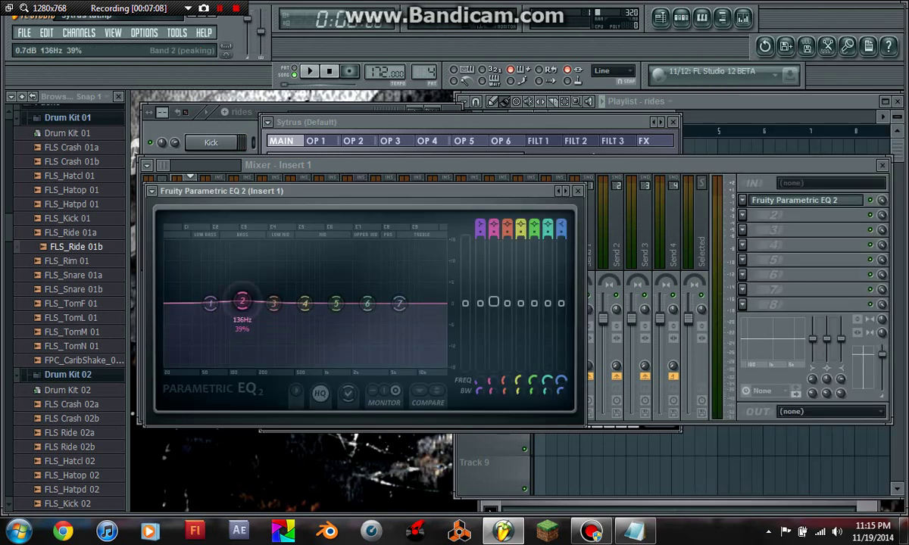
left_click_drag(243, 301, 255, 250)
key("space")
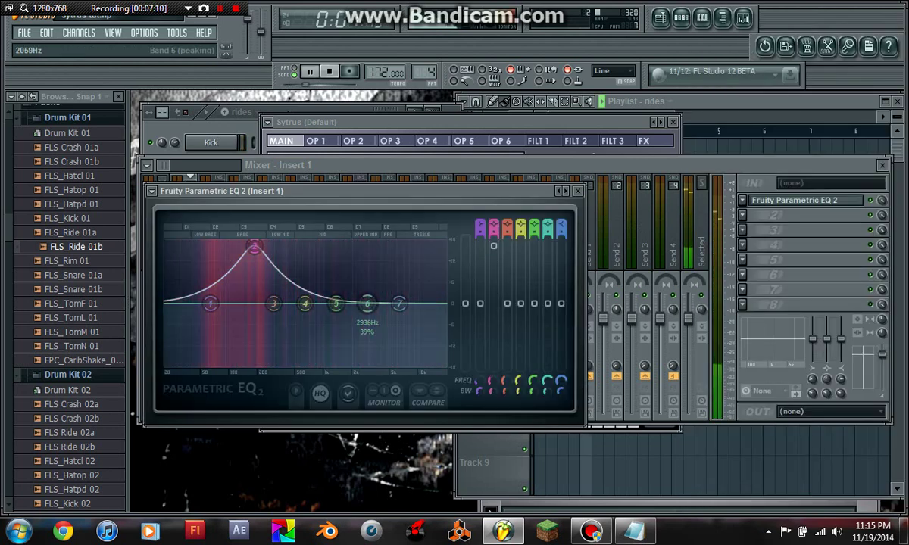
key("space")
Step: Loop the drms pattern in pattern mode while boosting band 6 and slightly cutting band 5 of Insert 1's EQ
left_click(730, 146)
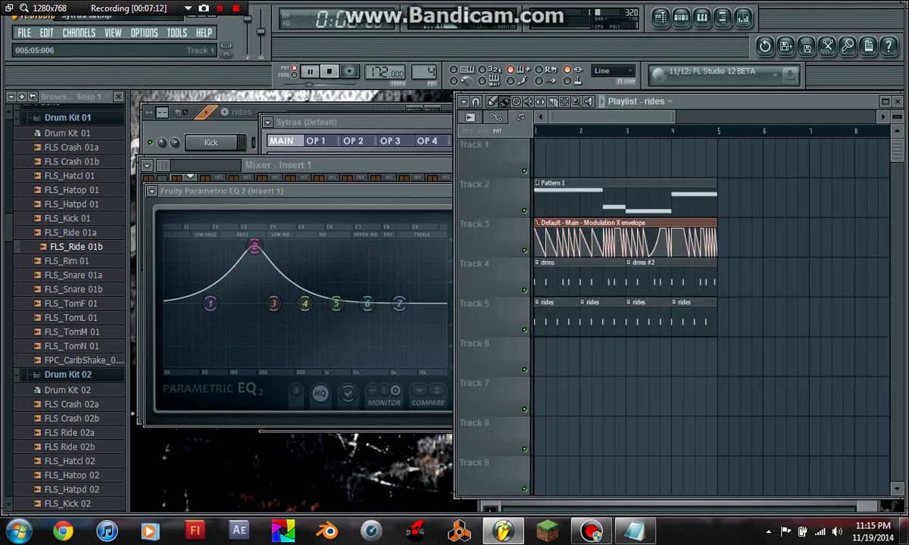
double_click(576, 278)
key("space")
left_click(293, 335)
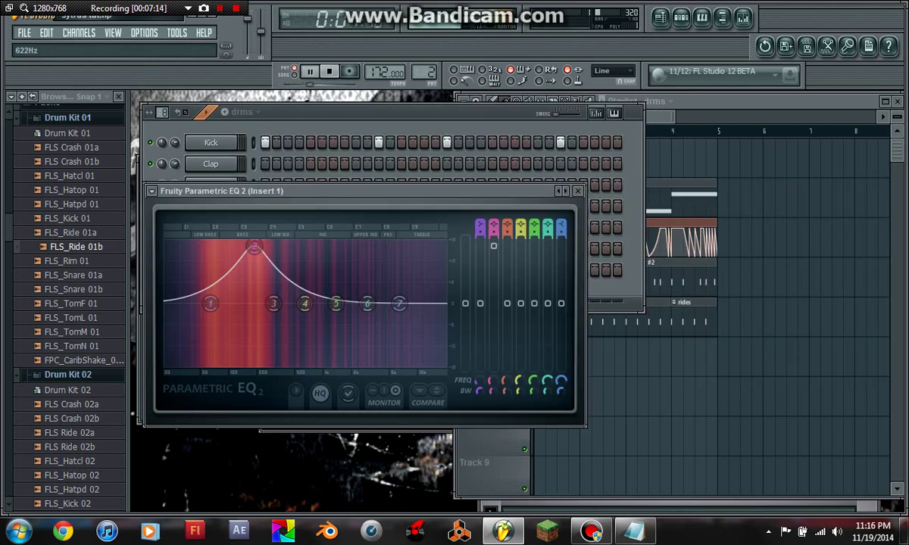
left_click_drag(367, 304, 382, 262)
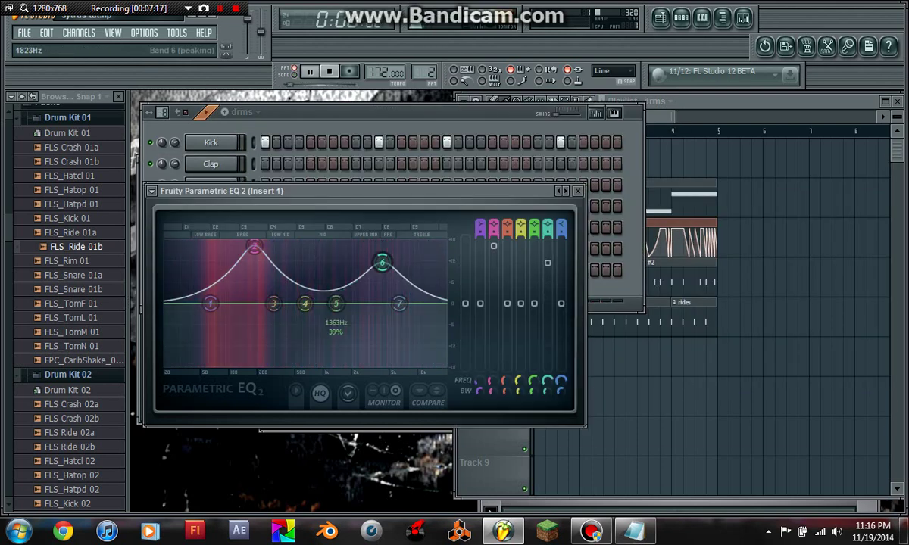
left_click_drag(336, 303, 331, 318)
left_click(577, 191)
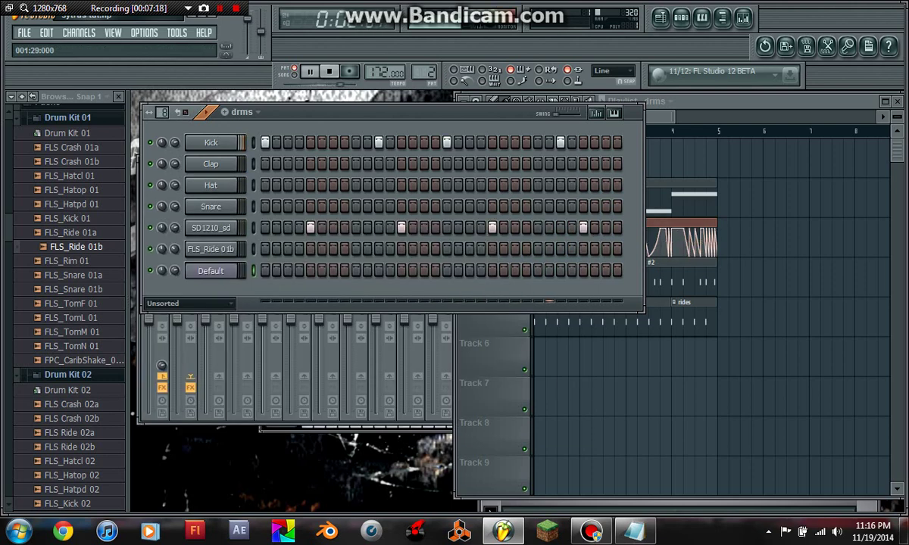
Step: Add Soundgoodizer to the second effect slot of Insert 1 and close its window
key("F9")
left_click(803, 215)
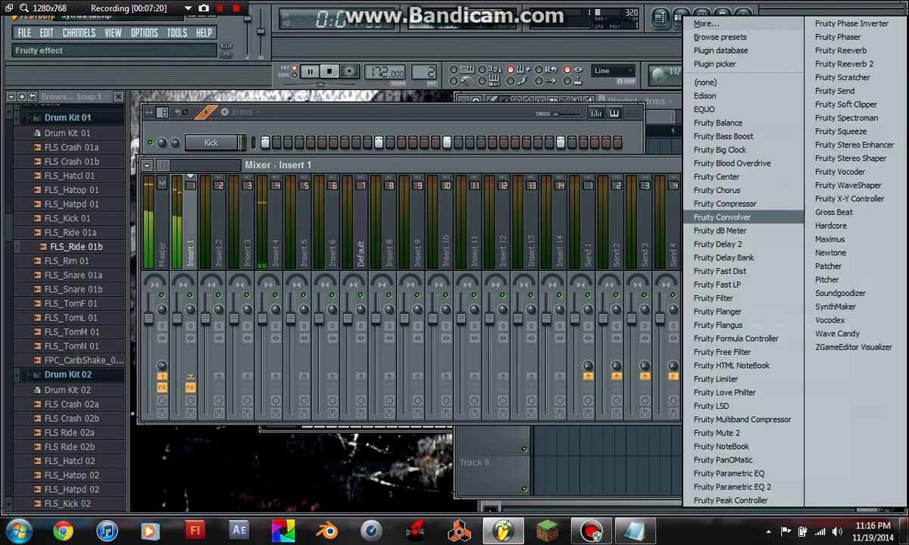
left_click(772, 350)
left_click(323, 225)
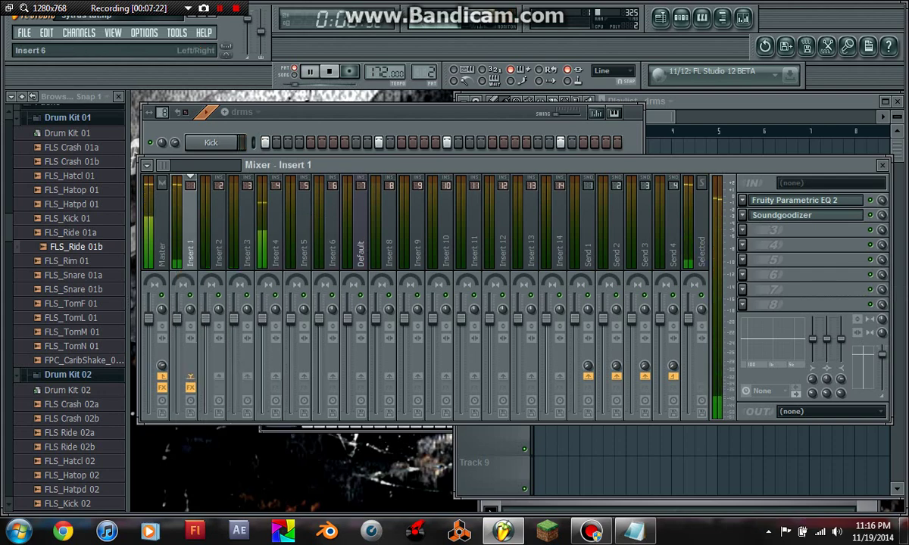
Step: Add Fruity Parametric EQ 2 to Insert 4, boosting bands 1 and 2 and cutting band 5 about 9.4 dB at 1581 Hz
left_click(275, 227)
left_click(742, 200)
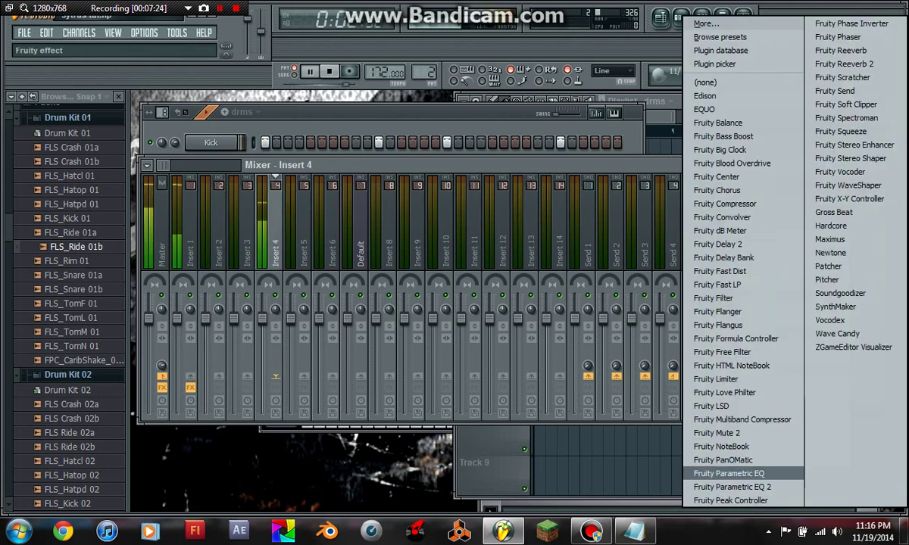
left_click(727, 486)
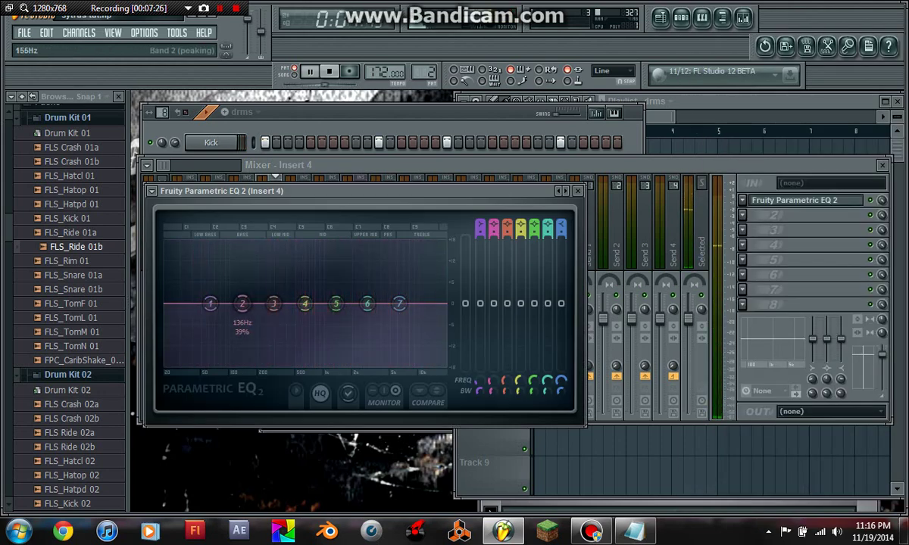
left_click_drag(241, 303, 267, 258)
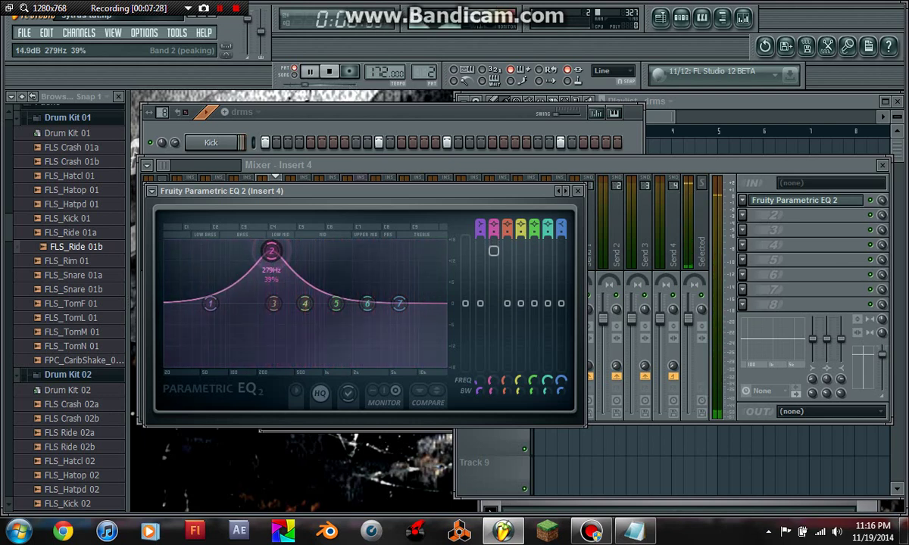
left_click_drag(210, 304, 206, 286)
left_click_drag(336, 303, 342, 337)
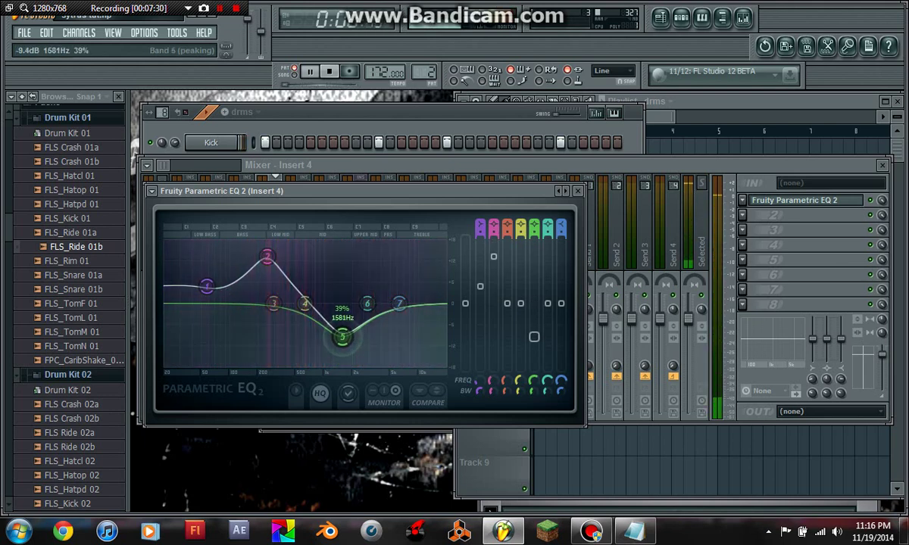
Step: Boost high bands 6 and 7 of Insert 4's EQ, with band 7 raised higher than band 6, and close the EQ
mouse_move(399, 304)
left_mouse_down()
mouse_move(387, 292)
mouse_move(410, 297)
left_mouse_up()
left_click_drag(367, 304, 379, 265)
left_click_drag(410, 297, 425, 273)
left_click_drag(379, 266, 378, 282)
left_click_drag(425, 273, 425, 265)
left_click(578, 191)
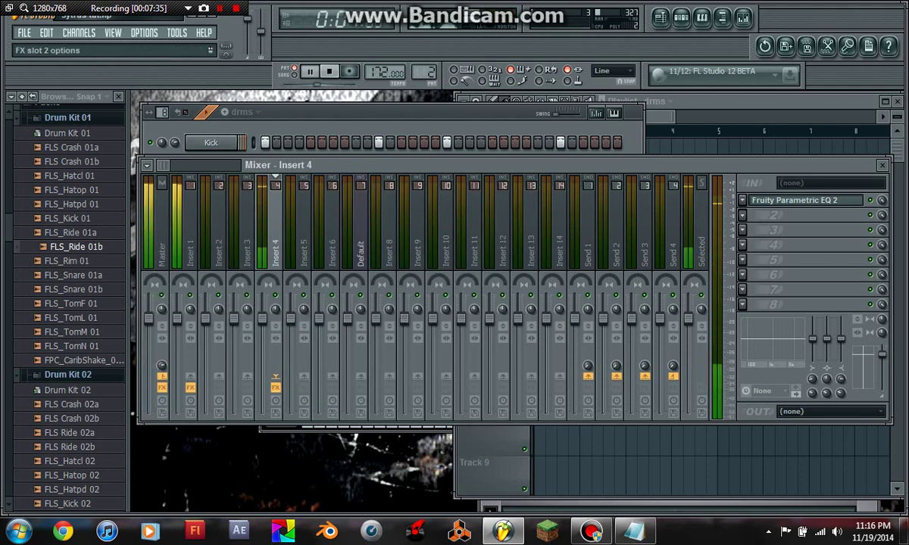
Step: Add Soundgoodizer to the second effect slot of Insert 4 and close its window
right_click(743, 215)
left_click(838, 292)
left_click(324, 224)
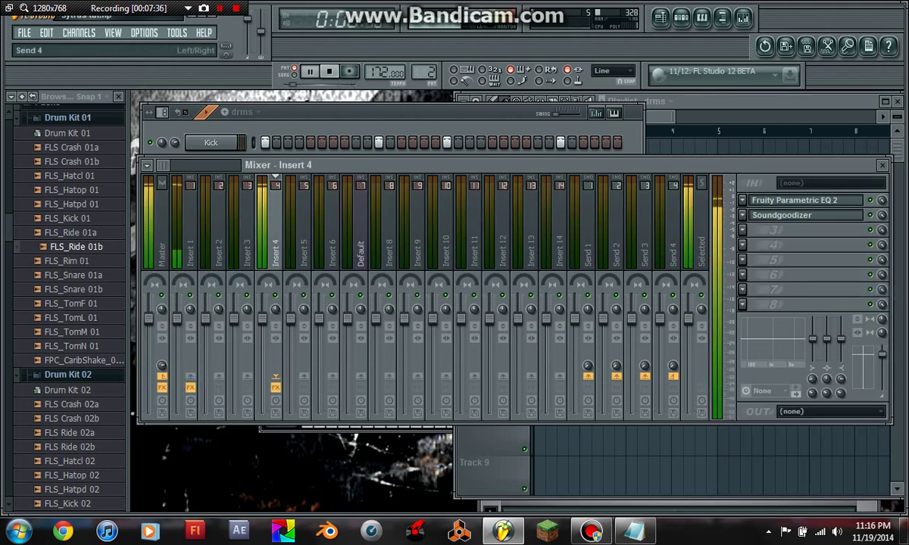
Step: Add Fruity Blood Overdrive to Insert 4 and move it up ahead of Soundgoodizer in the effect chain
right_click(743, 229)
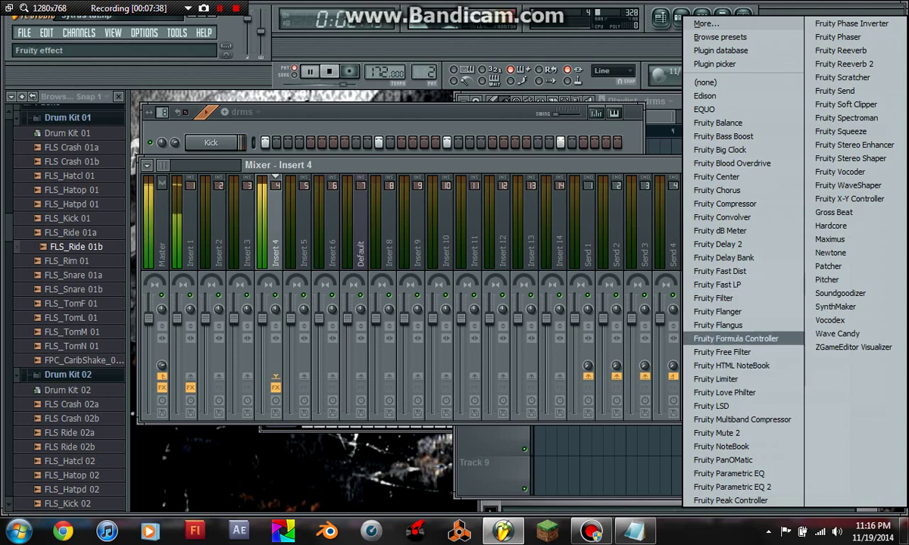
left_click(731, 163)
right_click(743, 229)
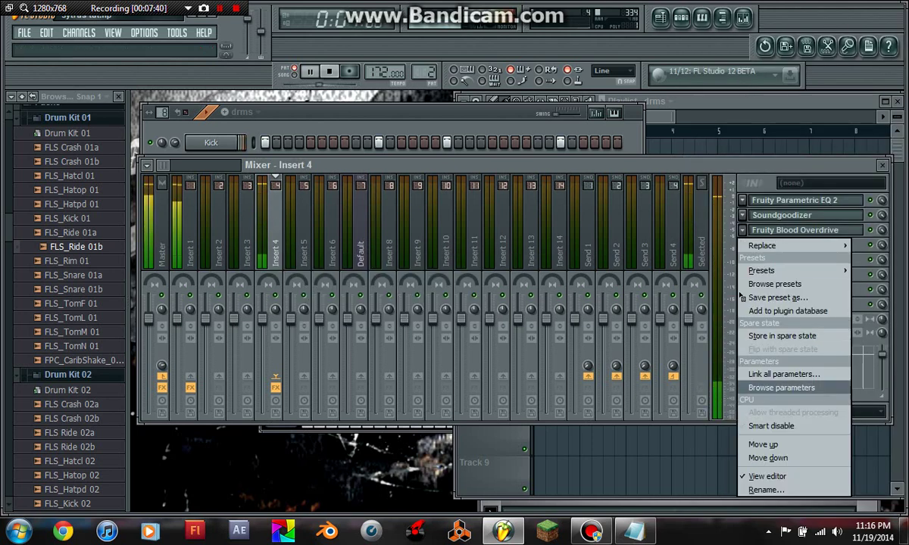
left_click(752, 442)
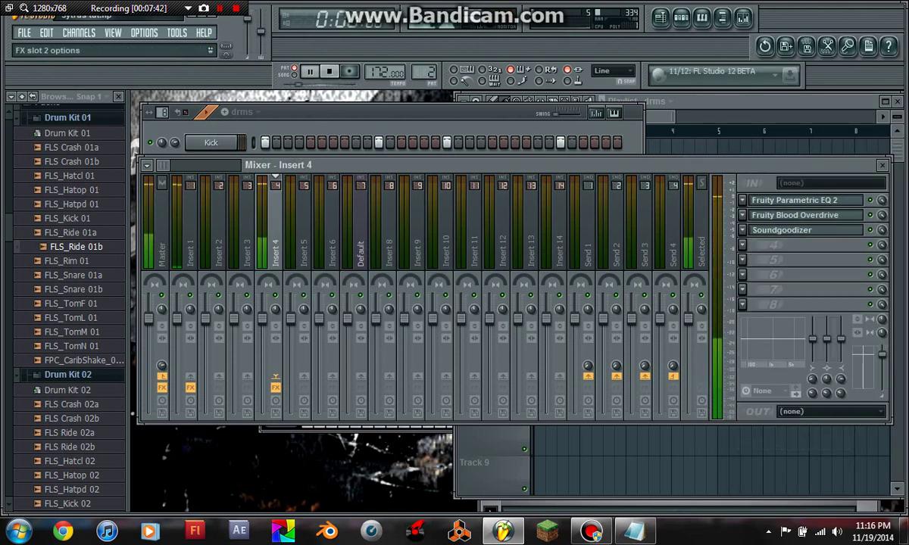
Step: Look at the Fruity Blood Overdrive and Soundgoodizer settings on Insert 4, and hide the mixer
left_click(791, 215)
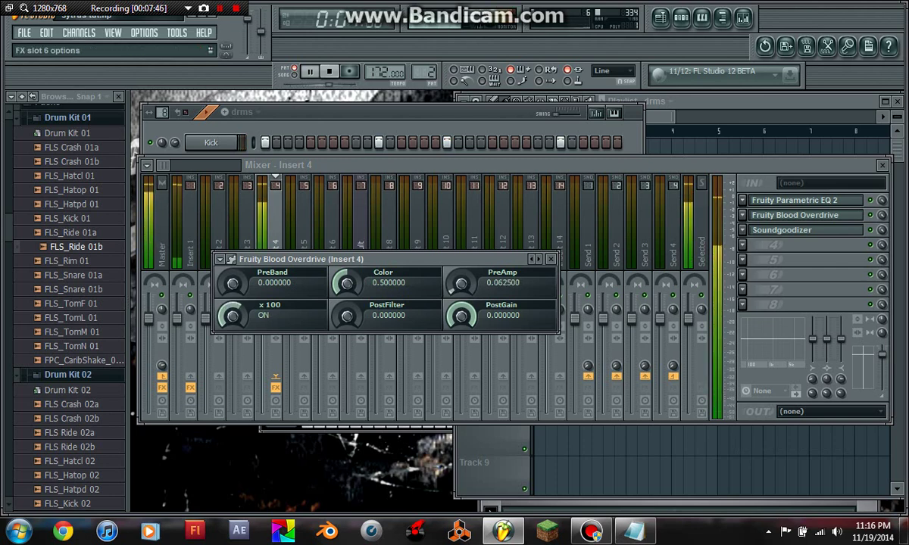
left_click(785, 230)
left_click(794, 215)
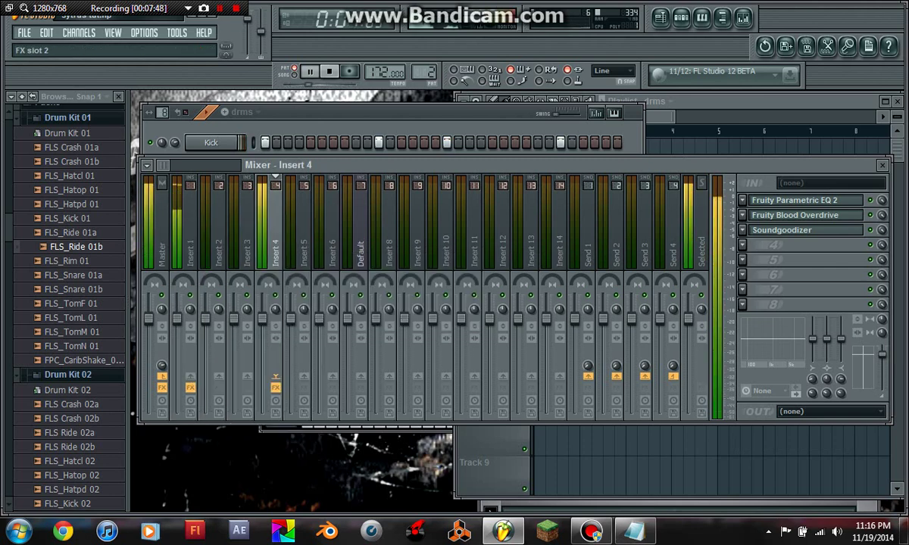
key("F9")
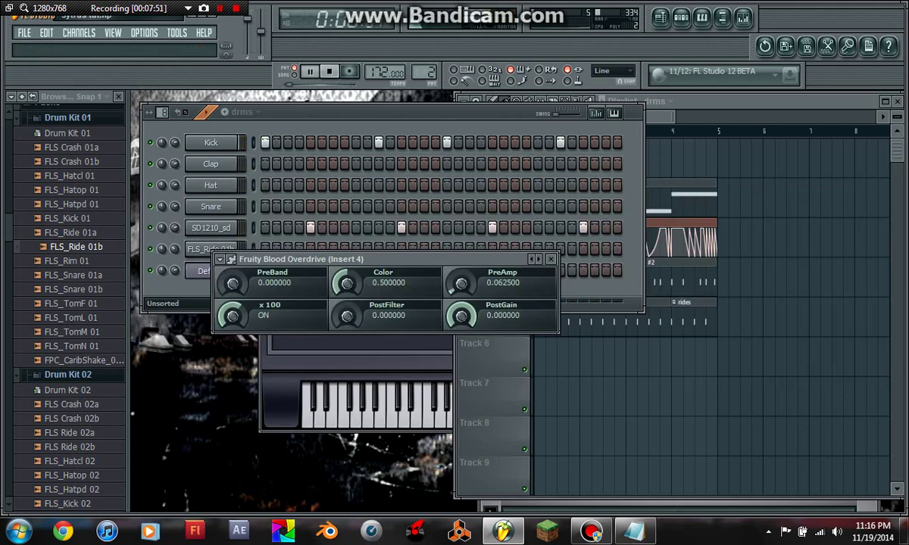
Step: Close the Fruity Blood Overdrive window and show the mixer with the Default track selected
left_click(551, 259)
key("F10")
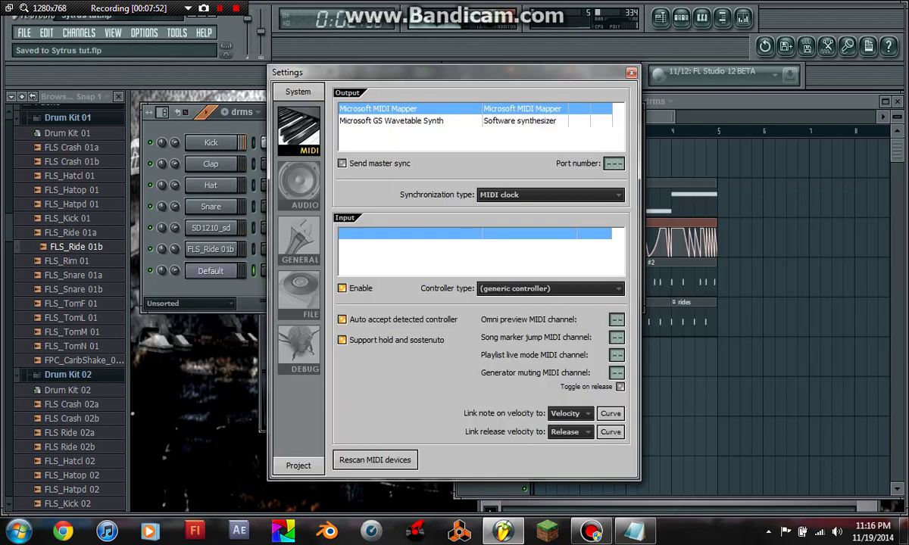
key("Escape")
key("F9")
left_click(360, 241)
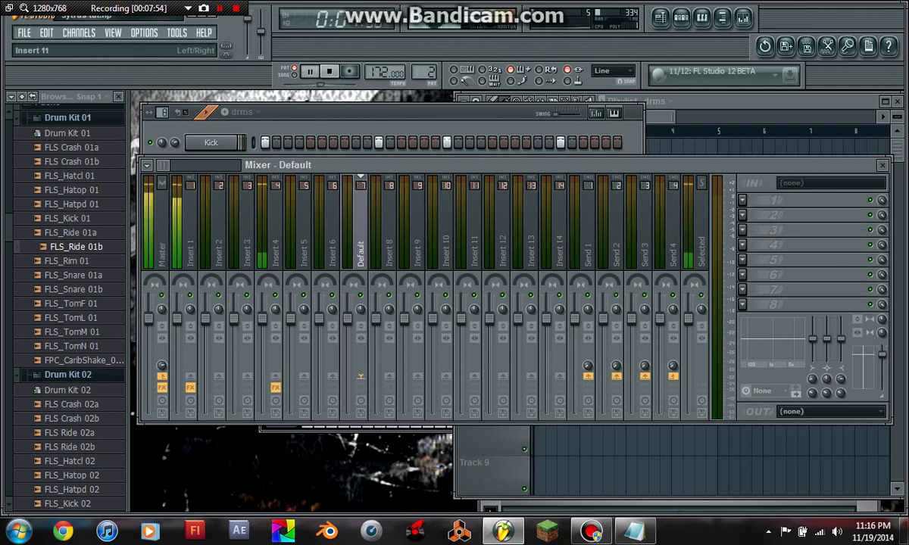
Step: Open Pattern 1's notes from the playlist and mute Tracks 4 and 5 to play the bass on its own
left_click(660, 148)
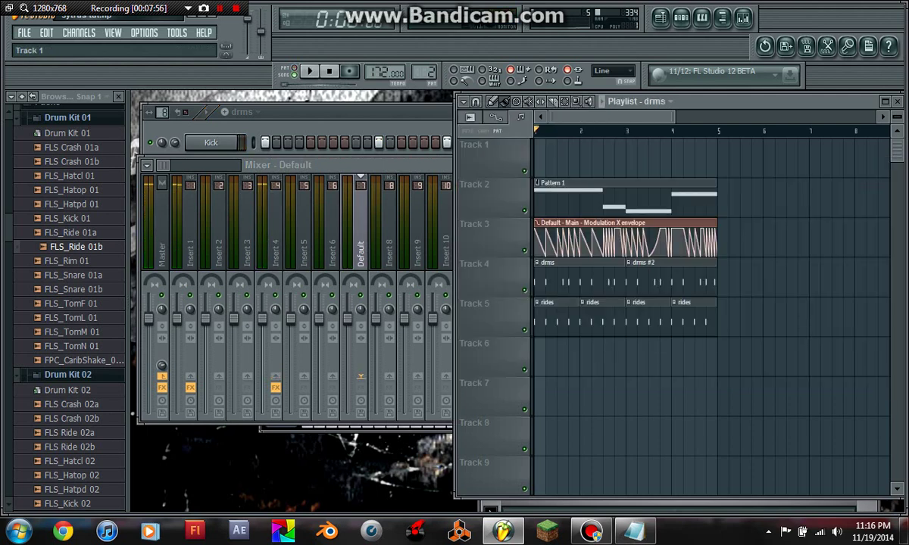
double_click(635, 194)
left_click(635, 156)
key("space")
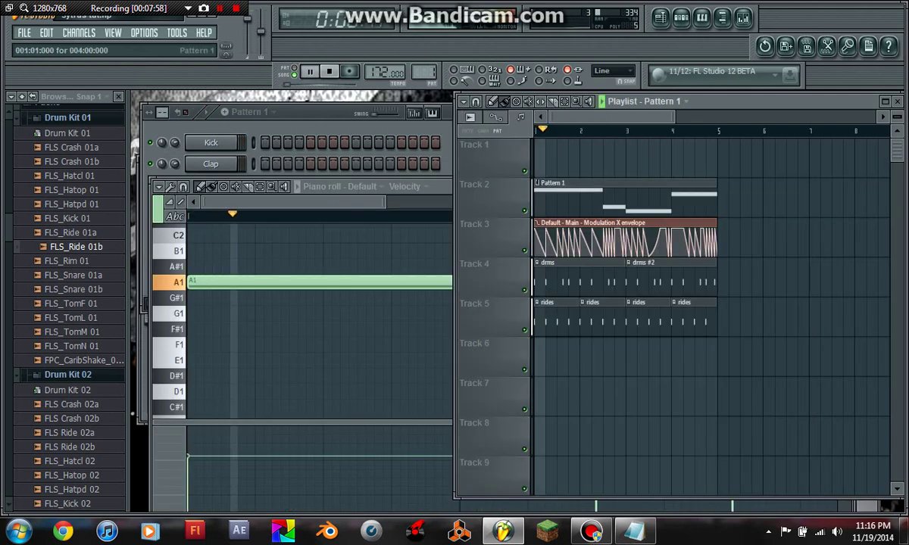
key("space")
left_click(524, 290)
left_click(524, 330)
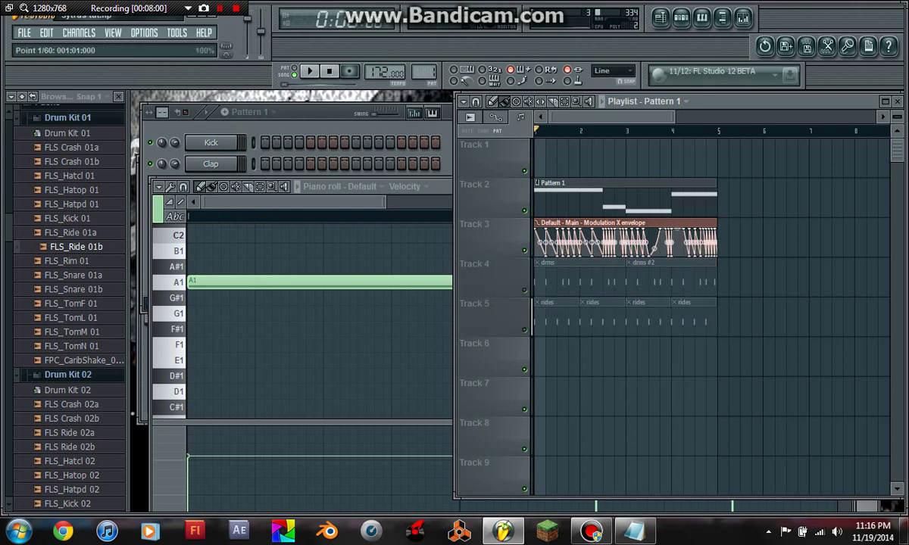
key("space")
Step: Add Fruity Parametric EQ 2 to the first effect slot of the Default mixer track
left_click(441, 187)
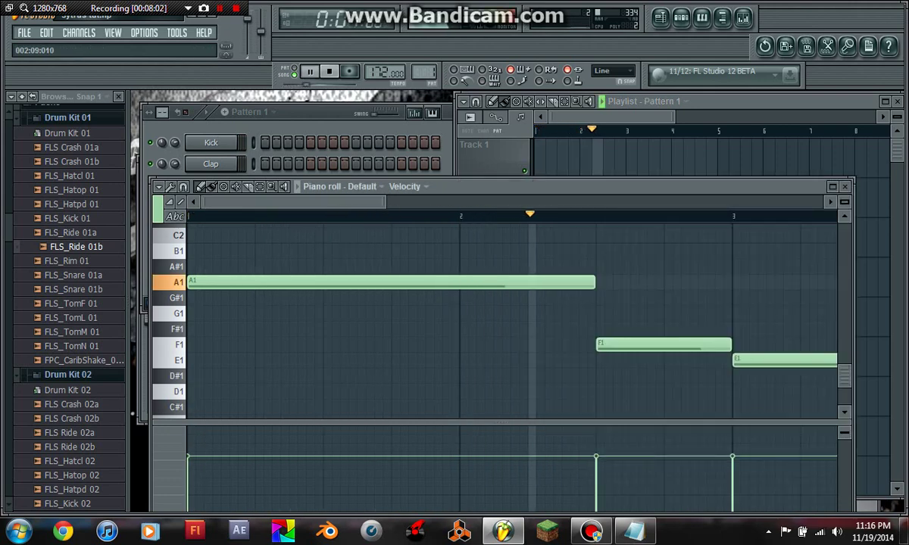
key("F9")
left_click(742, 200)
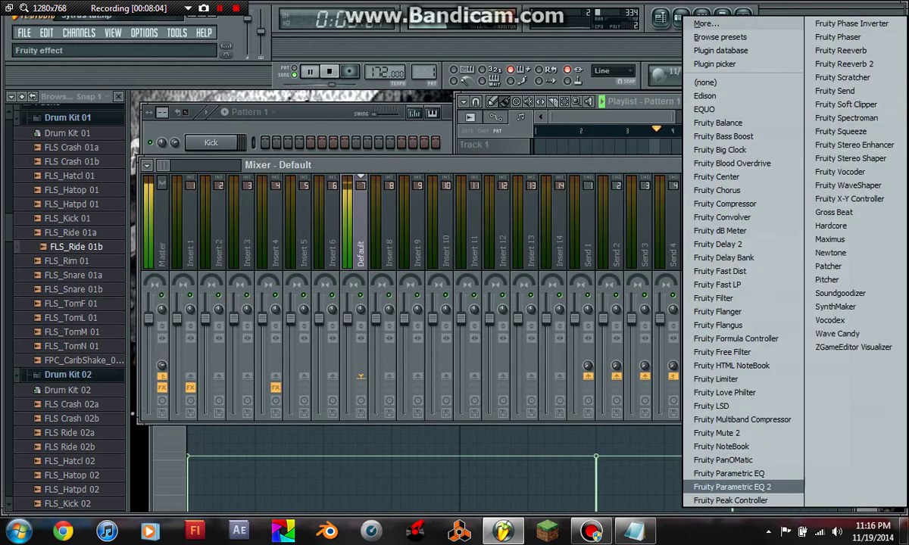
left_click(689, 457)
Step: Boost EQ bands 1, 2, 6, band 5 to about 14.8 dB at 1581 Hz and band 7 to about 5.2 dB, cut band 3, and close the EQ
left_click_drag(210, 304, 200, 260)
left_click_drag(336, 304, 342, 253)
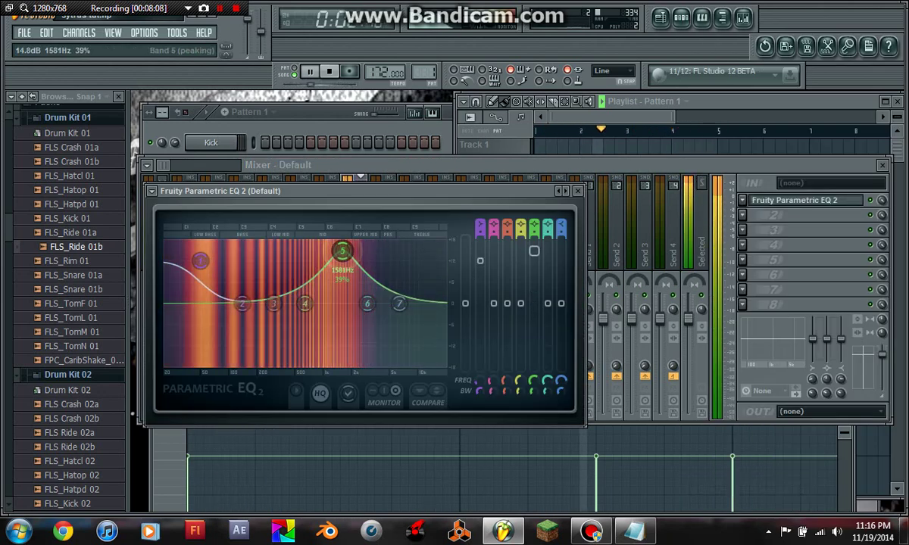
left_click_drag(367, 304, 377, 299)
left_click_drag(274, 304, 283, 349)
left_click_drag(242, 304, 252, 279)
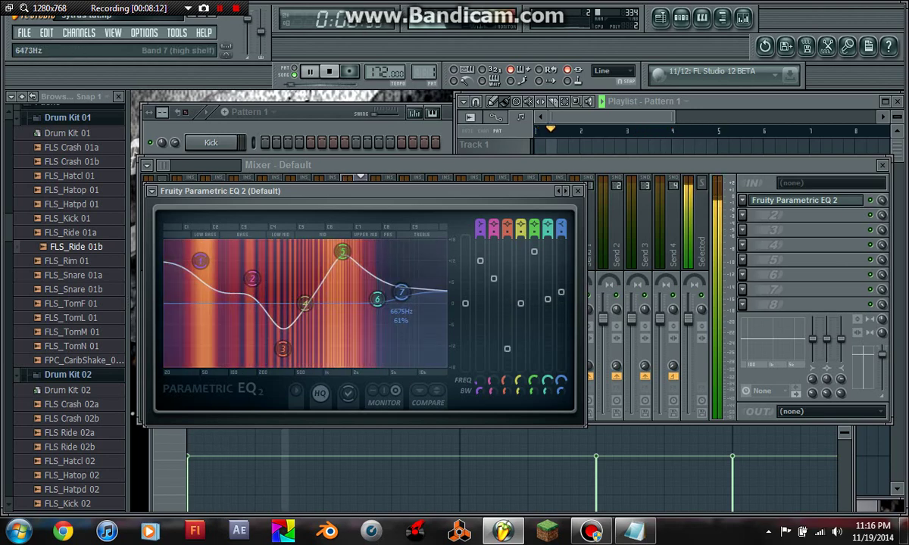
mouse_move(399, 304)
left_mouse_down()
mouse_move(403, 281)
mouse_move(421, 288)
mouse_move(396, 287)
left_mouse_up()
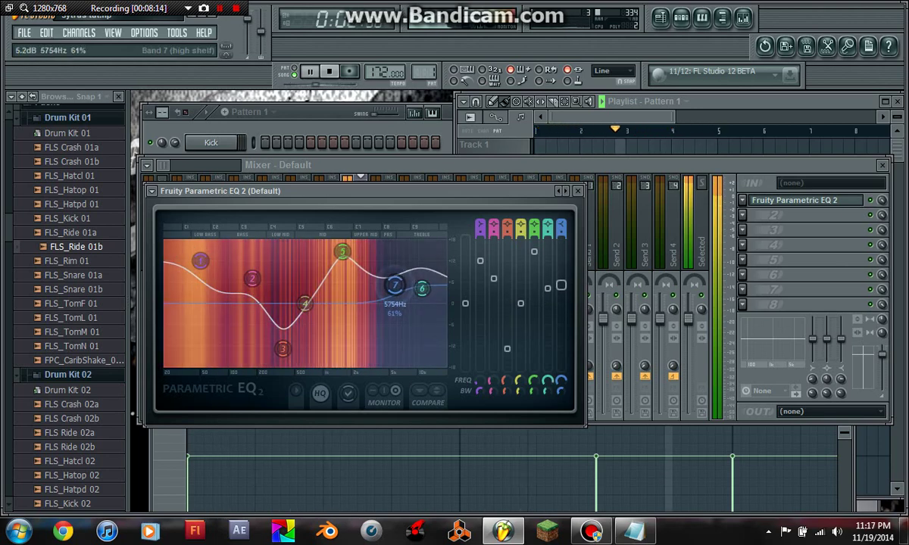
left_click(577, 191)
Step: Add Soundgoodizer and Fruity Reeverb to the Default track's second and third effect slots, with the reverb level at about 8%
left_click(802, 215)
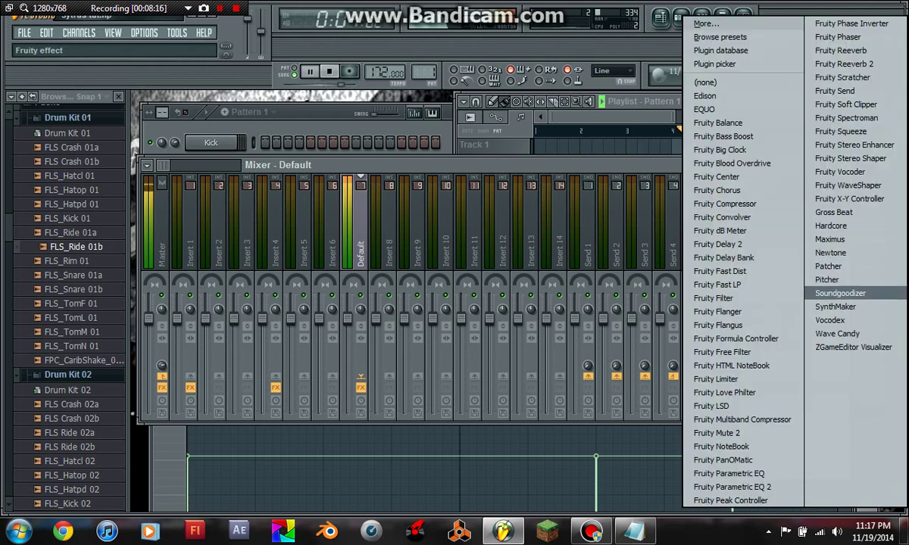
left_click(802, 275)
left_click(802, 231)
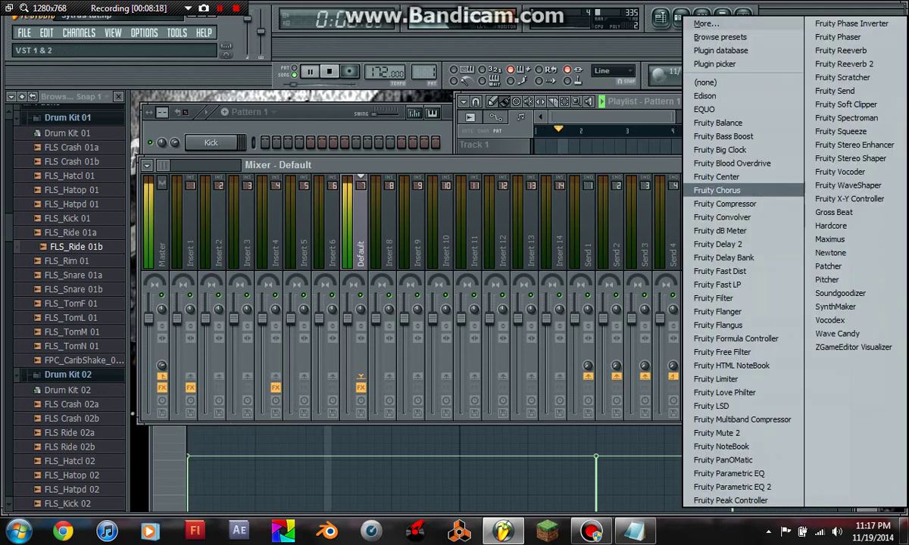
left_click(803, 48)
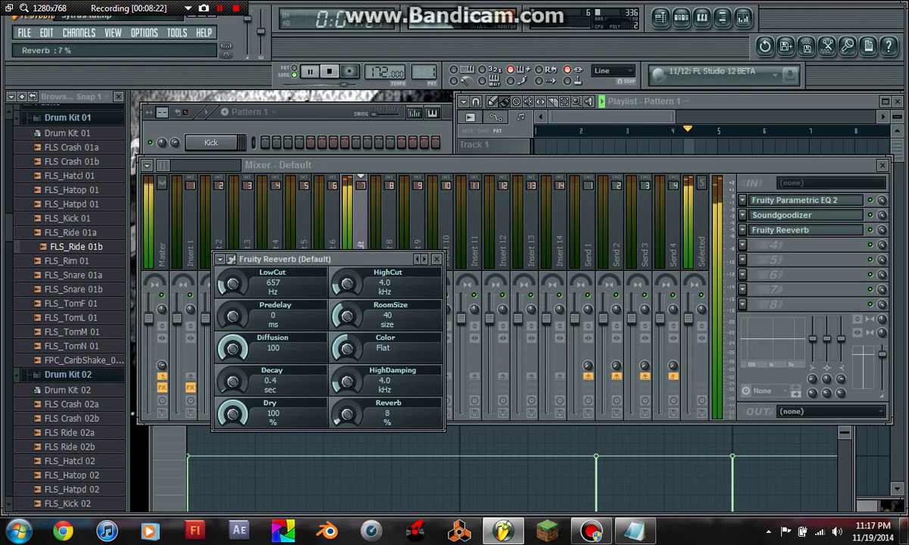
left_click(436, 259)
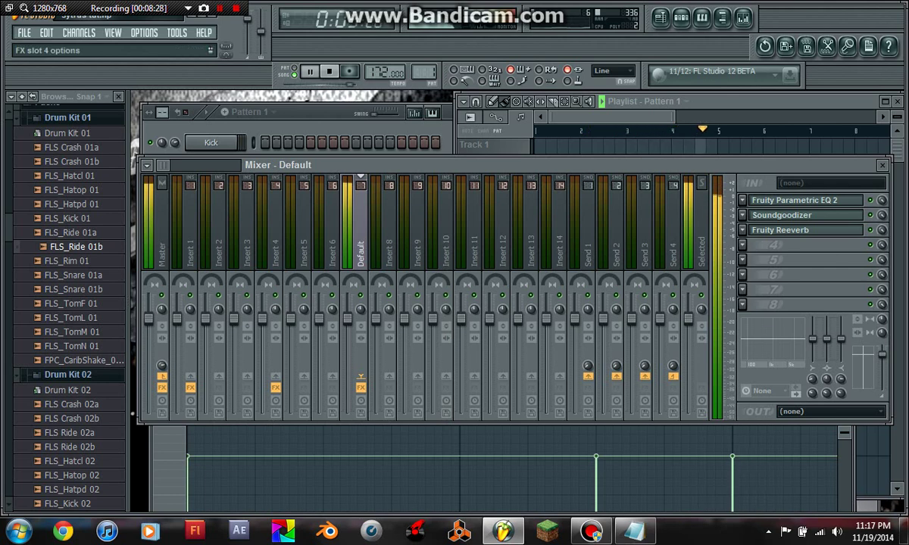
Step: Try Gross Beat in the Default track's fourth effect slot, going through volume presets such as 1/4 Gate In and Drum Loop
left_click(771, 245)
left_click(834, 213)
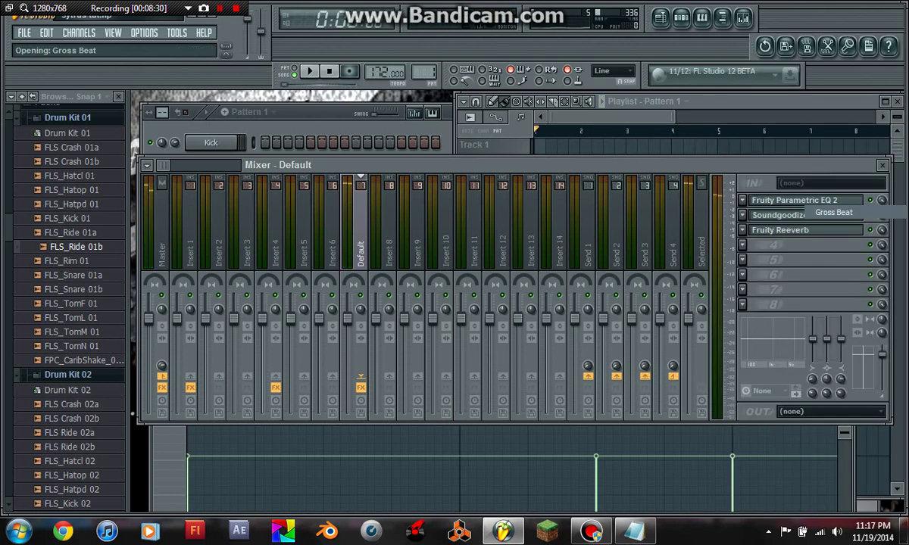
left_click_drag(712, 294, 731, 115)
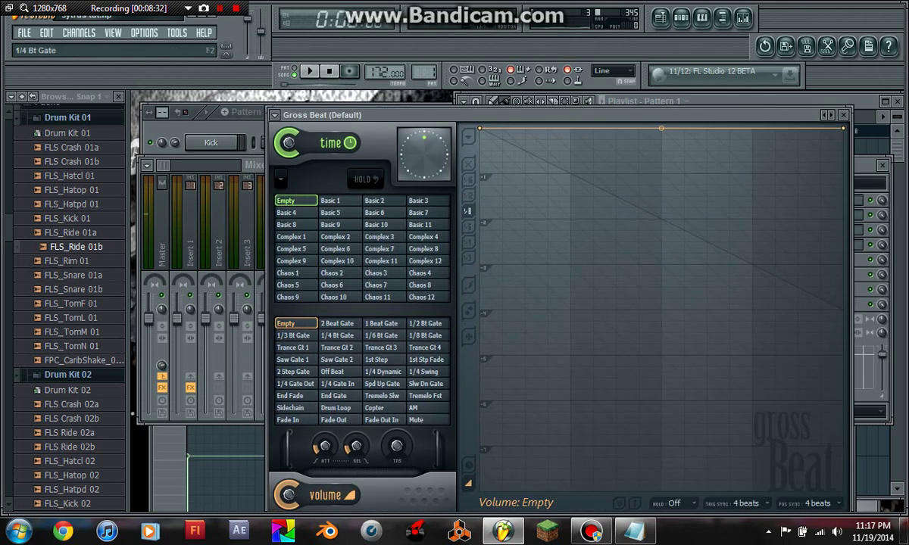
left_click(337, 336)
left_click(337, 384)
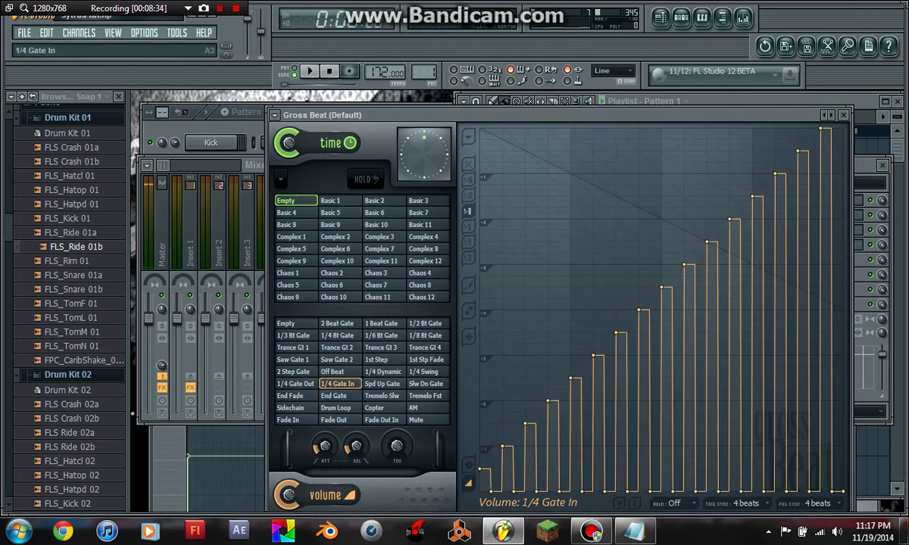
left_click(293, 372)
left_click(296, 384)
left_click(335, 409)
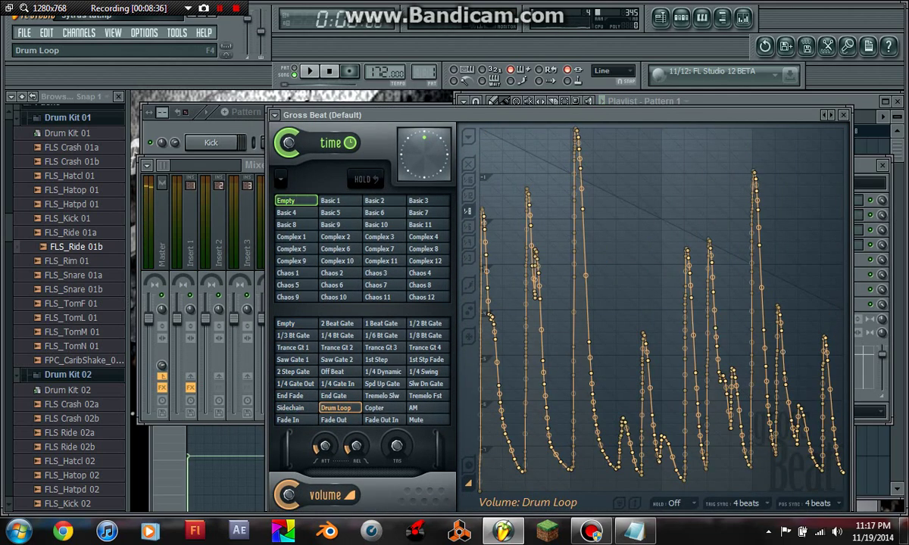
Step: Play the song and audition Gross Beat's Trance Gt 3, Saw Gate 2 and Saw Gate 1 volume presets
key("space")
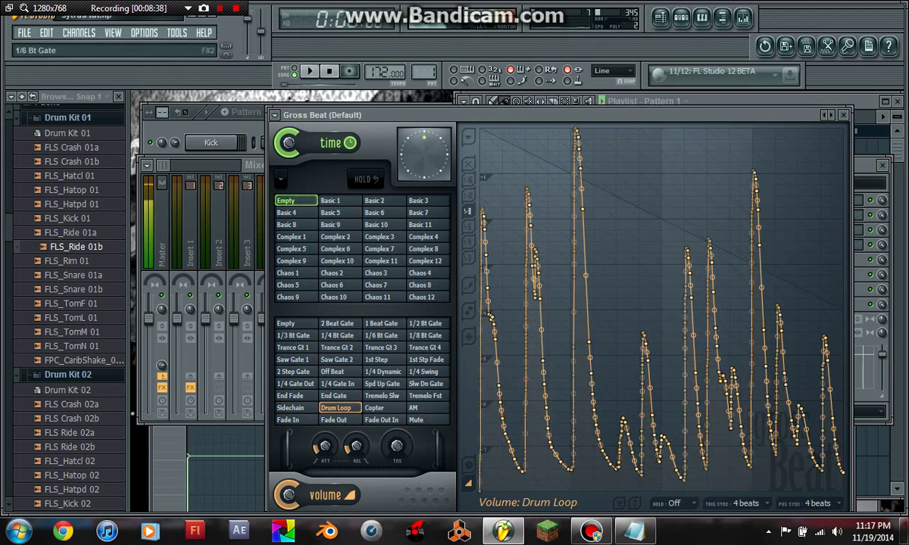
left_click(377, 359)
left_click(381, 347)
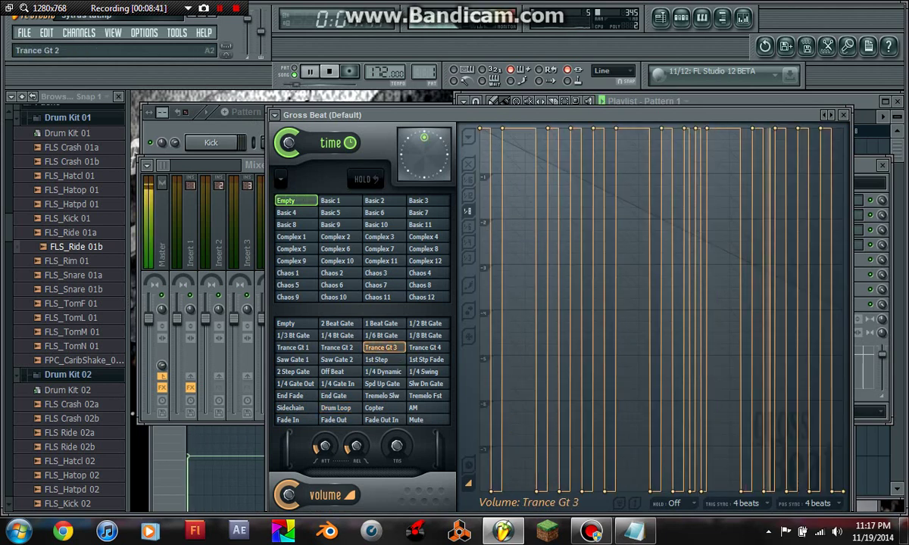
left_click(337, 360)
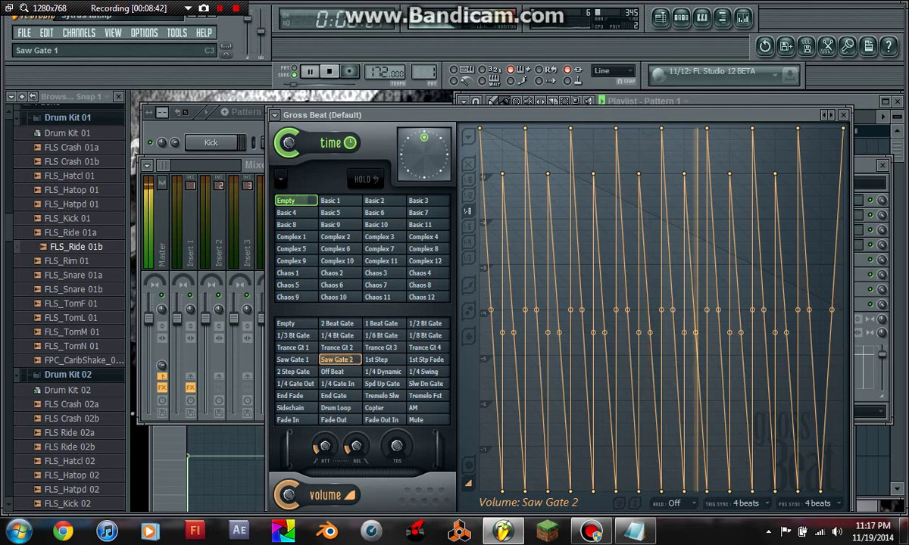
left_click(292, 360)
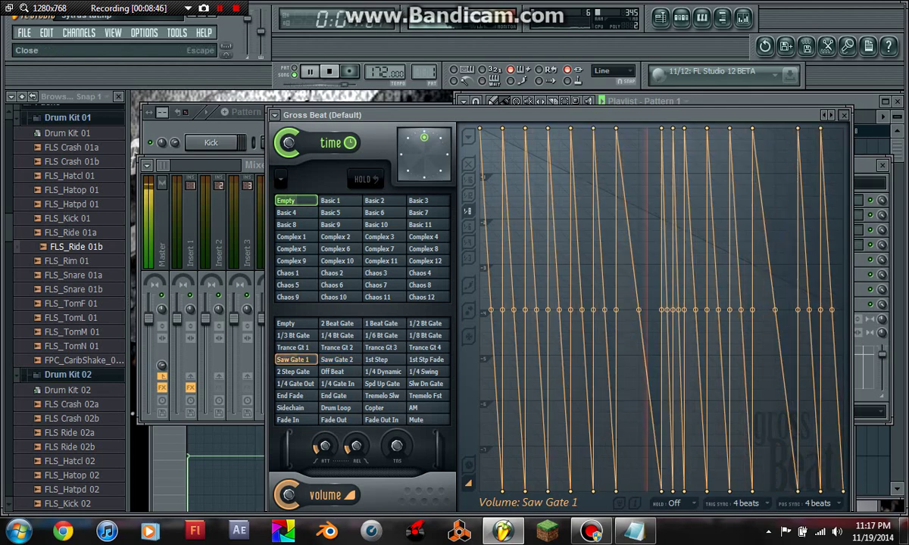
Step: Close Gross Beat, remove it from the Default track's fourth effect slot and stop playback
left_click(845, 115)
left_click(795, 245)
left_click(845, 115)
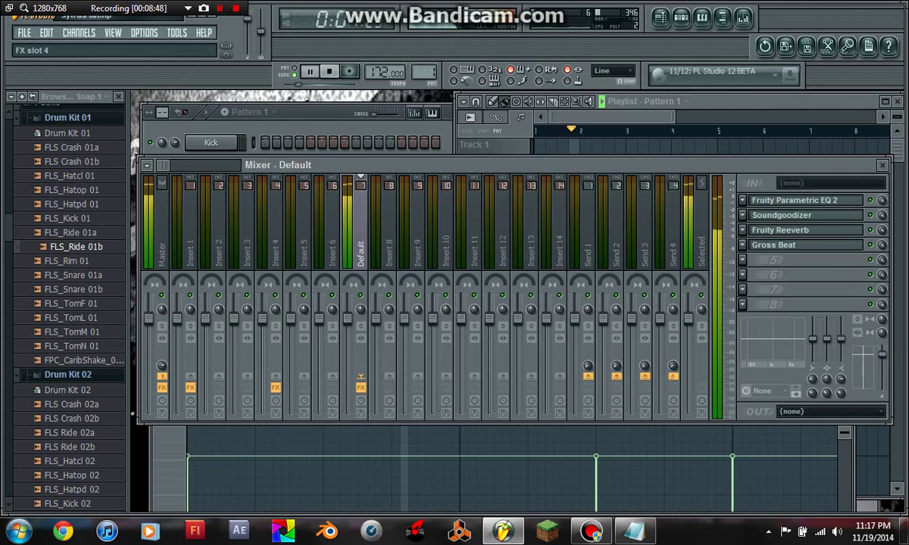
left_click(743, 244)
mouse_move(761, 237)
left_click(720, 83)
key("space")
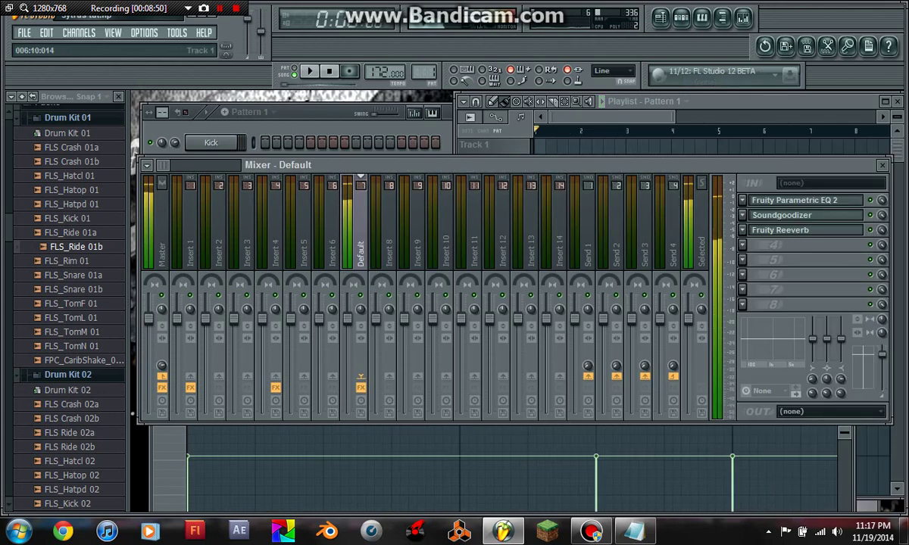
Step: Play back the processed bass on its own, then unmute the drum and ride tracks, Tracks 4 and 5
left_click(792, 145)
key("space")
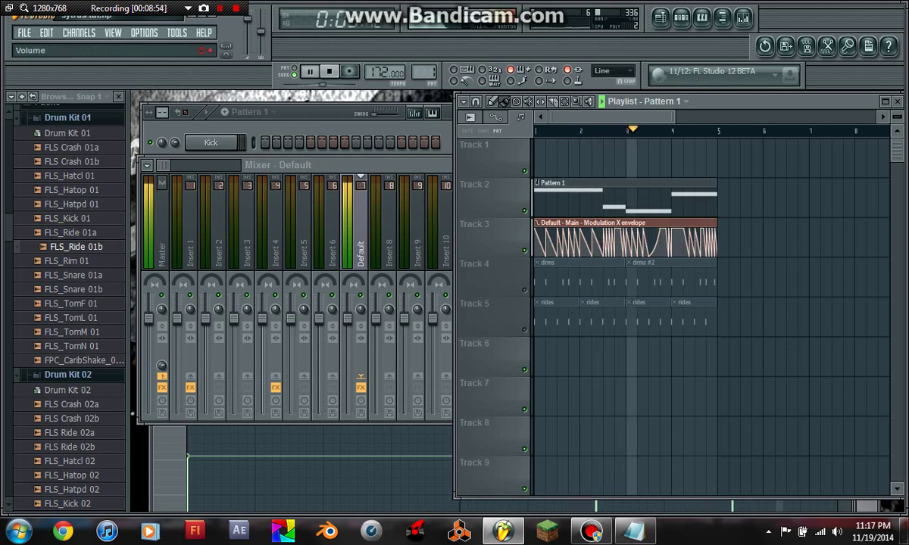
key("space")
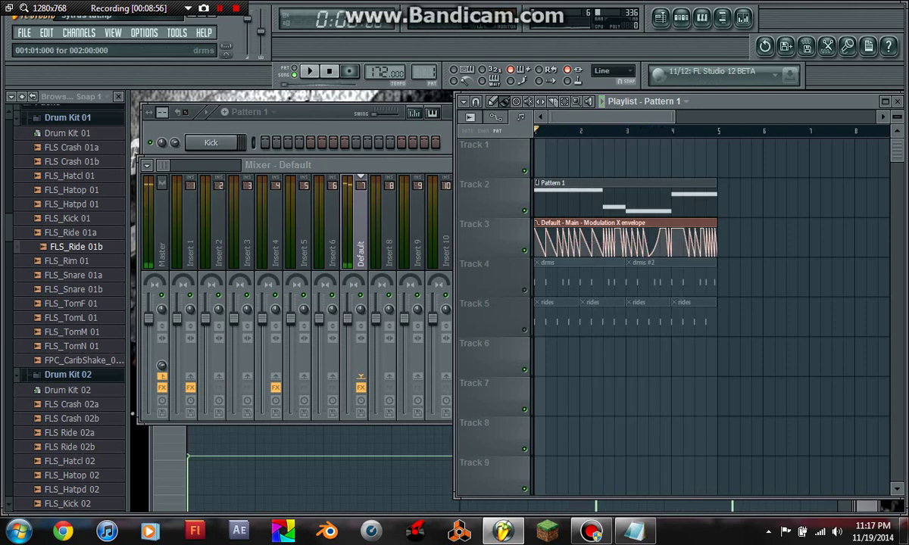
left_click(524, 290)
left_click(524, 330)
Step: Sidechain mixer tracks Insert 1 and Insert 4 to the Default track
left_click(189, 234)
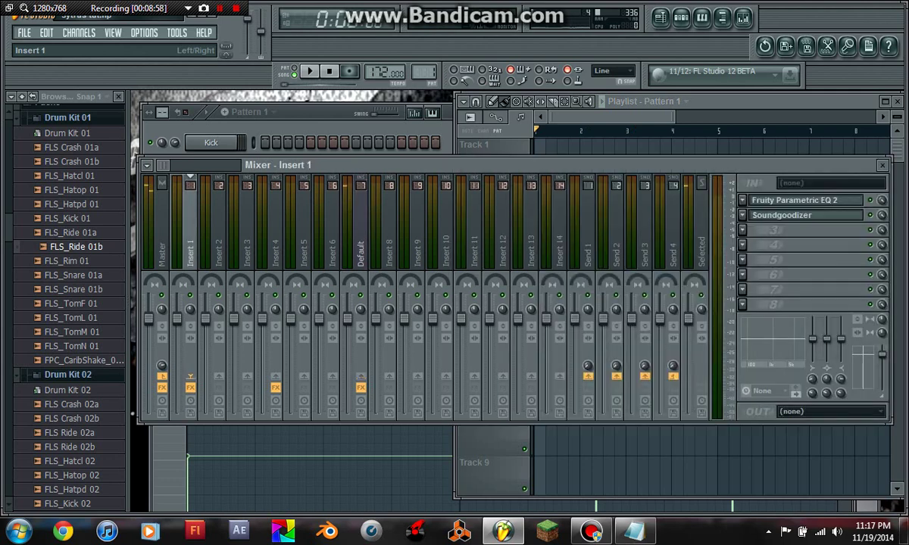
right_click(360, 377)
left_click(390, 399)
left_click(265, 349)
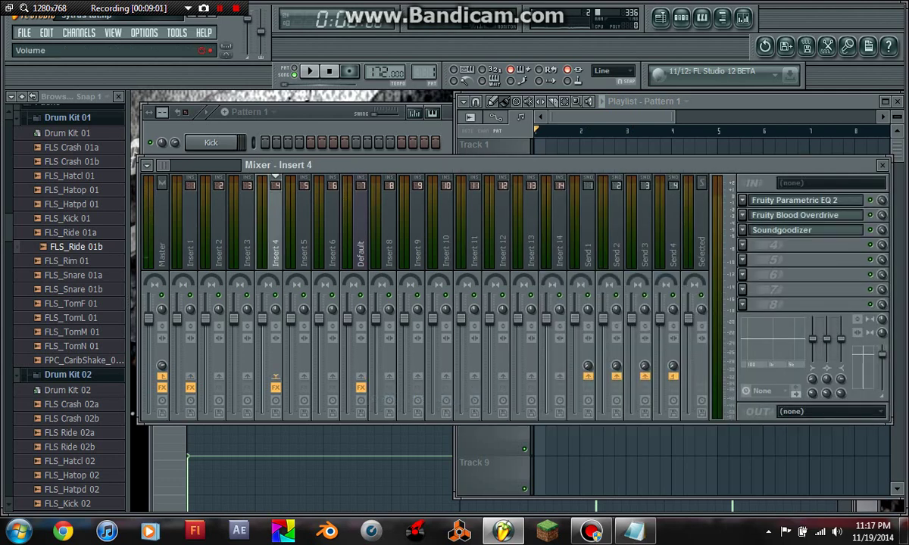
right_click(362, 377)
left_click(401, 399)
Step: Add Fruity Limiter to the Default track's fourth effect slot and set up its compressor with sidechain input 1 and a lowered threshold
left_click(360, 250)
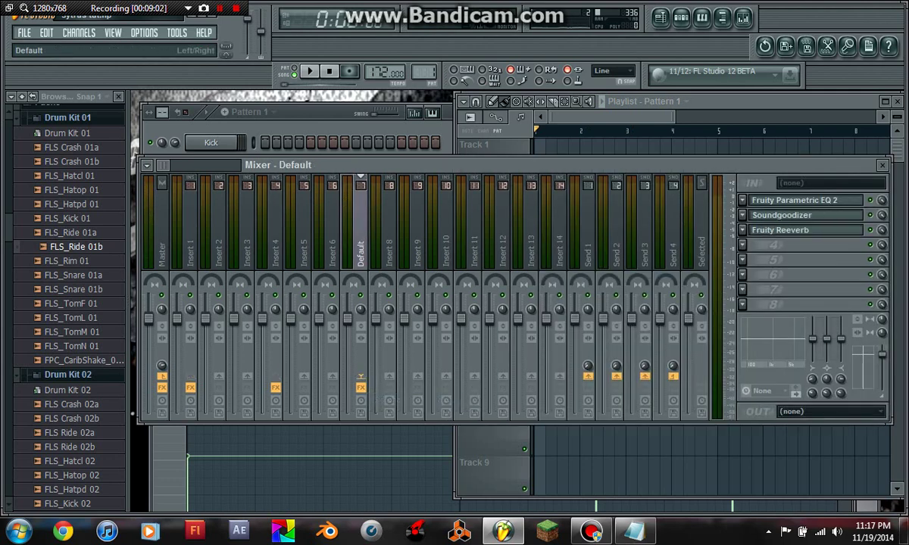
left_click(742, 245)
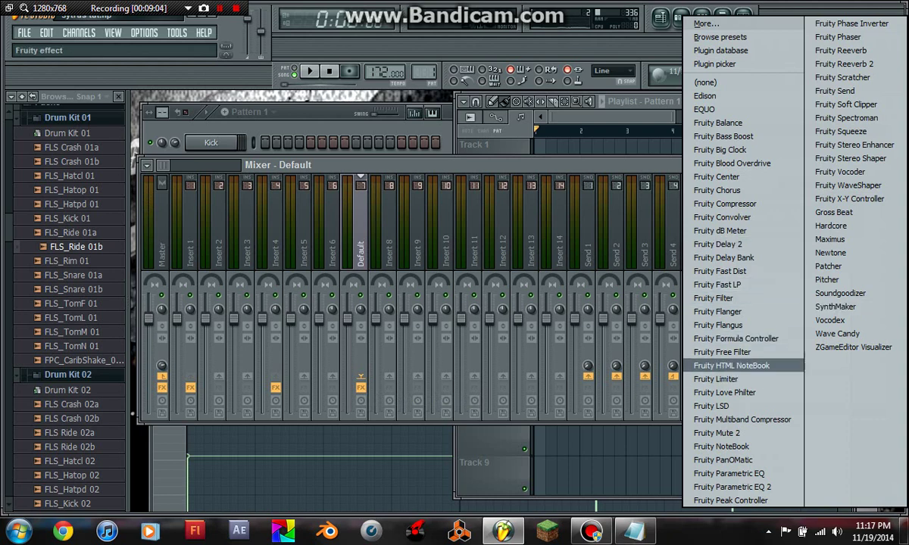
left_click(731, 380)
left_click(527, 335)
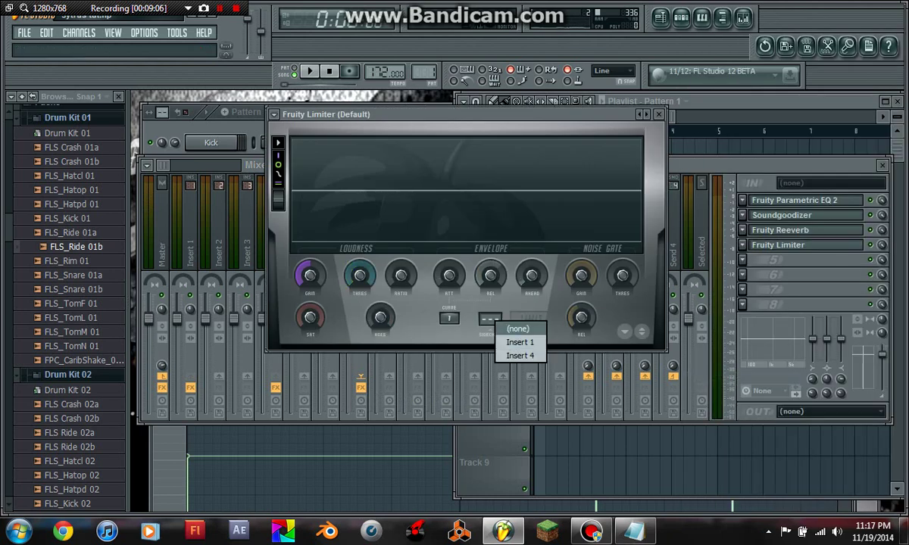
key("space")
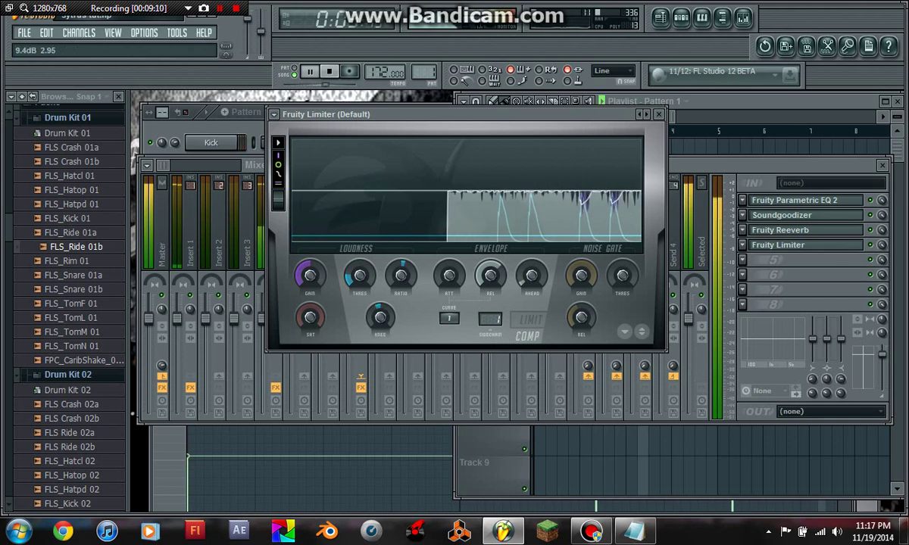
key("Escape")
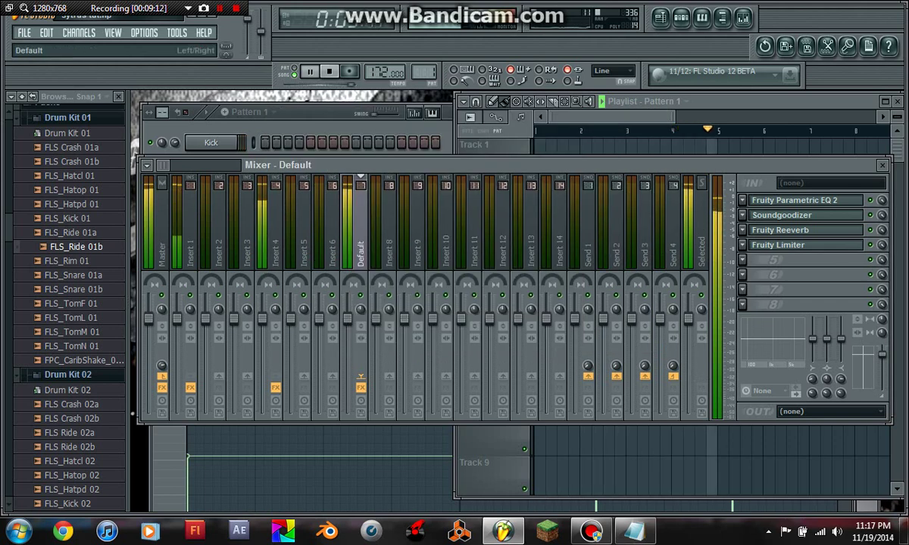
Step: Add a second Fruity Limiter to the Default track's fifth effect slot and pause playback
left_click(276, 243)
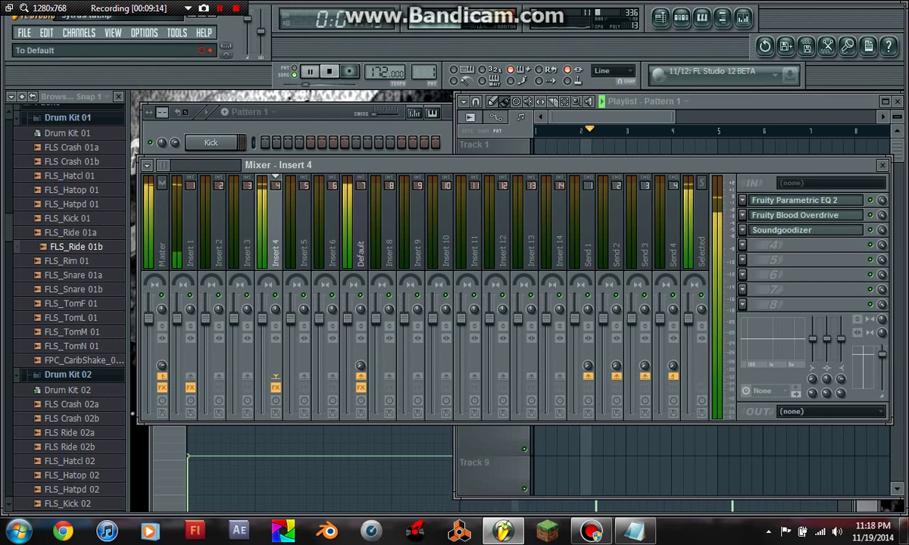
left_click(361, 350)
left_click(742, 260)
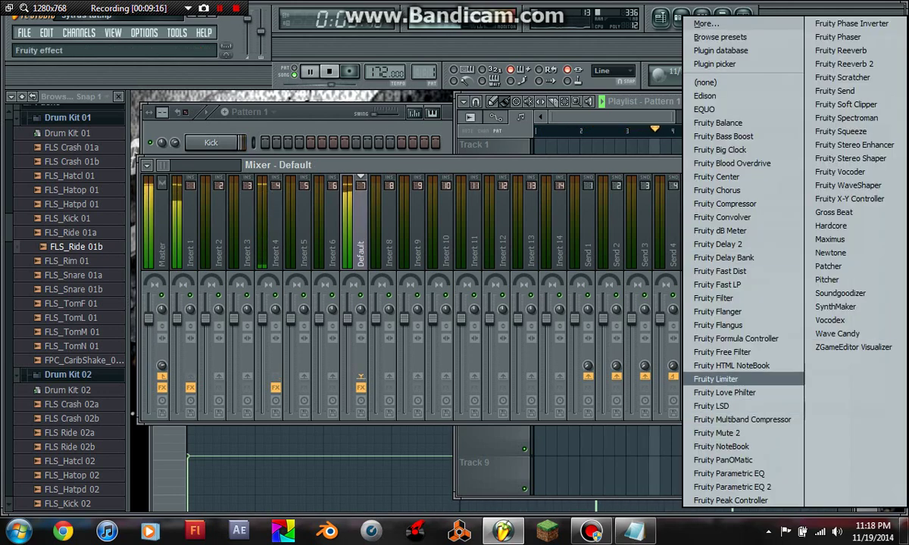
left_click(718, 431)
left_click_drag(493, 328, 488, 123)
key("space")
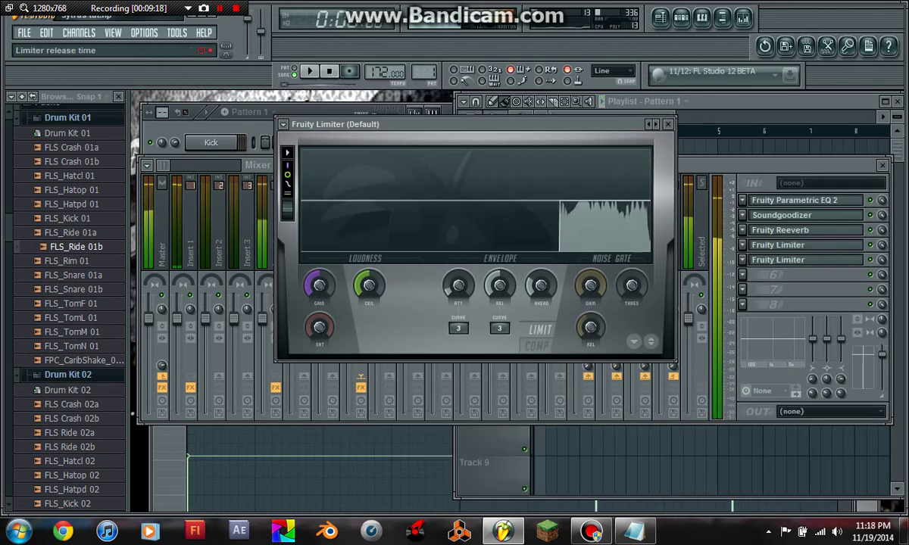
Step: Switch the second Fruity Limiter to compressor mode and set its sidechain input to 2
left_click(537, 346)
right_click(501, 329)
left_click(525, 362)
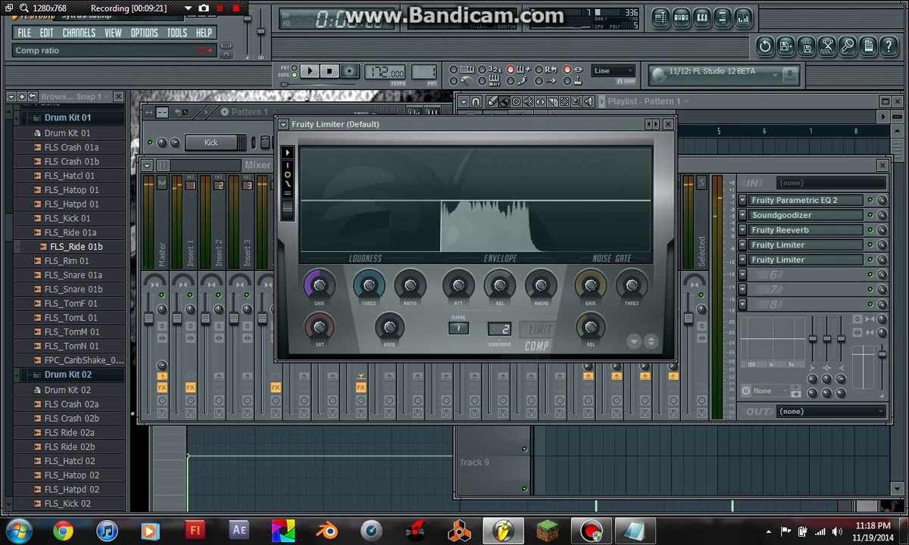
Step: Lower the second limiter's compressor threshold, raise its ratio and knee slightly with playback resumed, and close the plugin
left_click_drag(368, 286, 369, 333)
key("space")
left_click_drag(410, 285, 409, 274)
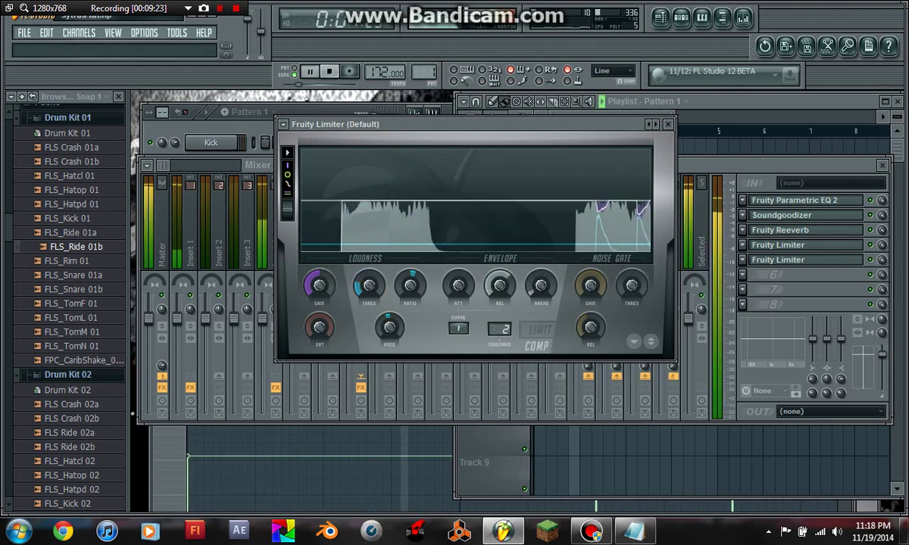
left_click_drag(389, 327, 390, 320)
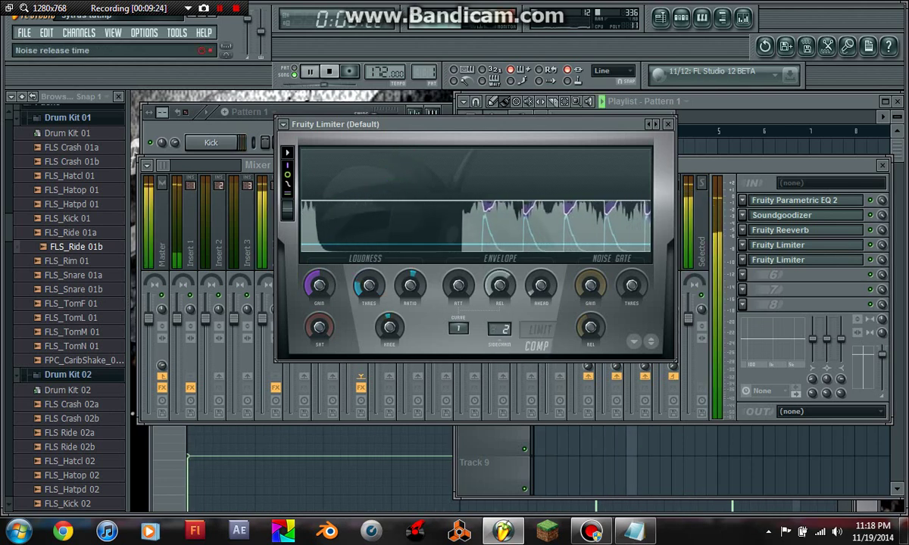
left_click(668, 124)
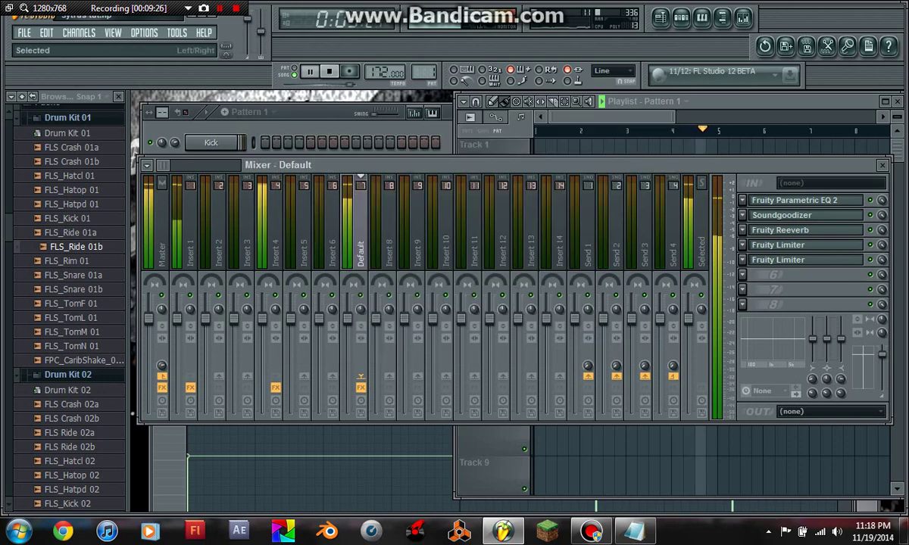
Step: Bring the playlist to the front and view the whole arrangement during playback of the sidechained mix
left_click(705, 102)
scroll(566, 199, "up", 5)
scroll(567, 198, "down", 5)
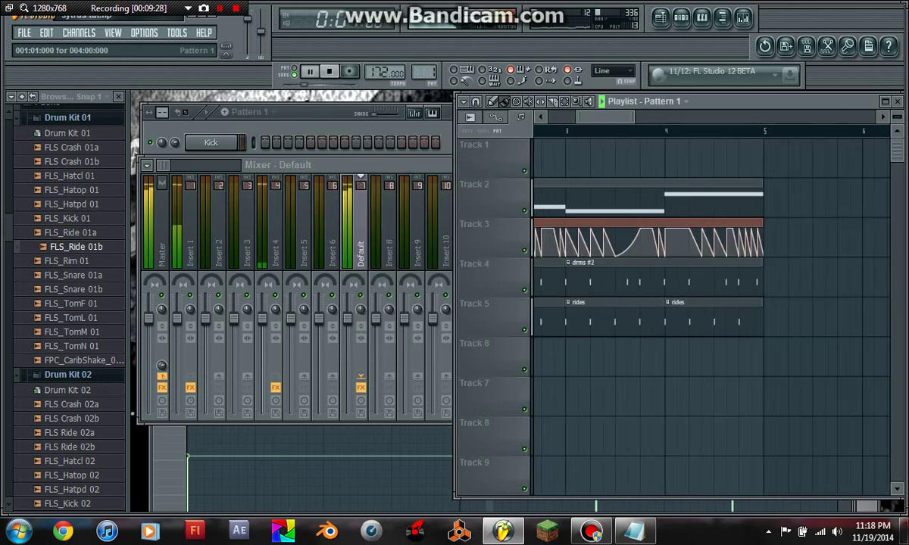
scroll(568, 205, "left", 2)
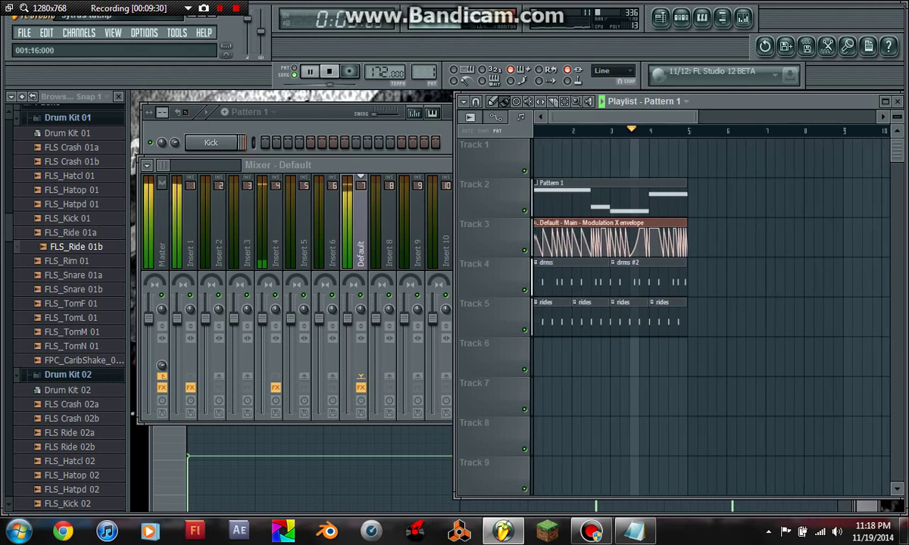
Step: Switch to Notepad and close its empty untitled document
left_click(634, 531)
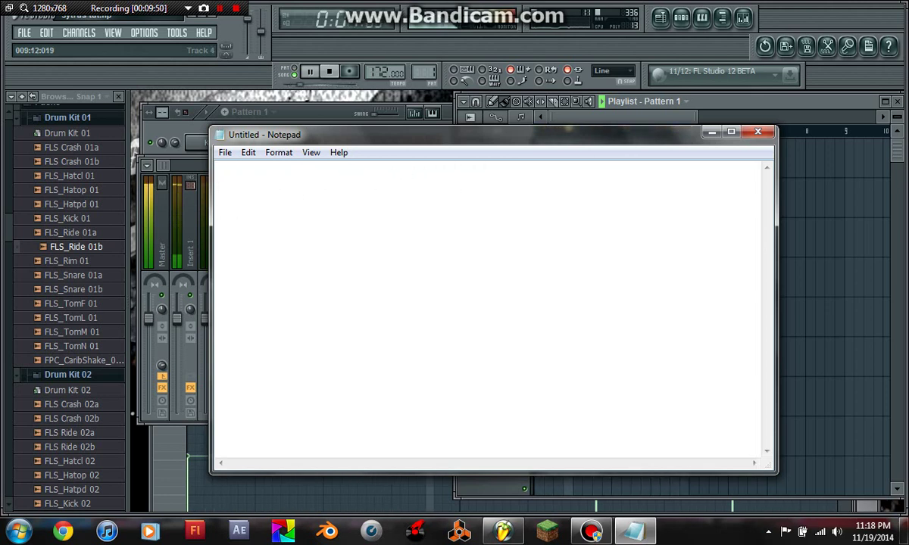
left_click(758, 132)
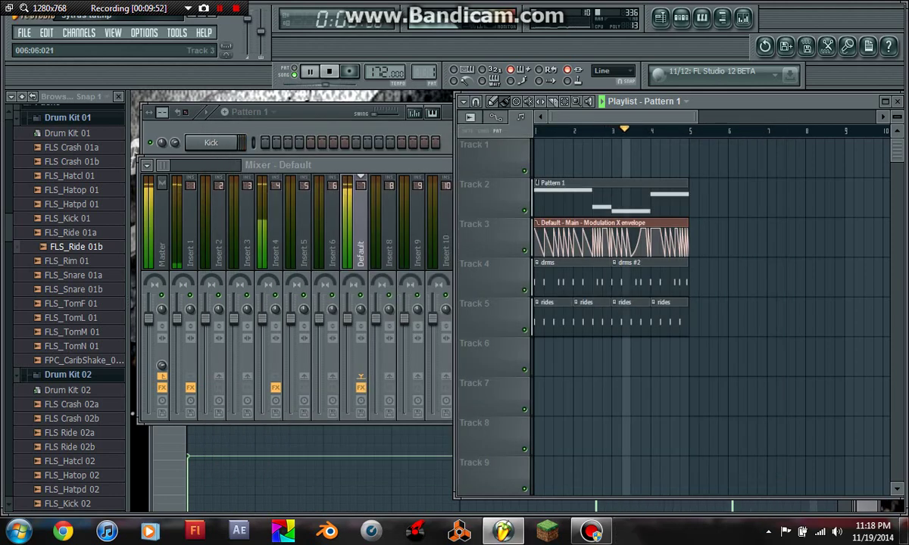